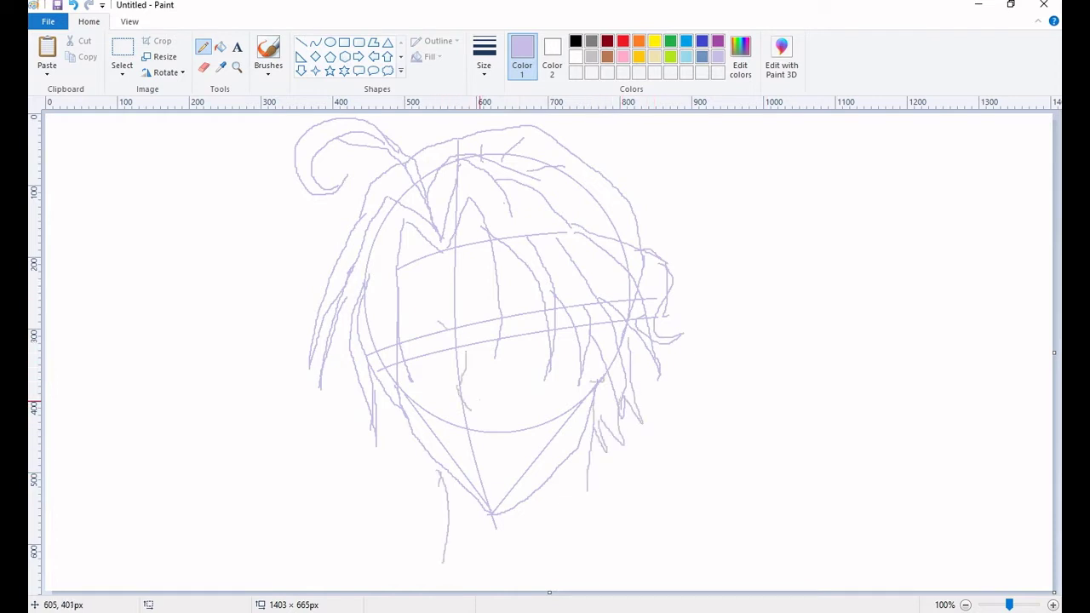
Step: Sketch the eyes, eyebrows and mouth on the face guidelines with a thicker lavender line
left_click(483, 65)
left_click(518, 119)
left_click_drag(504, 323, 525, 315)
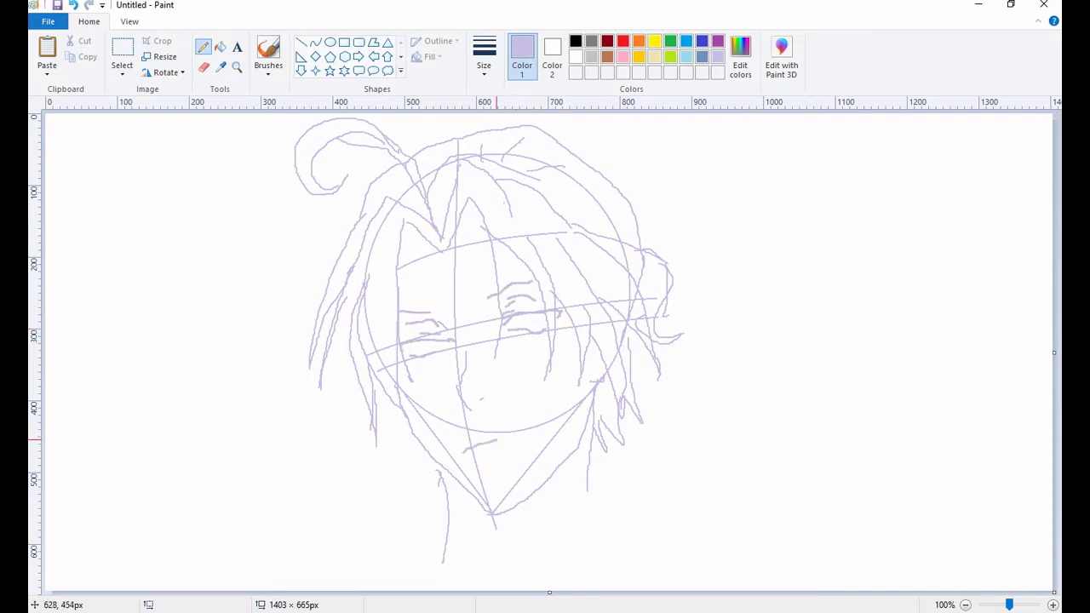
Step: Extend the canvas downward to 1402 × 876 px to make room below the head
left_click(236, 67)
right_click(520, 301)
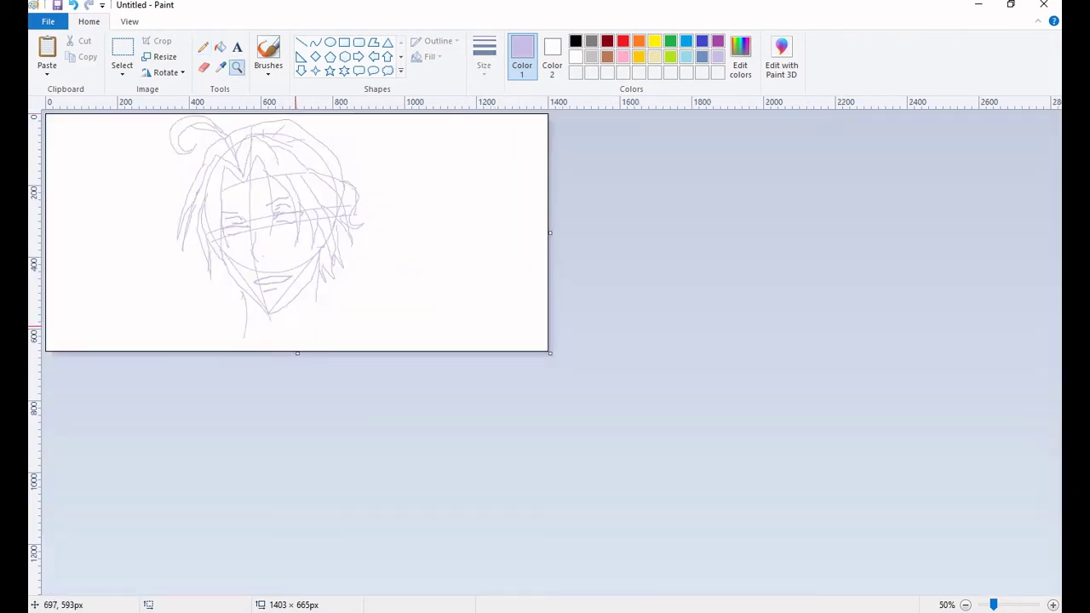
left_click_drag(548, 347, 548, 464)
left_click(477, 400)
Step: Sketch the shoulders, neck lines and open shirt collar below the head with the lavender pencil
left_click(202, 47)
mouse_move(447, 376)
left_mouse_down()
mouse_move(263, 443)
mouse_move(144, 537)
left_mouse_up()
mouse_move(587, 343)
left_mouse_down()
mouse_move(594, 384)
mouse_move(849, 523)
left_mouse_up()
left_click_drag(444, 349, 424, 358)
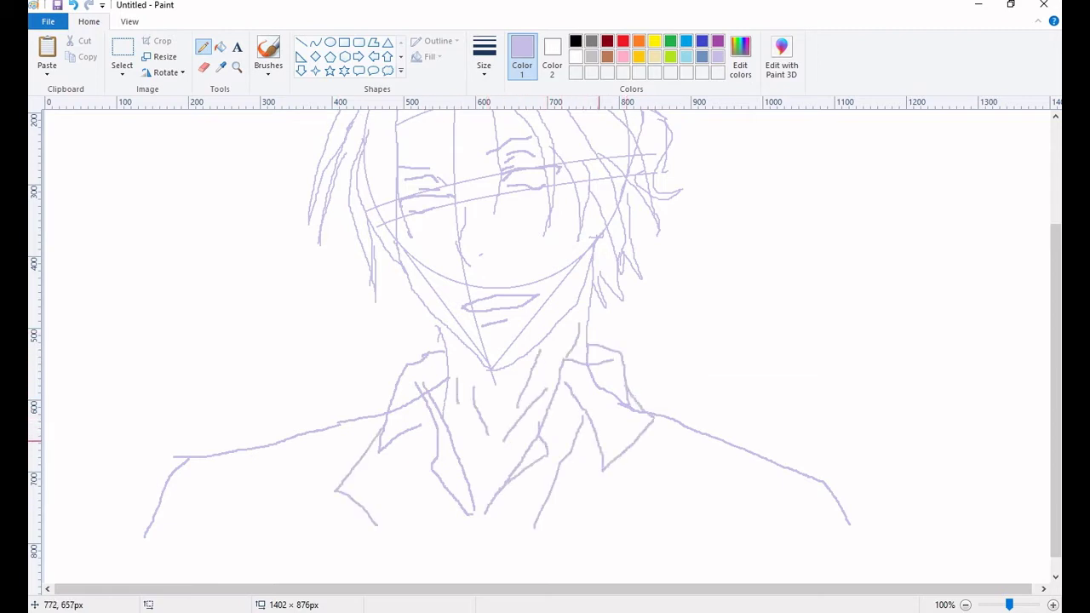
scroll(713, 481, "up", 3)
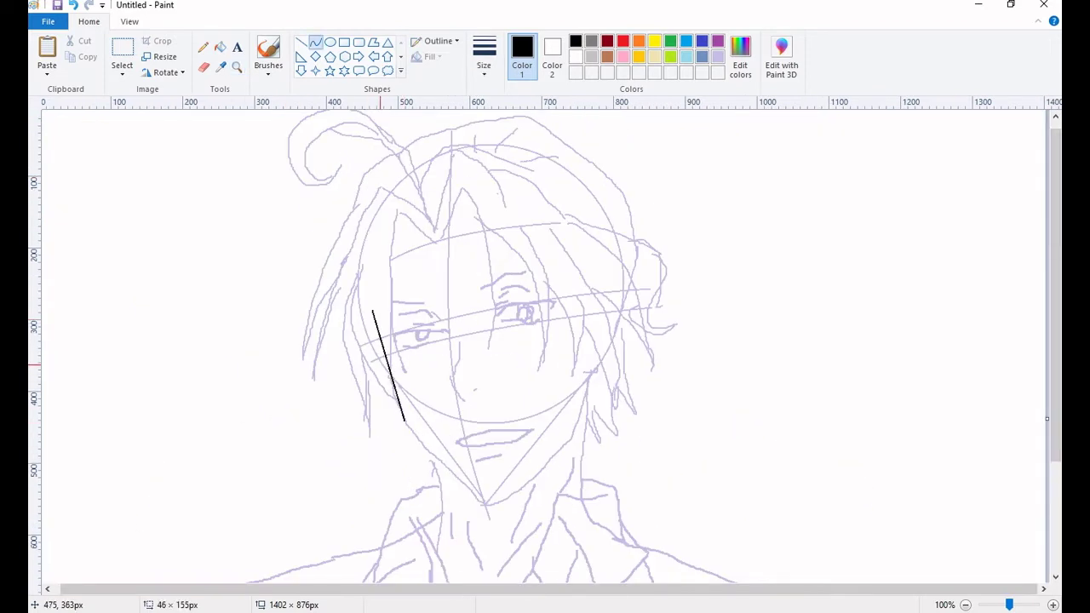
scroll(398, 370, "up", 1)
left_click_drag(383, 345, 536, 523)
key("ctrl+z")
key("ctrl+z")
Step: Trace the cheeks, jaw, chin and both sides of the neck with black curves
mouse_move(382, 345)
left_mouse_down()
mouse_move(530, 516)
mouse_move(576, 517)
mouse_move(658, 461)
mouse_move(713, 394)
mouse_move(757, 263)
mouse_move(724, 383)
left_mouse_up()
left_click_drag(760, 263, 742, 511)
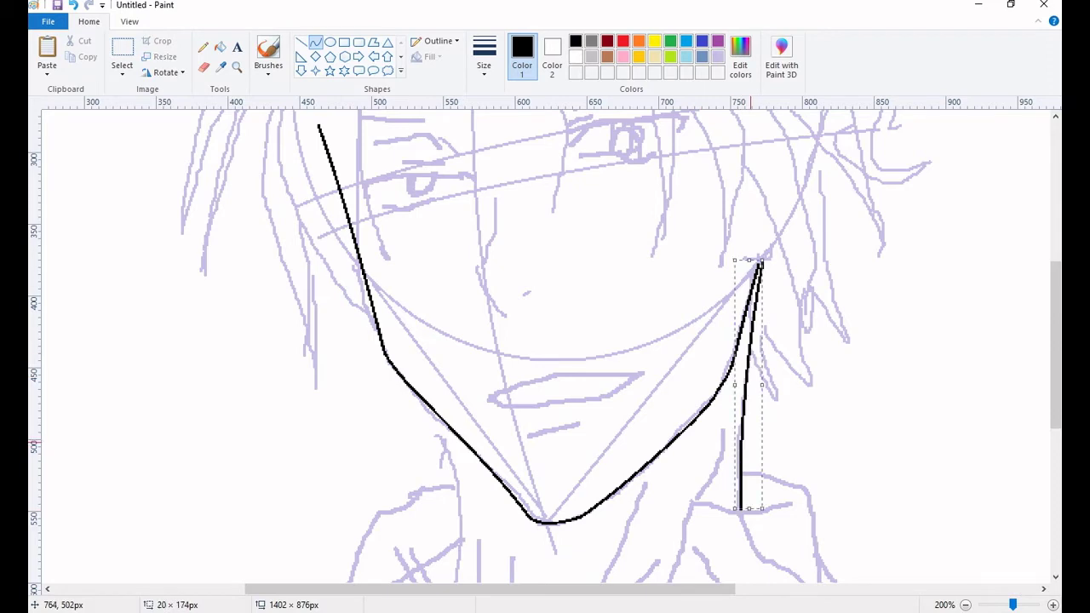
scroll(451, 426, "down", 1)
left_click_drag(446, 364, 455, 564)
Step: Trace the lower V-shaped hairline on the forehead and the pointed strand falling between the eyes in black
scroll(451, 426, "up", 7)
left_click_drag(456, 299, 512, 201)
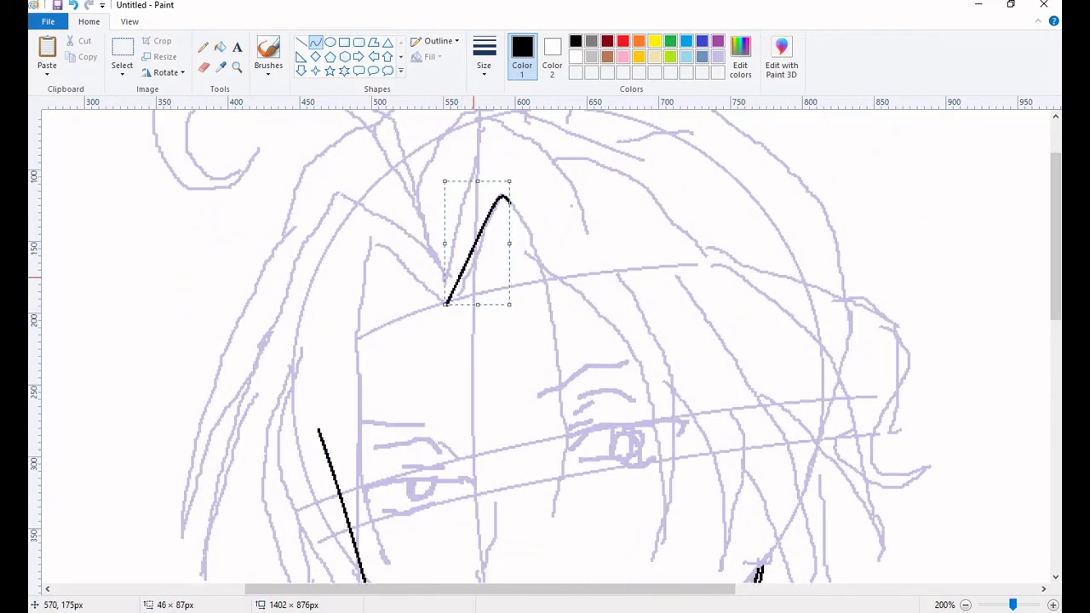
left_click_drag(332, 271, 387, 299)
left_click_drag(512, 201, 553, 515)
mouse_move(562, 357)
left_mouse_down()
mouse_move(572, 345)
mouse_move(564, 379)
left_mouse_up()
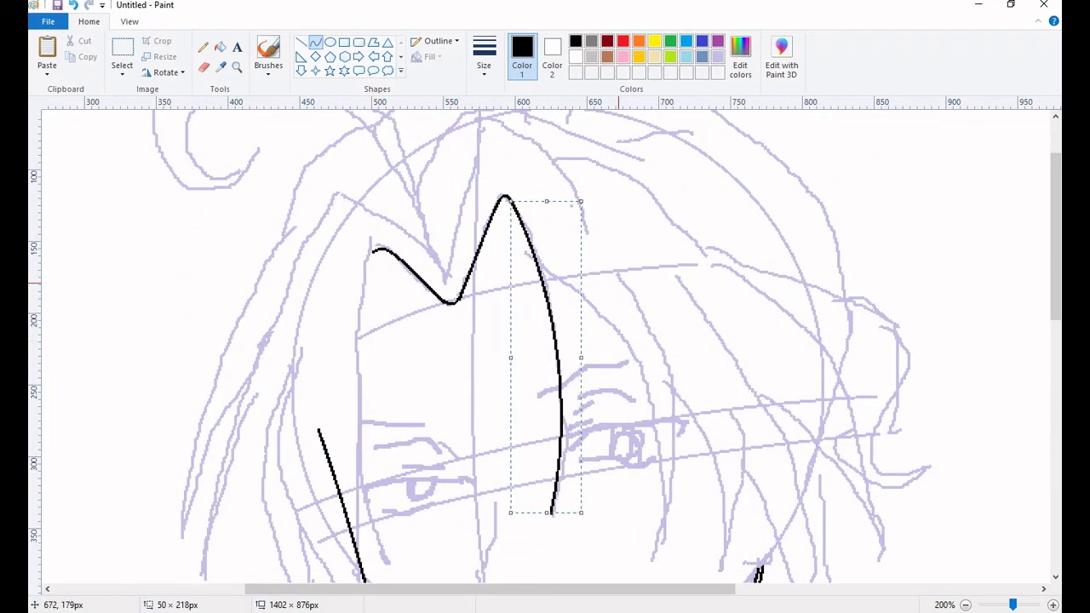
left_click_drag(557, 269, 552, 509)
left_click_drag(561, 383, 569, 379)
Step: Trace both edges of the long curved bang falling over the right-hand eye with black curves
left_click_drag(555, 266, 667, 535)
mouse_move(588, 323)
left_mouse_down()
mouse_move(609, 316)
mouse_move(587, 298)
mouse_move(630, 344)
left_mouse_up()
left_click_drag(616, 271, 665, 541)
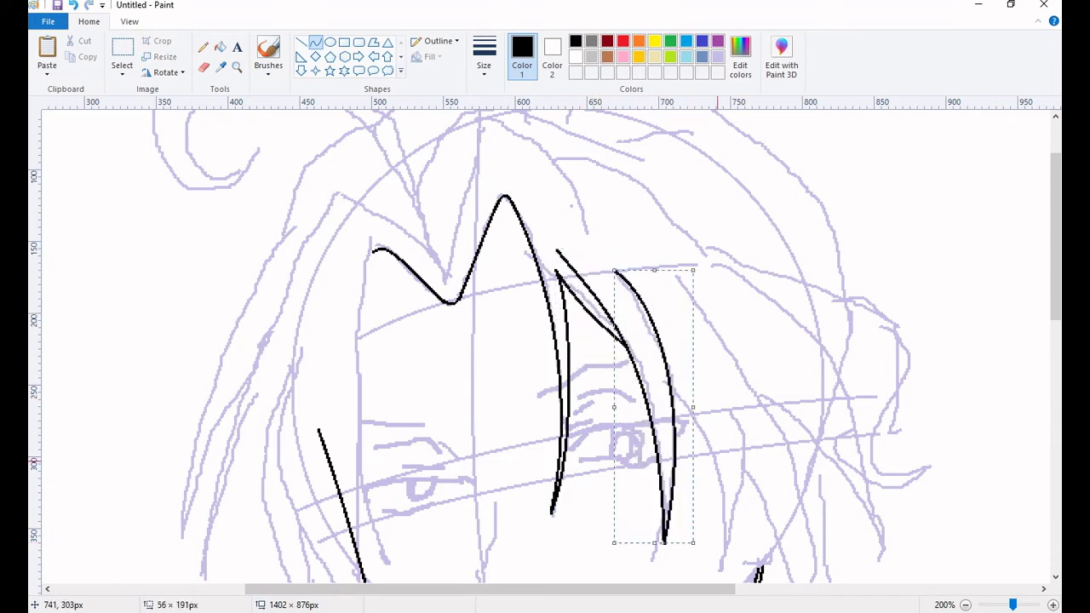
key("ctrl+z")
mouse_move(567, 253)
left_mouse_down()
mouse_move(664, 477)
mouse_move(650, 560)
left_mouse_up()
mouse_move(608, 400)
left_mouse_down()
mouse_move(603, 285)
mouse_move(673, 477)
left_mouse_up()
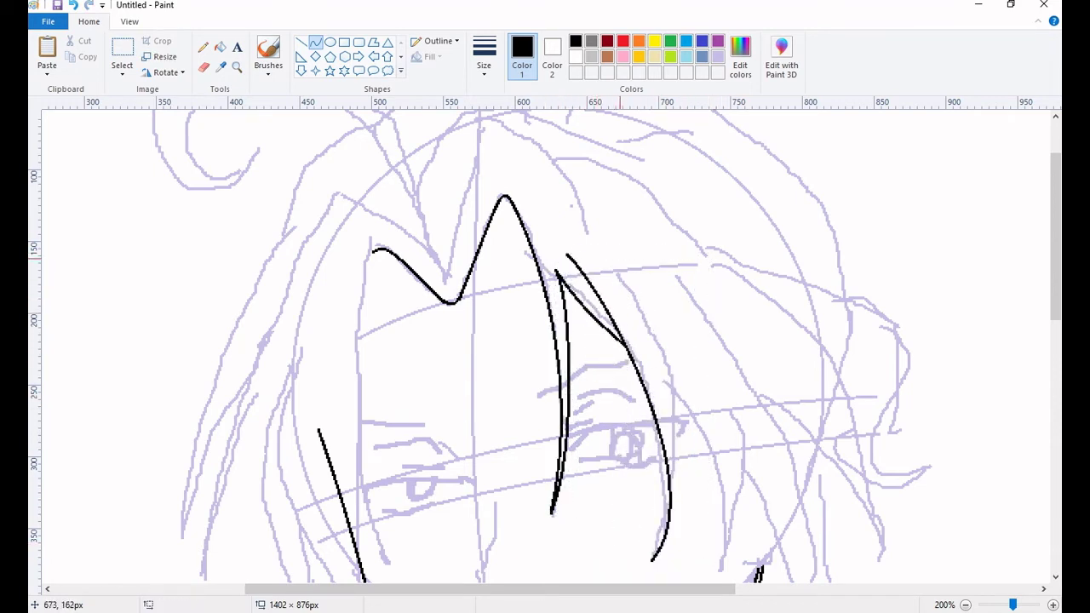
left_click_drag(615, 269, 655, 560)
mouse_move(652, 426)
left_mouse_down()
mouse_move(743, 506)
mouse_move(707, 525)
left_mouse_up()
Step: Trace the curved hair strand just outside the right-hand eye, ending in a point near the jaw
mouse_move(656, 363)
left_mouse_down()
mouse_move(677, 459)
mouse_move(730, 572)
left_mouse_up()
left_click_drag(693, 468, 733, 460)
scroll(732, 321, "down", 2)
left_click(732, 321)
left_click_drag(733, 320, 730, 473)
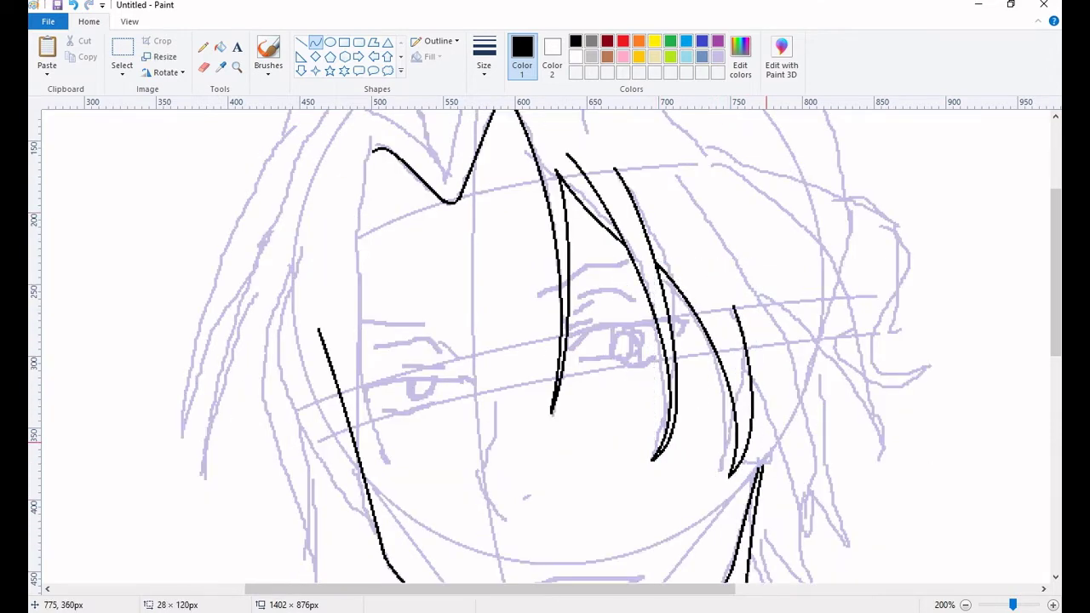
Step: Trace the two edges of the long strand hanging beside the right-hand ear down to its tip
mouse_move(734, 392)
left_mouse_down()
mouse_move(753, 379)
mouse_move(807, 545)
left_mouse_up()
left_click_drag(779, 464, 813, 464)
left_click_drag(666, 172, 804, 545)
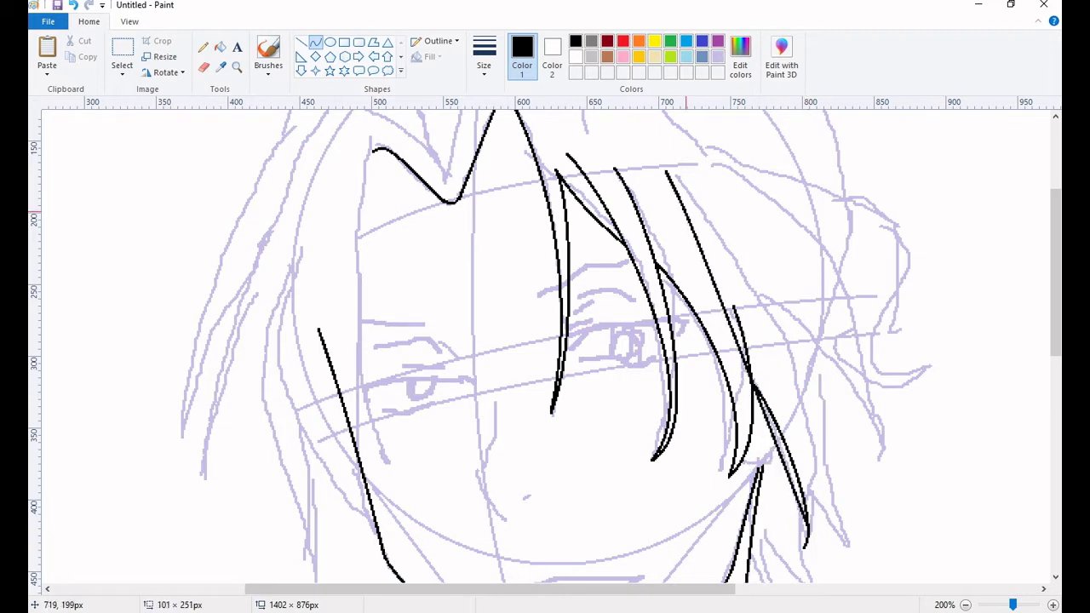
left_click_drag(740, 357, 792, 349)
Step: Trace the hair strands framing the left side of the forehead and the left-hand eye
left_click_drag(375, 144, 388, 460)
mouse_move(379, 323)
left_mouse_down()
mouse_move(344, 362)
mouse_move(342, 303)
mouse_move(344, 357)
left_mouse_up()
left_click_drag(345, 198, 372, 432)
mouse_move(356, 340)
left_mouse_down()
mouse_move(339, 387)
mouse_move(322, 332)
left_mouse_up()
mouse_move(335, 433)
left_mouse_down()
mouse_move(319, 238)
mouse_move(298, 226)
left_mouse_up()
left_click_drag(294, 272, 281, 288)
left_click(283, 289)
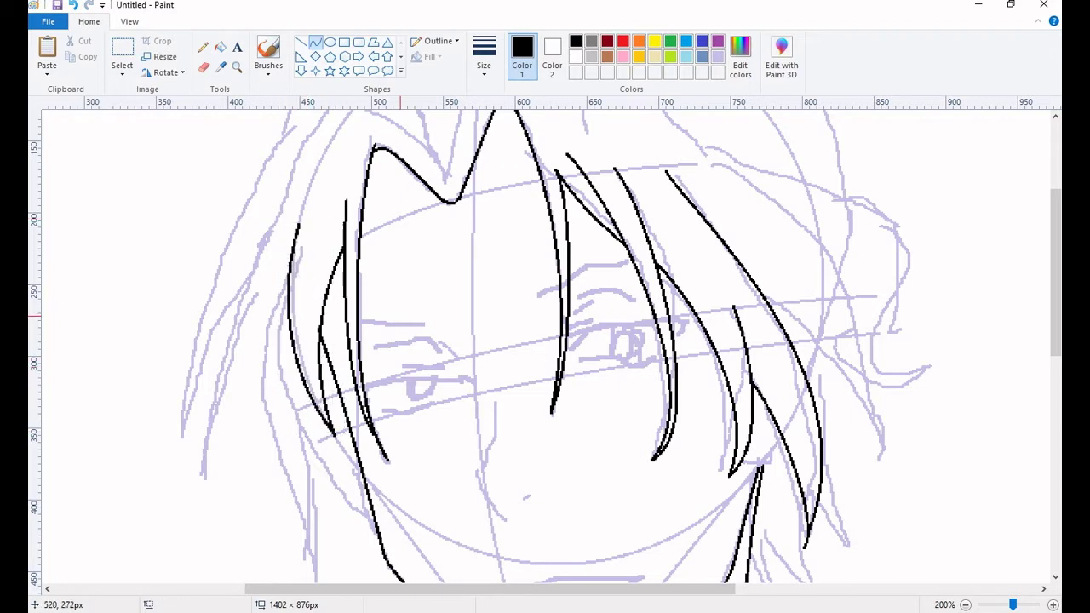
Step: Trace the pointed strand that crosses the left cheek and overlaps the jawline
left_click_drag(281, 349, 392, 528)
left_click_drag(340, 443, 313, 470)
left_click_drag(332, 405, 392, 528)
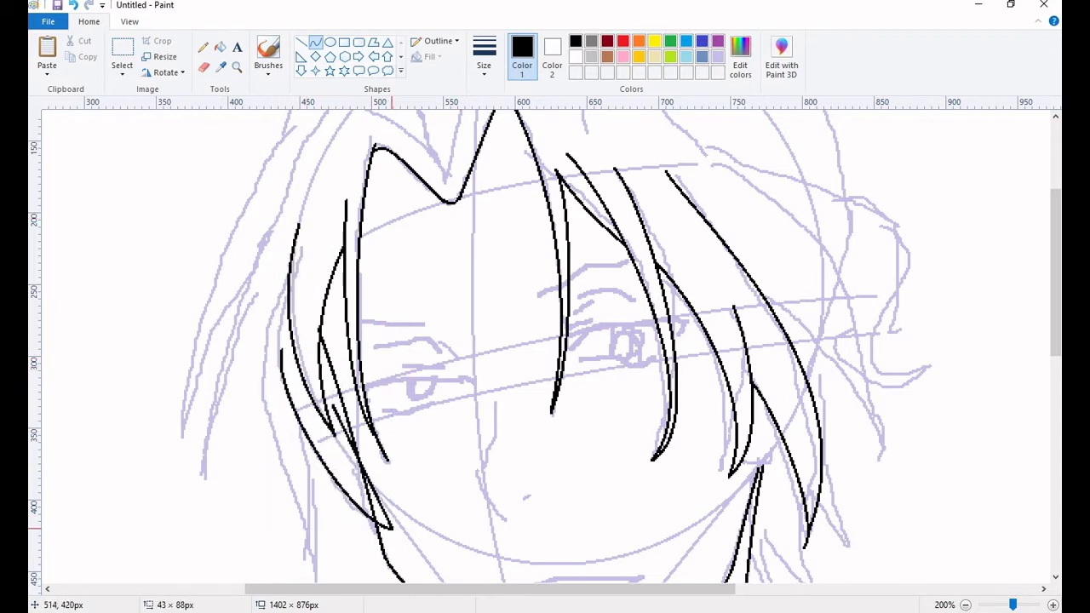
left_click_drag(362, 467, 334, 480)
mouse_move(448, 423)
left_mouse_down()
mouse_move(341, 460)
mouse_move(349, 473)
mouse_move(328, 490)
left_mouse_up()
Step: Trace the long outer lock left of the face down to its tip beside the jaw
left_click_drag(294, 265, 309, 553)
mouse_move(298, 409)
left_mouse_down()
mouse_move(322, 436)
mouse_move(285, 426)
left_mouse_up()
left_click_drag(272, 357, 247, 392)
left_click_drag(272, 453, 272, 471)
scroll(271, 471, "down", 3)
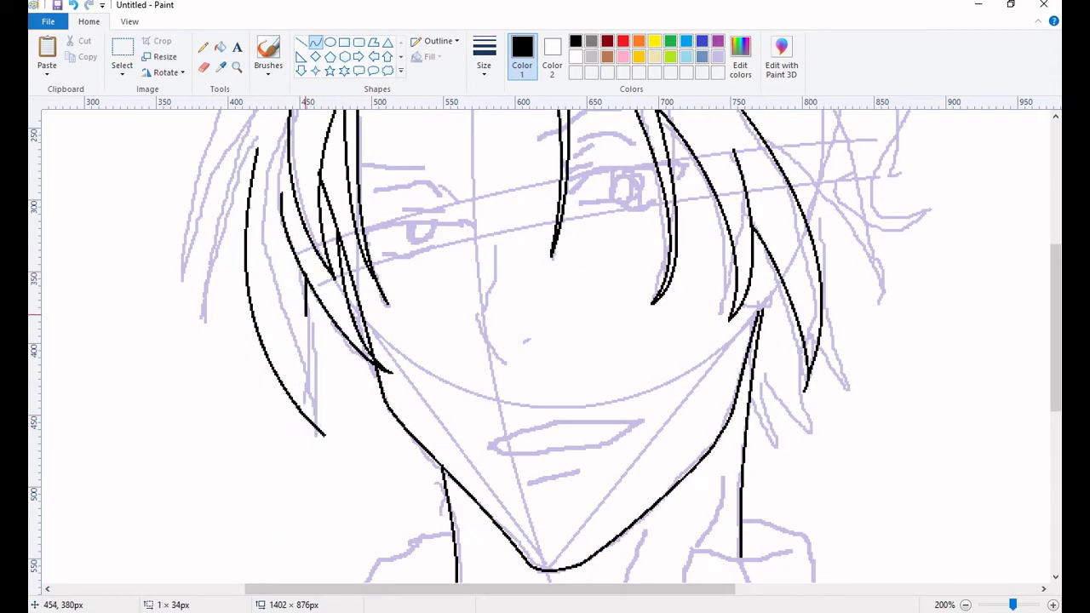
left_click_drag(307, 315, 323, 435)
left_click_drag(302, 366, 298, 374)
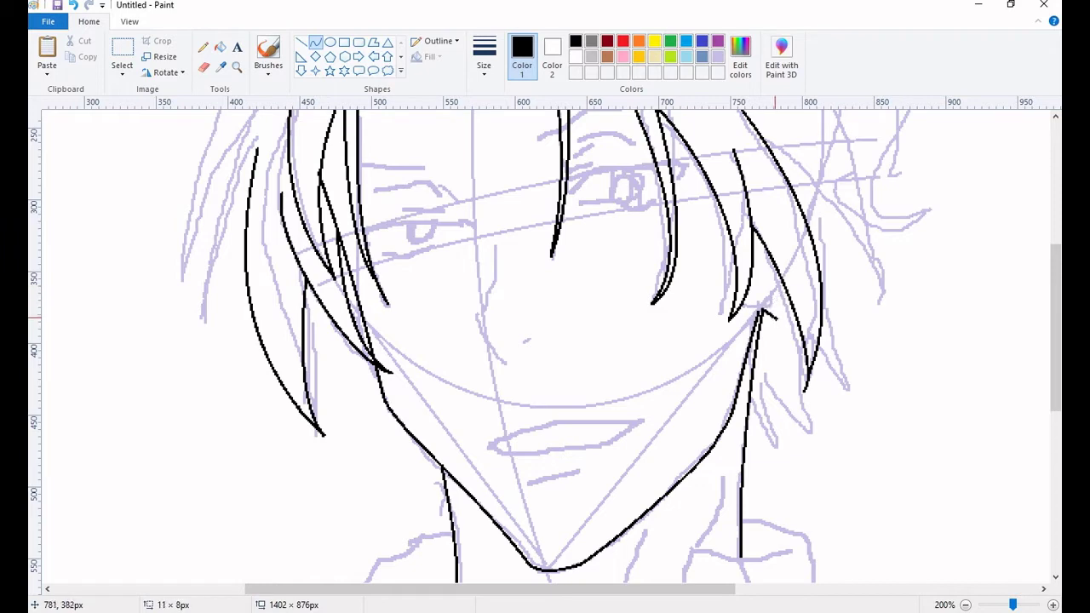
Step: Trace the upper V-shaped parting above the forehead with its curved strands on both sides
scroll(1001, 277, "up", 6)
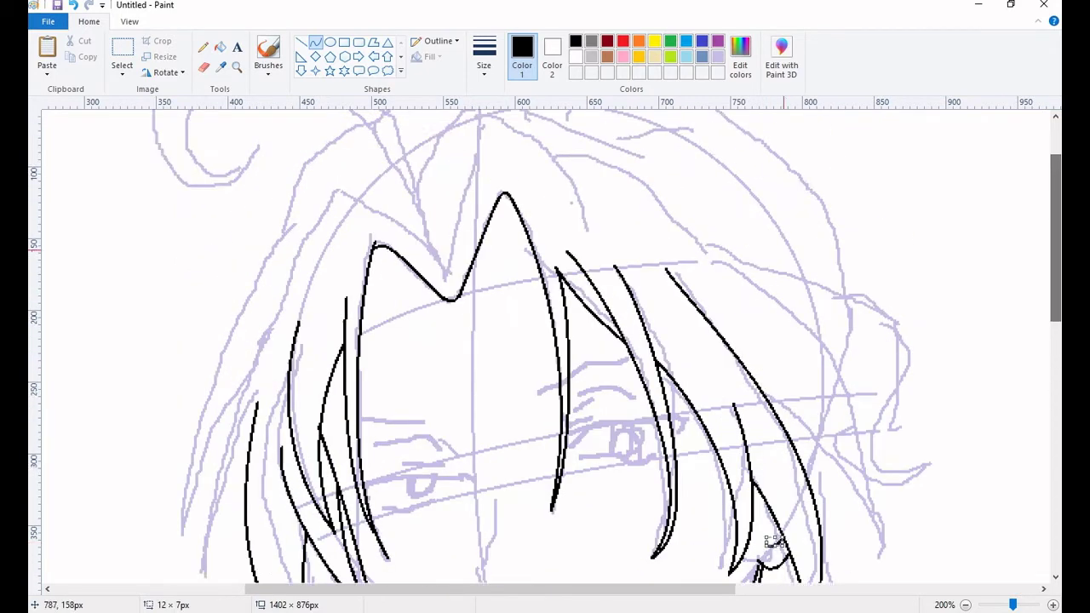
mouse_move(449, 365)
left_mouse_down()
mouse_move(496, 206)
mouse_move(467, 141)
mouse_move(592, 319)
left_mouse_up()
left_click_drag(562, 273, 505, 233)
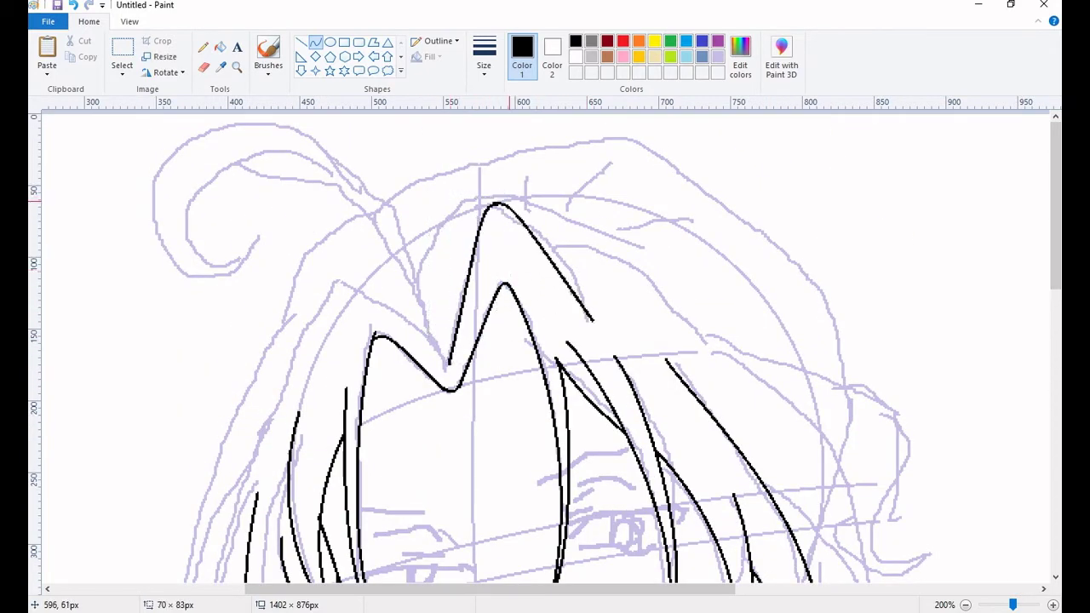
mouse_move(449, 362)
left_mouse_down()
mouse_move(336, 295)
mouse_move(344, 255)
left_mouse_up()
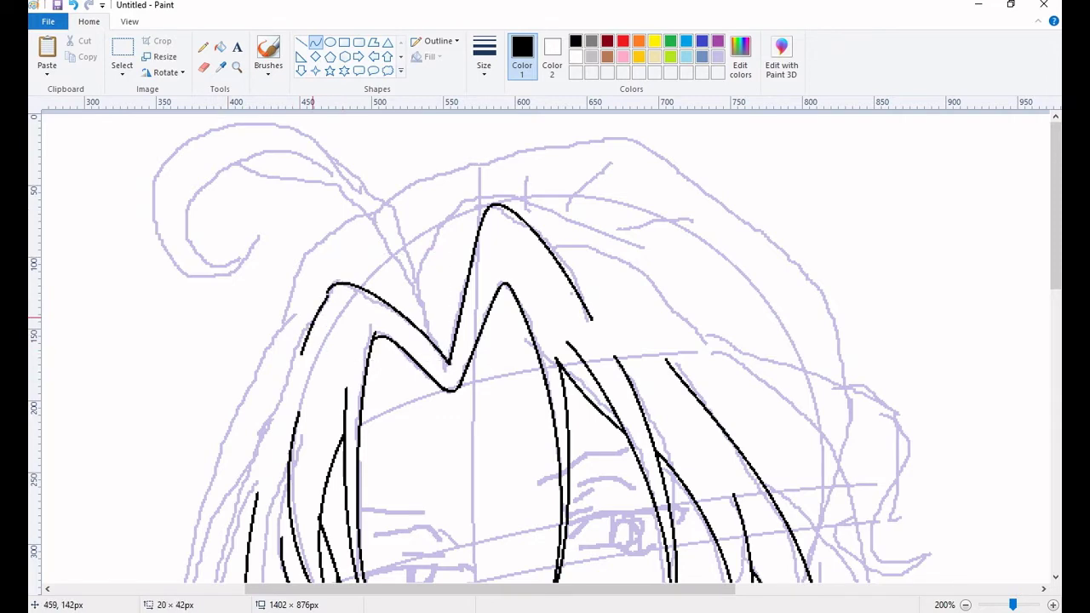
left_click_drag(310, 318, 263, 312)
Step: Trace the outer left hair contour and its long pointed side strands
scroll(263, 281, "down", 1)
left_click_drag(263, 253, 230, 336)
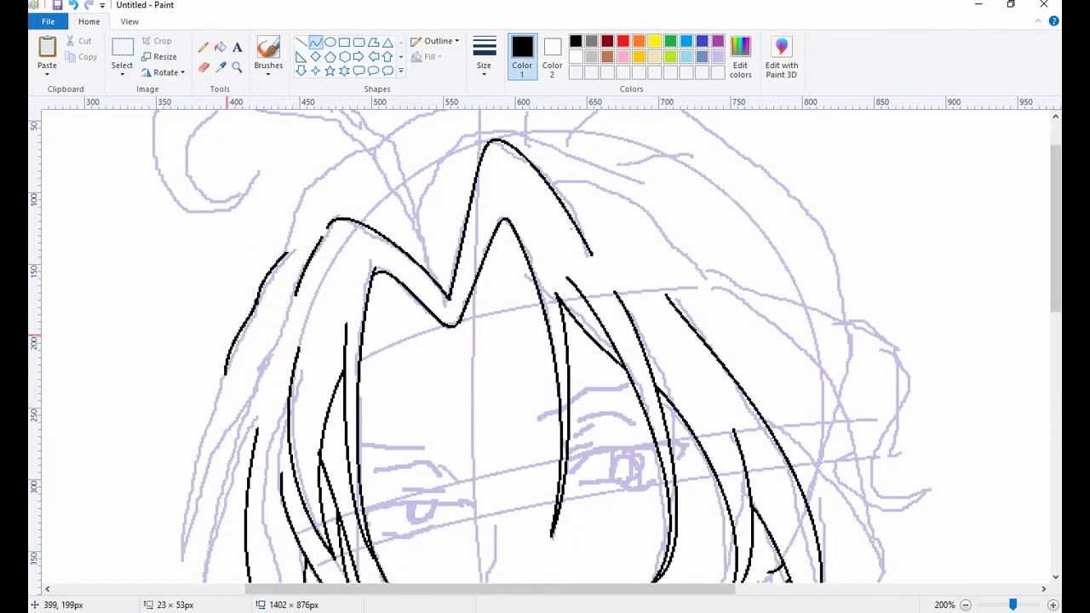
left_click_drag(227, 375, 180, 555)
left_click_drag(283, 334, 198, 582)
scroll(247, 383, "down", 2)
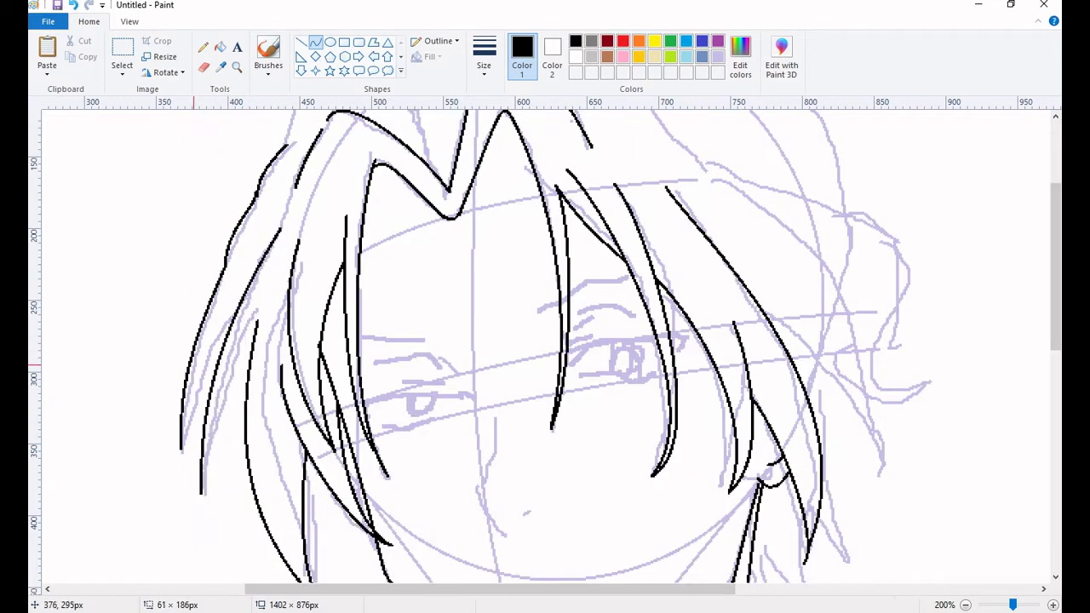
mouse_move(201, 494)
left_mouse_down()
mouse_move(256, 317)
mouse_move(275, 295)
mouse_move(182, 452)
left_mouse_up()
Step: Trace the inner edge of the curled lock rising from the parting
scroll(222, 366, "up", 3)
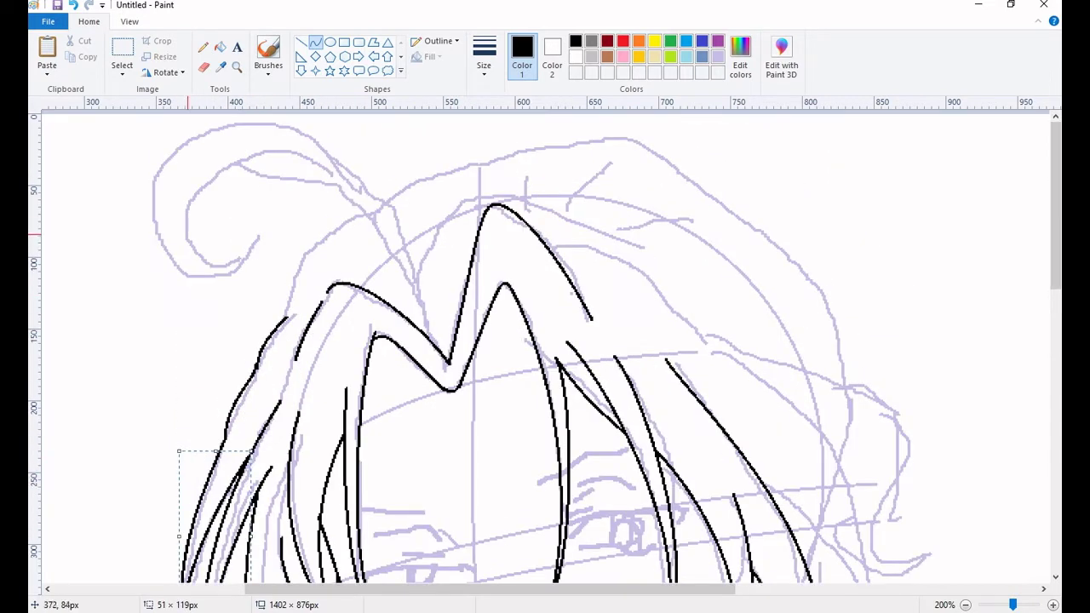
left_click_drag(188, 232, 337, 177)
left_click_drag(260, 204, 270, 124)
left_click_drag(327, 177, 447, 361)
left_click_drag(400, 281, 466, 300)
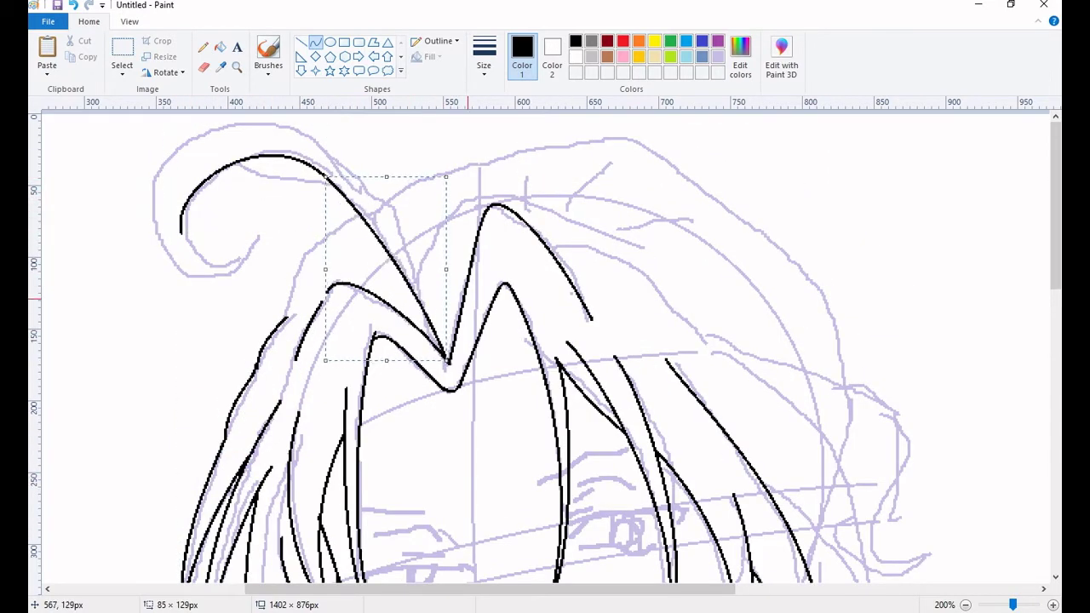
Step: Close the curled tip and trace the lock's outer edge back down to the parting
left_click_drag(189, 260, 151, 202)
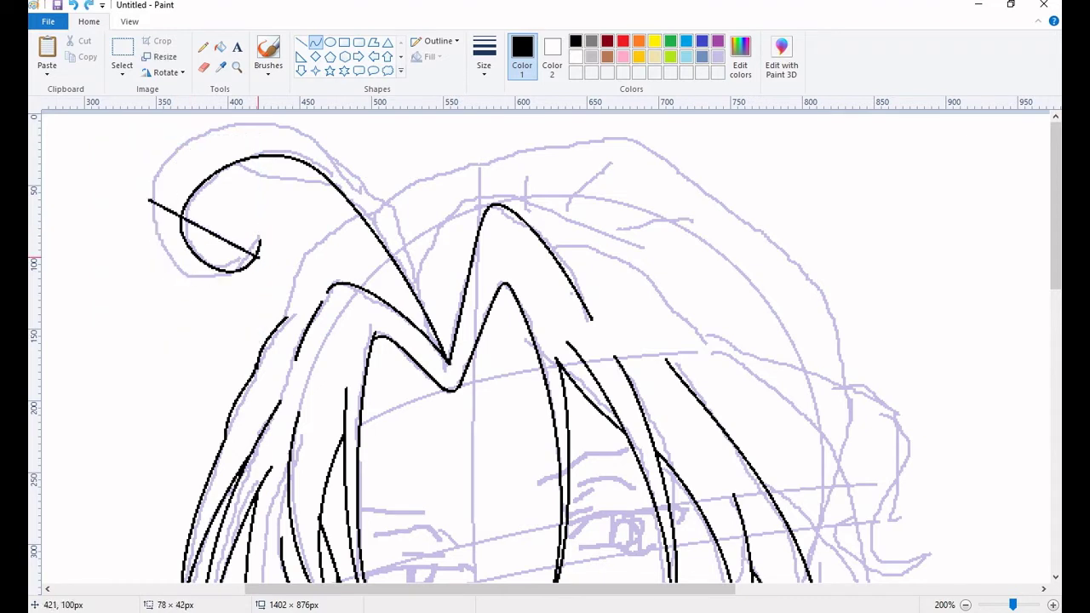
left_click_drag(247, 281, 443, 339)
left_click_drag(207, 139, 185, 134)
left_click_drag(255, 128, 303, 138)
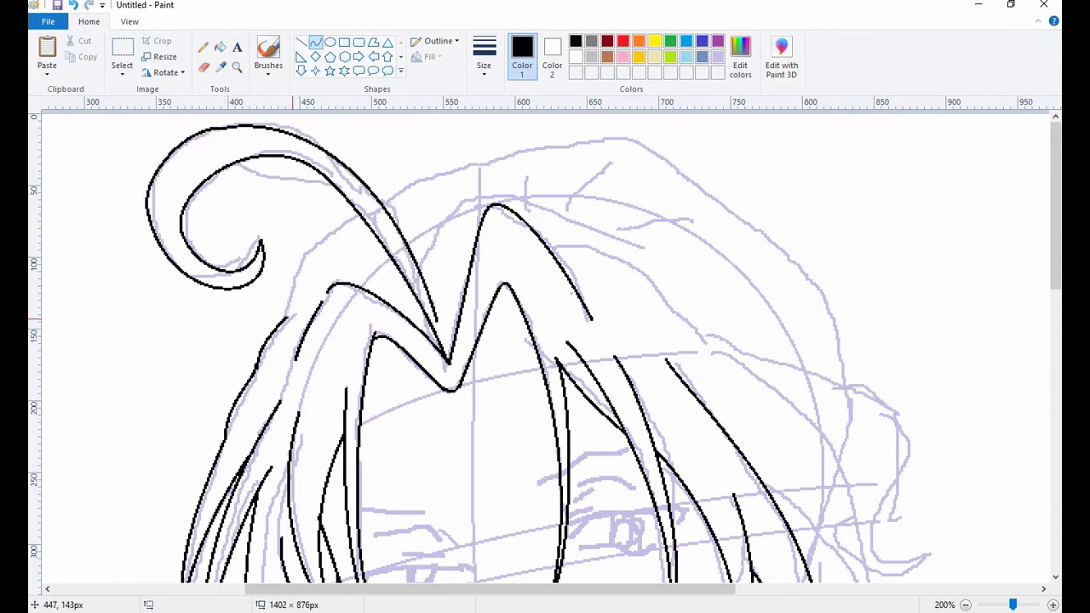
Step: Trace the top outline of the hair from the left side over the crown to the right side
left_click_drag(362, 217, 289, 315)
mouse_move(385, 194)
left_mouse_down()
mouse_move(612, 136)
mouse_move(690, 175)
mouse_move(845, 383)
left_mouse_up()
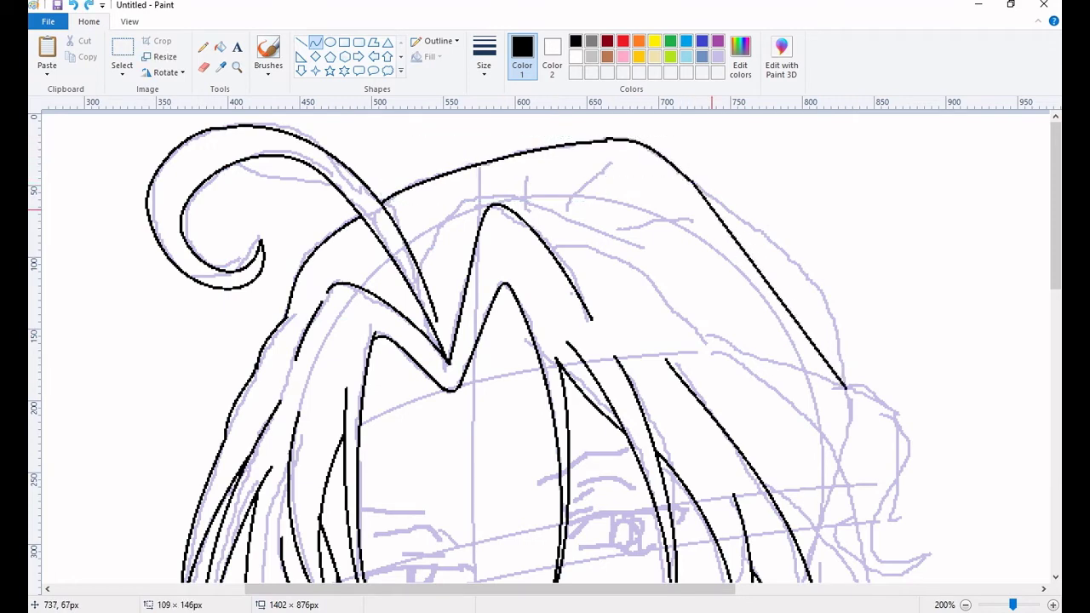
left_click_drag(771, 185, 809, 212)
Step: Trace the swept strand below the crown and the pointed side strand on the right of the head
scroll(607, 214, "down", 1)
left_click_drag(560, 223, 705, 326)
scroll(705, 325, "down", 3)
left_click_drag(760, 389, 886, 549)
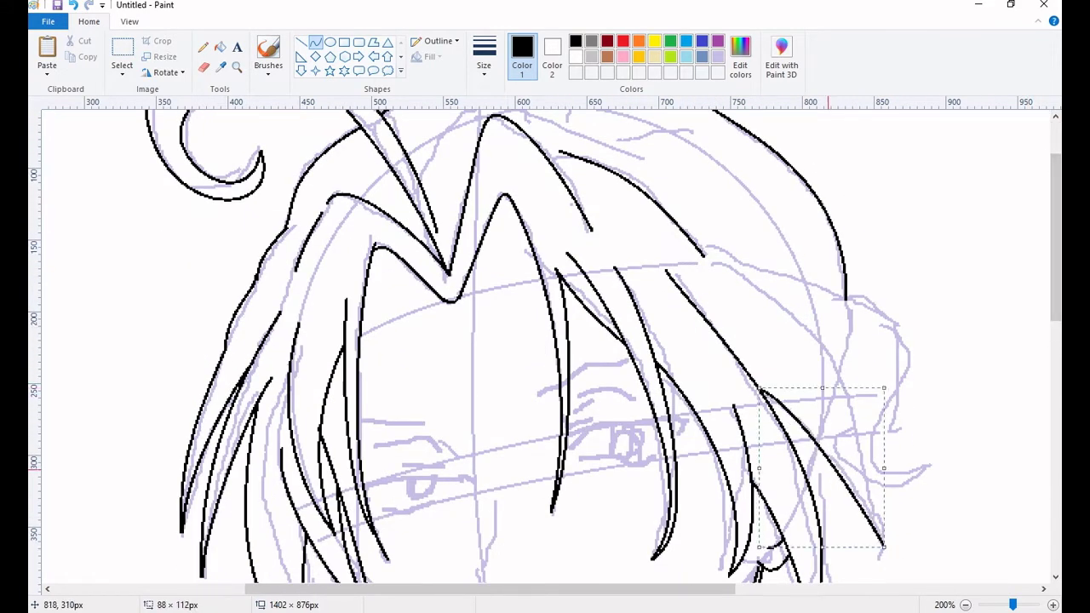
left_click_drag(729, 270, 841, 380)
left_click_drag(805, 325, 815, 342)
mouse_move(851, 511)
left_mouse_down()
mouse_move(855, 541)
mouse_move(858, 425)
left_mouse_up()
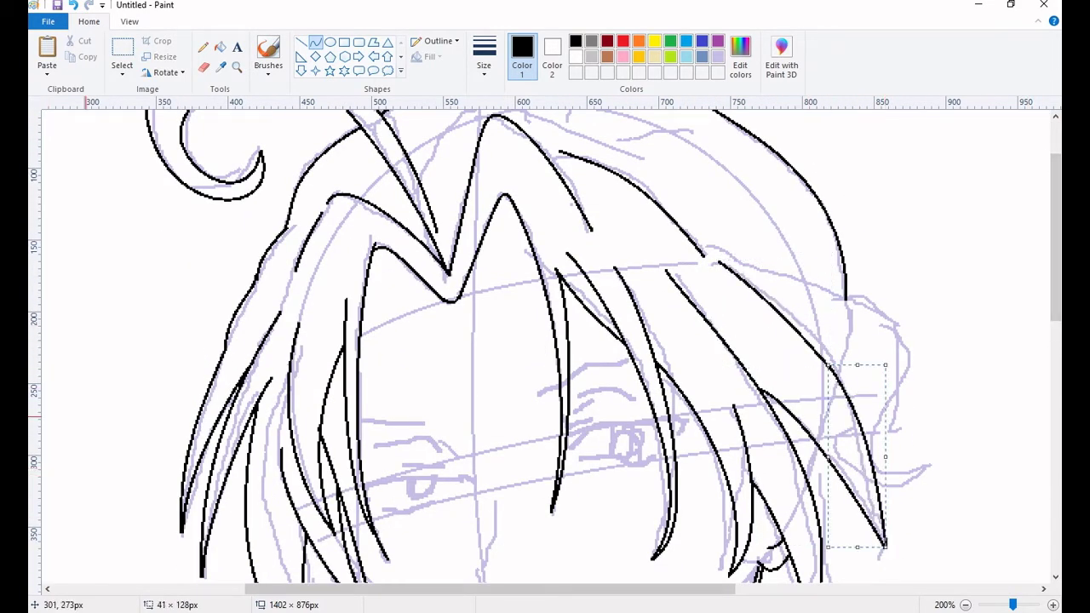
Step: Trace the outward-curling lock on the right of the head and add a small flick above it
left_click_drag(710, 250, 899, 334)
left_click_drag(862, 295, 856, 290)
left_click_drag(900, 336, 885, 417)
left_click_drag(892, 375, 911, 358)
mouse_move(874, 459)
left_mouse_down()
mouse_move(926, 428)
mouse_move(934, 460)
left_mouse_up()
mouse_move(881, 483)
left_mouse_down()
mouse_move(901, 502)
mouse_move(902, 487)
left_mouse_up()
mouse_move(846, 298)
left_mouse_down()
mouse_move(924, 302)
mouse_move(913, 297)
left_mouse_up()
Step: Add fine detail strokes across the crown of the hair with a thinner black curve
scroll(432, 254, "up", 3)
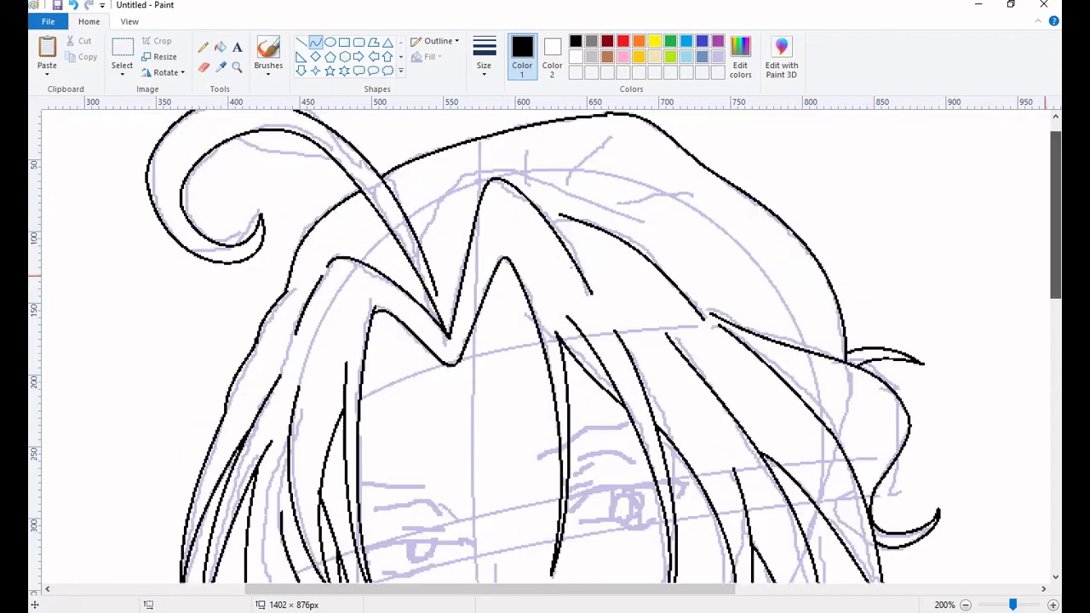
left_click_drag(481, 186, 475, 194)
left_click_drag(598, 226, 819, 294)
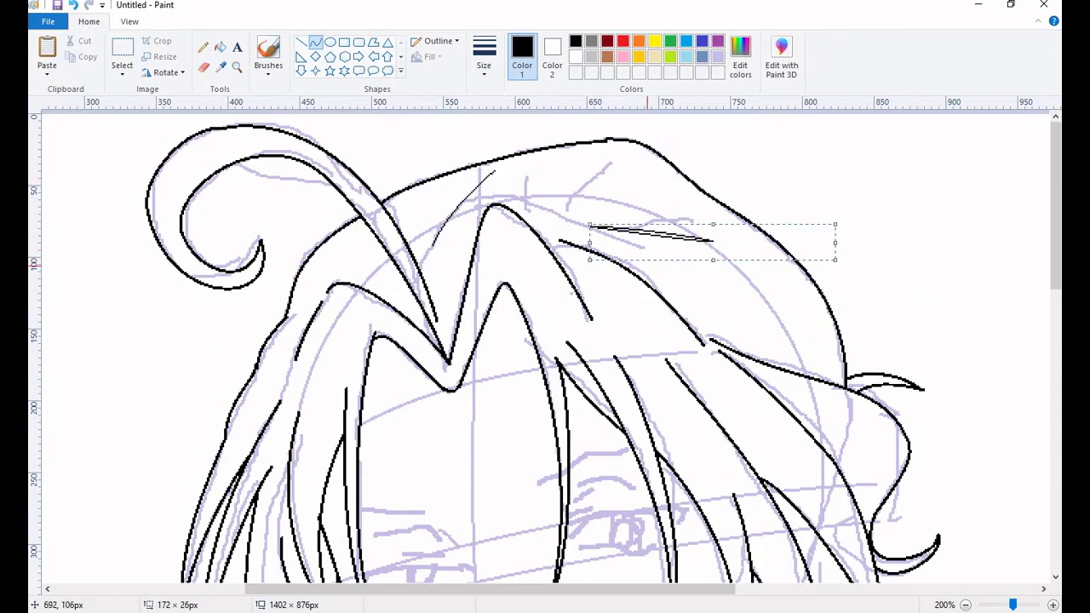
left_click_drag(707, 255, 698, 237)
left_click_drag(670, 173, 566, 204)
left_click_drag(605, 189, 630, 167)
Step: Trace the short jagged strands behind the right side of the jaw and neck
scroll(630, 166, "down", 1)
scroll(588, 442, "up", 1)
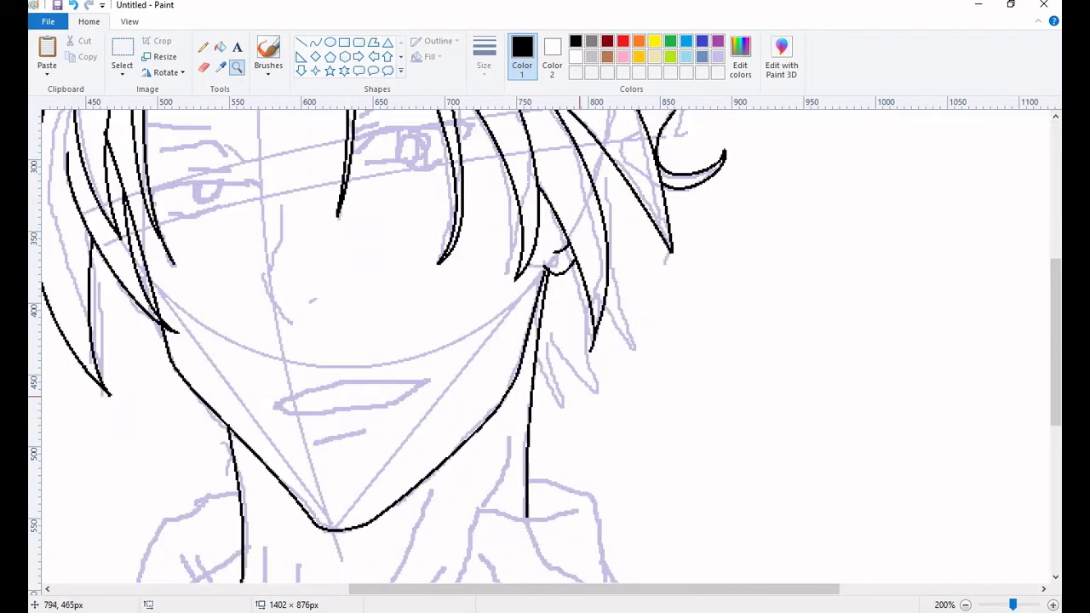
left_click_drag(553, 335, 552, 352)
left_click(566, 347)
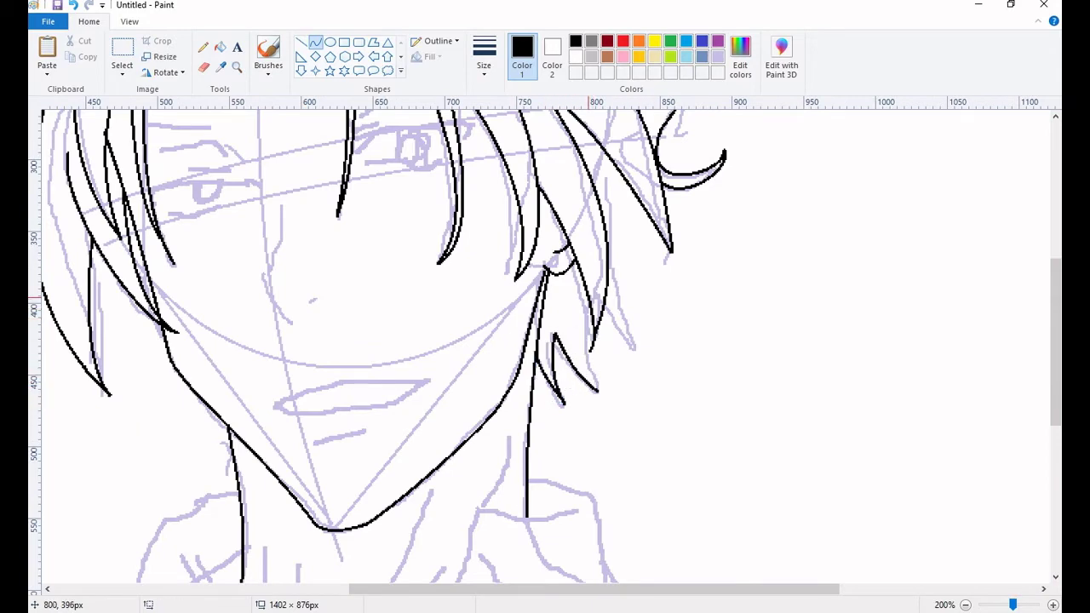
left_click_drag(596, 390, 585, 298)
scroll(625, 328, "up", 1)
left_click_drag(620, 375, 602, 394)
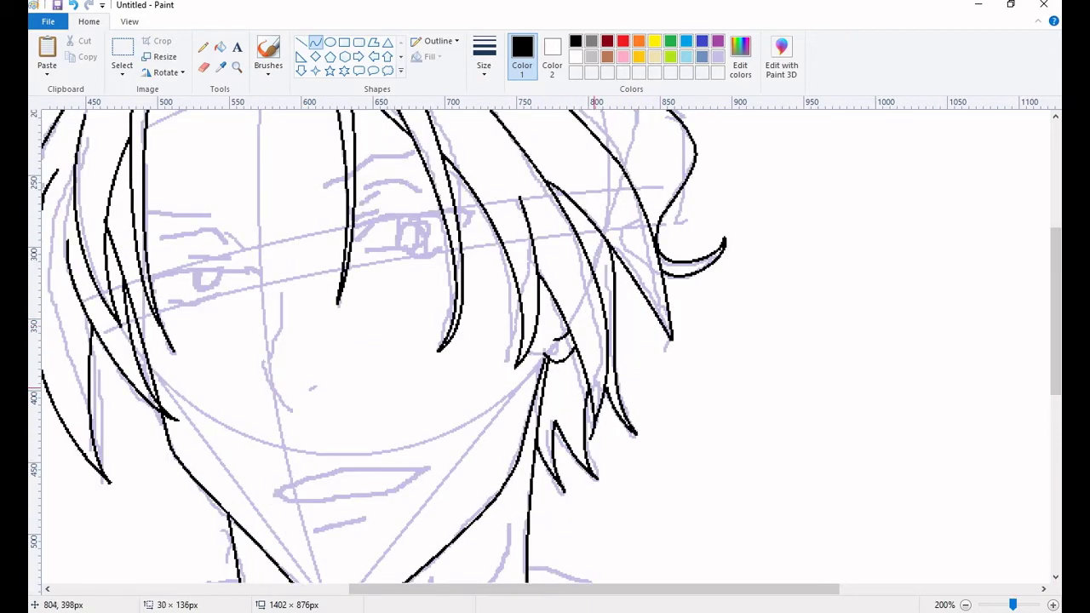
Step: Draw thin contour lines on the neck below the chin and trace the collar opening's left inner edge
scroll(252, 350, "down", 1)
scroll(341, 255, "down", 2)
scroll(370, 113, "up", 1)
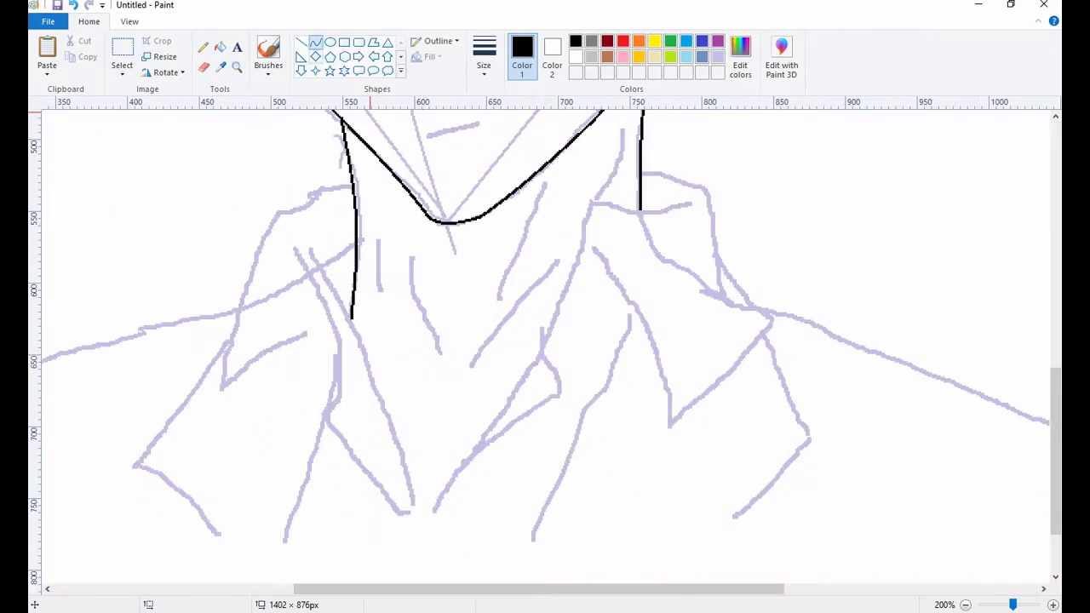
left_click_drag(394, 303, 395, 304)
left_click_drag(441, 395, 415, 315)
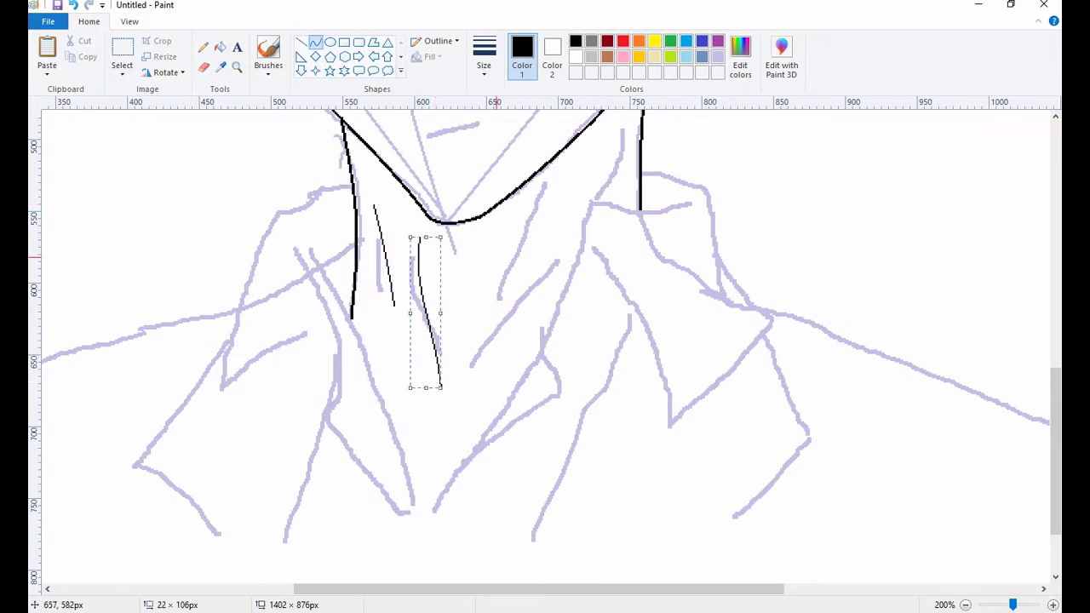
left_click_drag(496, 239, 478, 310)
left_click_drag(613, 119, 502, 351)
left_click_drag(325, 226, 414, 504)
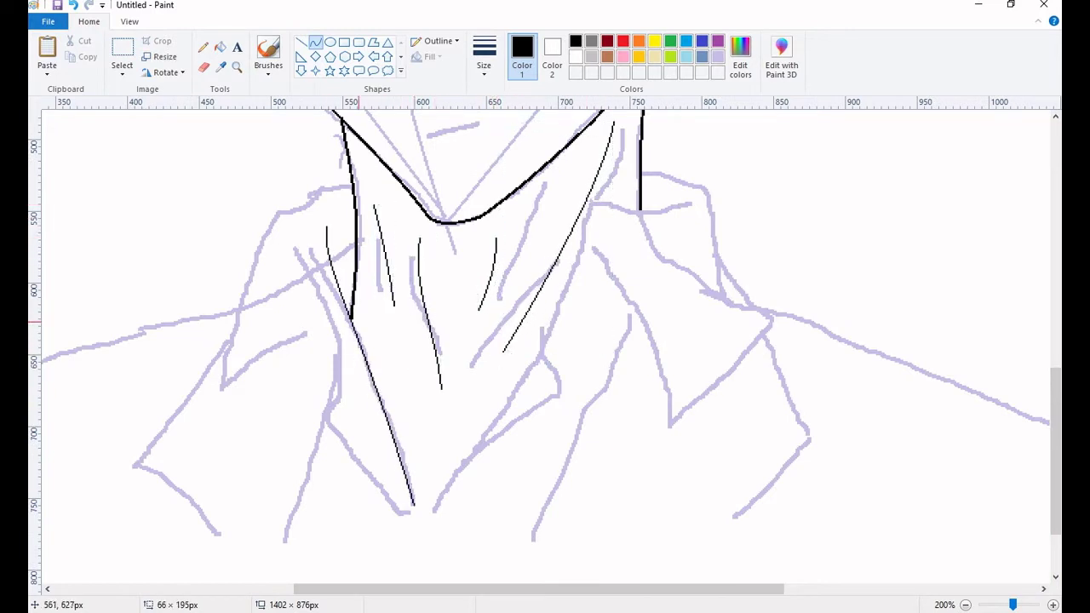
Step: Trace the left collar flap's top, outer and lower edges with black curves over the lavender sketch
left_click(405, 359)
left_click_drag(281, 211, 218, 388)
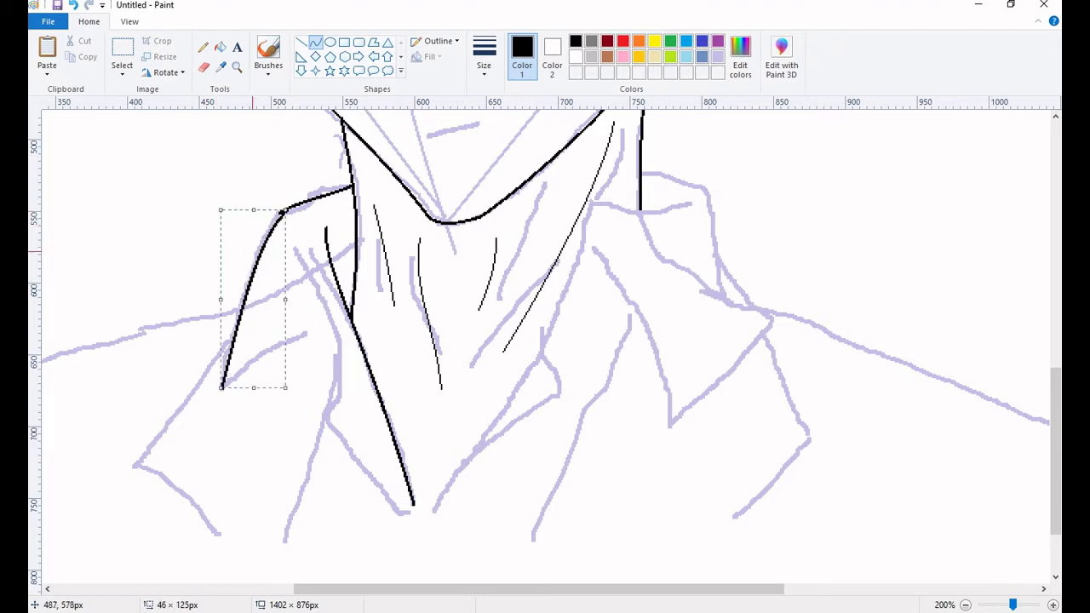
left_click_drag(256, 298, 247, 286)
left_click_drag(218, 388, 332, 329)
left_click_drag(275, 359, 268, 337)
Step: Trace the left collar's inner fold and the pointed V-shaped bottom of the shirt opening
left_click_drag(297, 245, 341, 368)
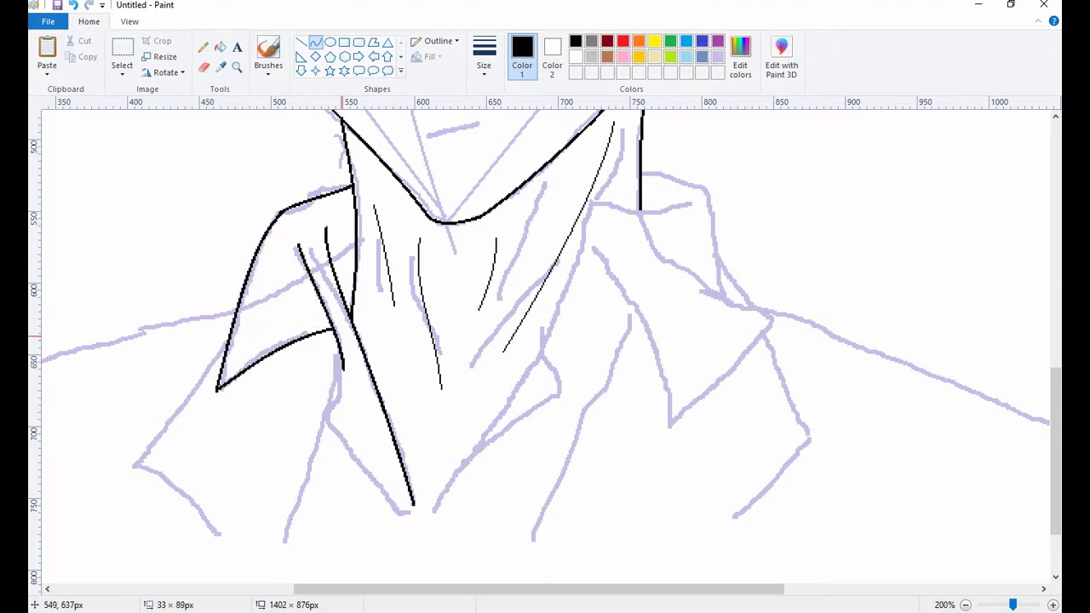
mouse_move(323, 421)
left_mouse_down()
mouse_move(411, 521)
mouse_move(544, 347)
left_mouse_up()
left_click_drag(511, 400, 503, 408)
left_click_drag(414, 521, 563, 394)
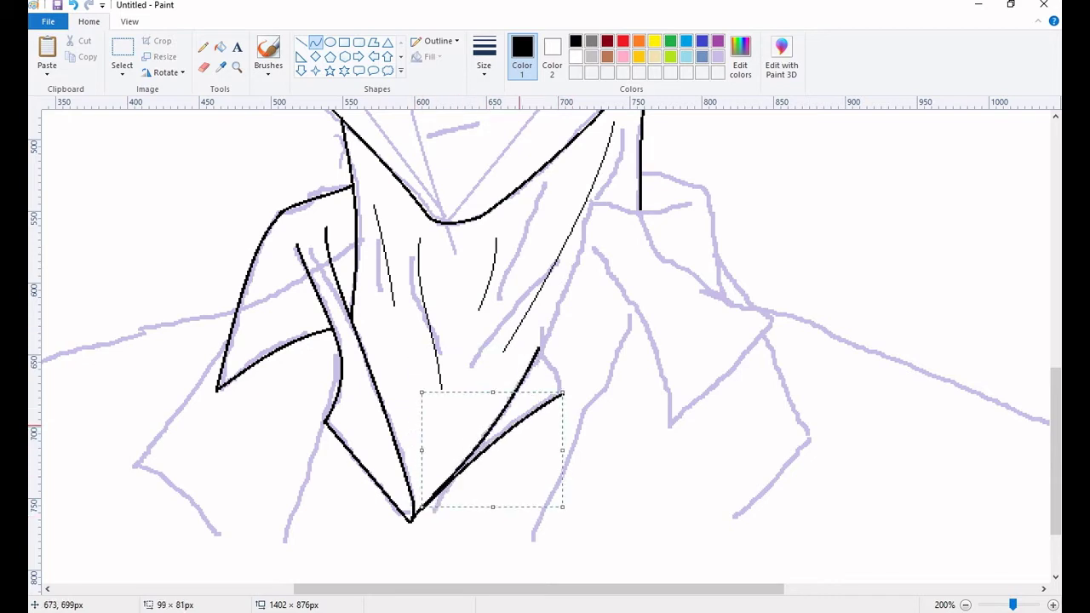
Step: Trace the right side of the neck opening and the right collar flap down to its pointed tip
mouse_move(538, 353)
left_mouse_down()
mouse_move(594, 214)
mouse_move(693, 205)
left_mouse_up()
left_click_drag(641, 174, 715, 196)
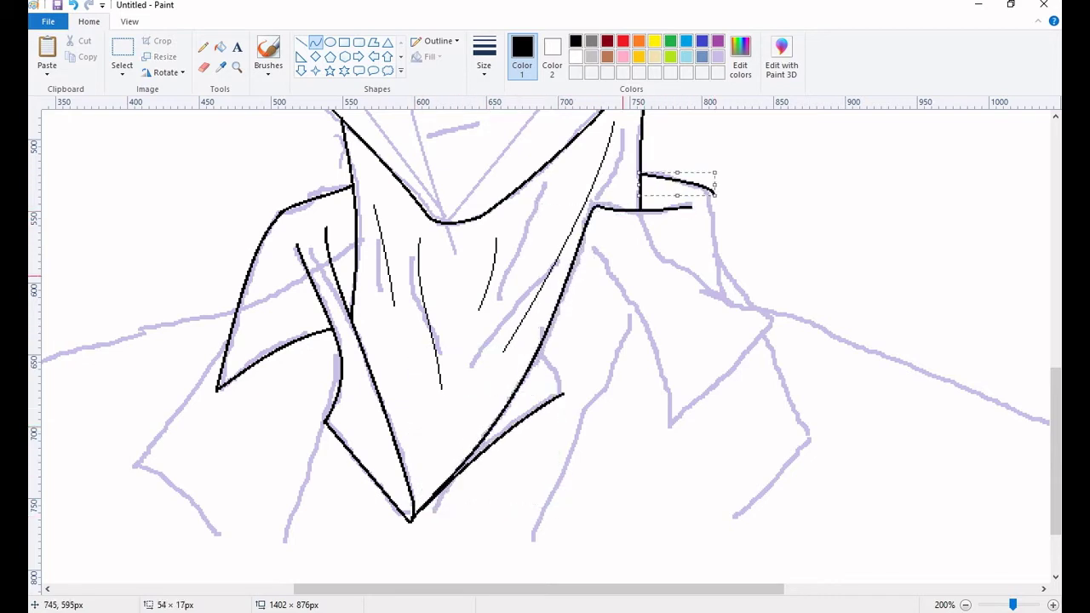
left_click_drag(603, 240, 669, 422)
left_click_drag(713, 194, 741, 296)
left_click_drag(730, 247, 760, 277)
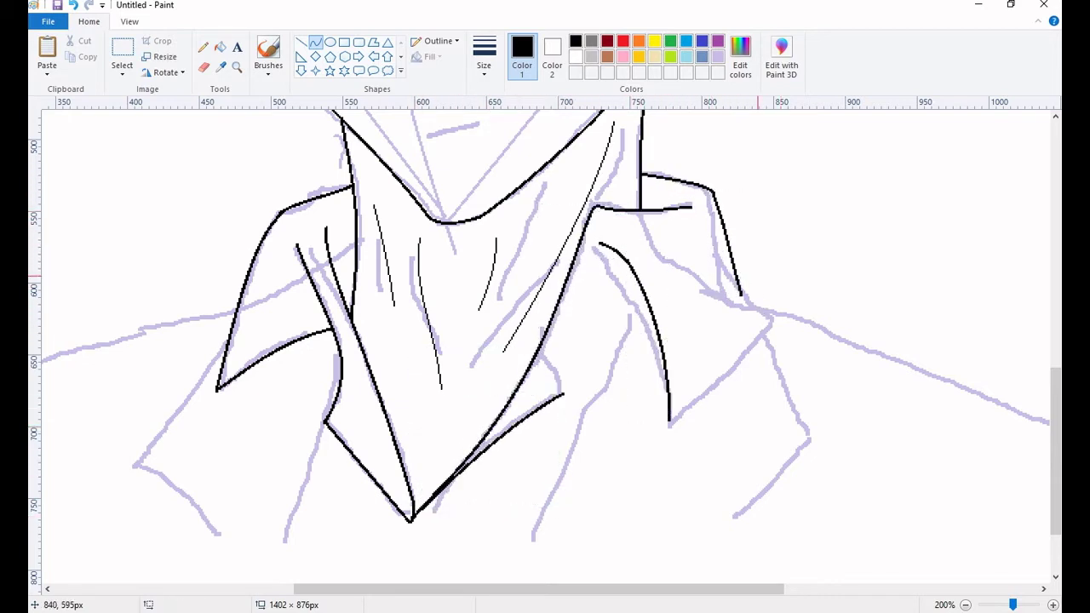
left_click_drag(669, 422, 770, 317)
Step: Trace the inner shirt-front lines and the outer lapel edges on both sides below the collar
left_click_drag(644, 295, 535, 545)
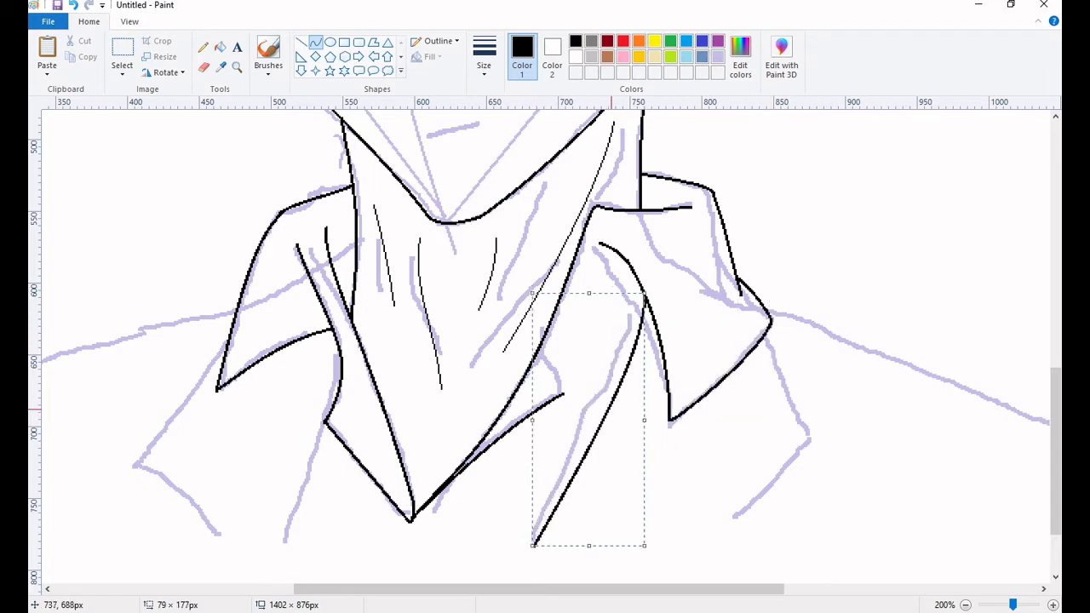
left_click_drag(225, 336, 127, 465)
left_click_drag(209, 356, 201, 374)
left_click_drag(130, 464, 226, 538)
left_click_drag(339, 349, 279, 543)
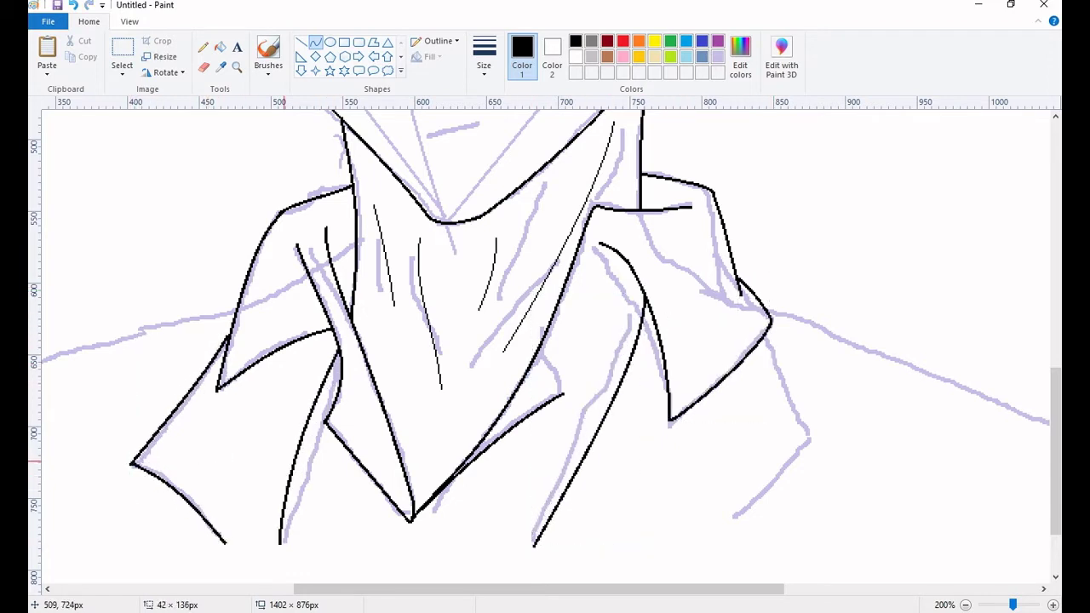
mouse_move(766, 336)
left_mouse_down()
mouse_move(816, 441)
mouse_move(682, 562)
left_mouse_up()
Step: Trace both shoulder lines outward from the collar and down into the upper arms
scroll(681, 562, "down", 1)
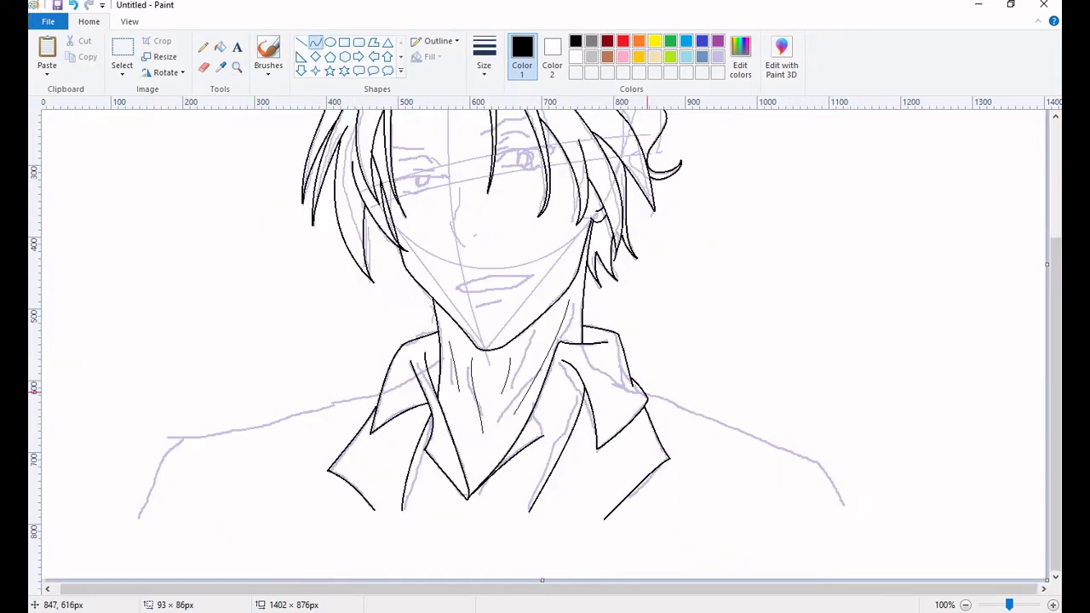
mouse_move(647, 394)
left_mouse_down()
mouse_move(818, 460)
mouse_move(842, 505)
mouse_move(819, 547)
left_mouse_up()
left_click(817, 460)
left_click(818, 460)
scroll(818, 461, "up", 1)
scroll(822, 518, "left", 10)
mouse_move(595, 253)
left_mouse_down()
mouse_move(195, 348)
mouse_move(110, 511)
left_mouse_up()
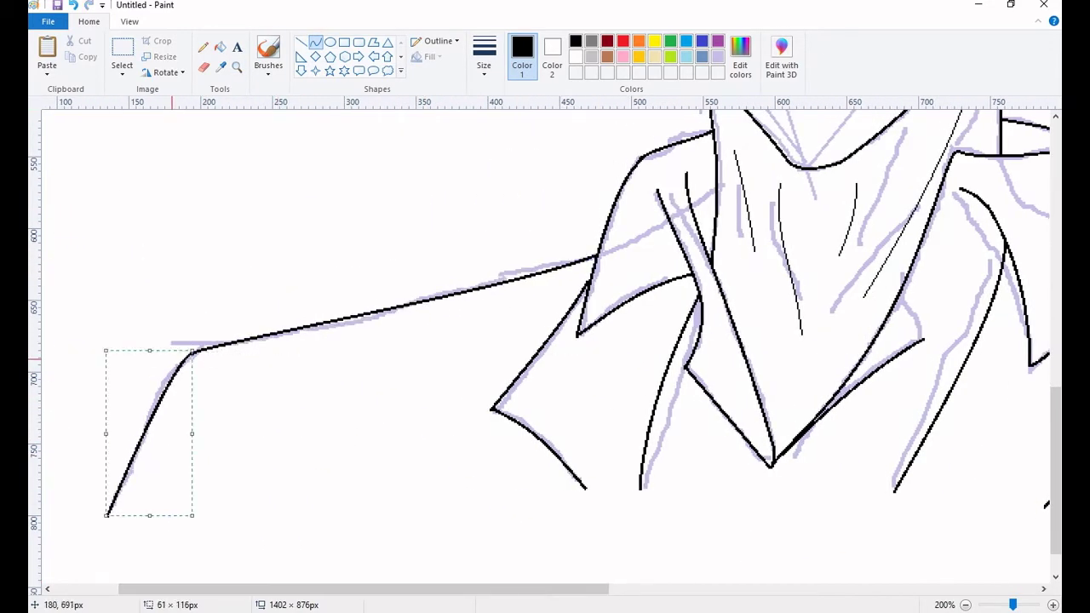
scroll(110, 511, "down", 1)
key("ctrl+z")
Step: Outline both eyebrows as thin tapered shapes with black curves
scroll(528, 170, "up", 2)
left_click(315, 41)
mouse_move(415, 260)
left_mouse_down()
mouse_move(494, 217)
mouse_move(555, 206)
left_mouse_up()
left_click_drag(444, 245, 511, 223)
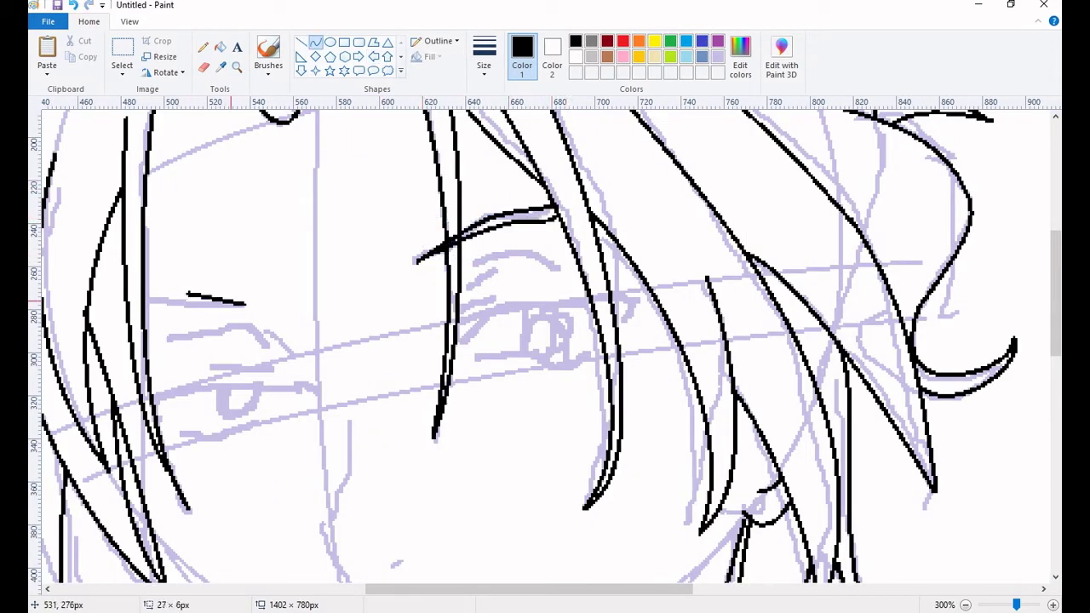
left_click_drag(187, 302, 111, 320)
left_click_drag(189, 295, 122, 305)
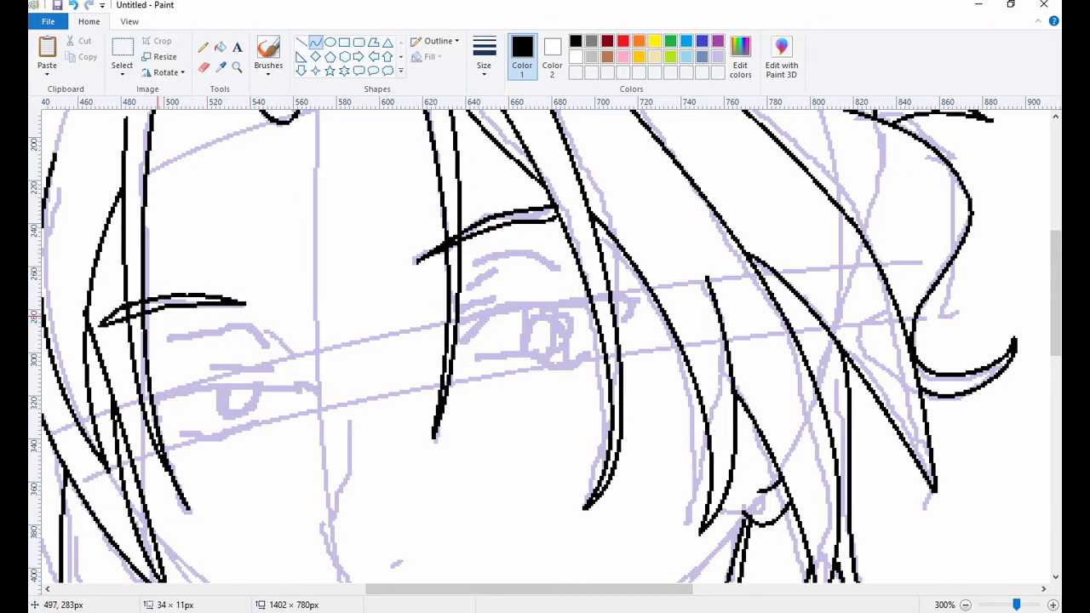
Step: Draw thin eyelid crease lines above both eyes and a short thicker line beside the left eye's inner end
scroll(165, 321, "down", 2)
scroll(511, 250, "up", 2)
mouse_move(529, 250)
left_mouse_down()
mouse_move(613, 254)
mouse_move(553, 243)
left_mouse_up()
left_click_drag(225, 340, 370, 306)
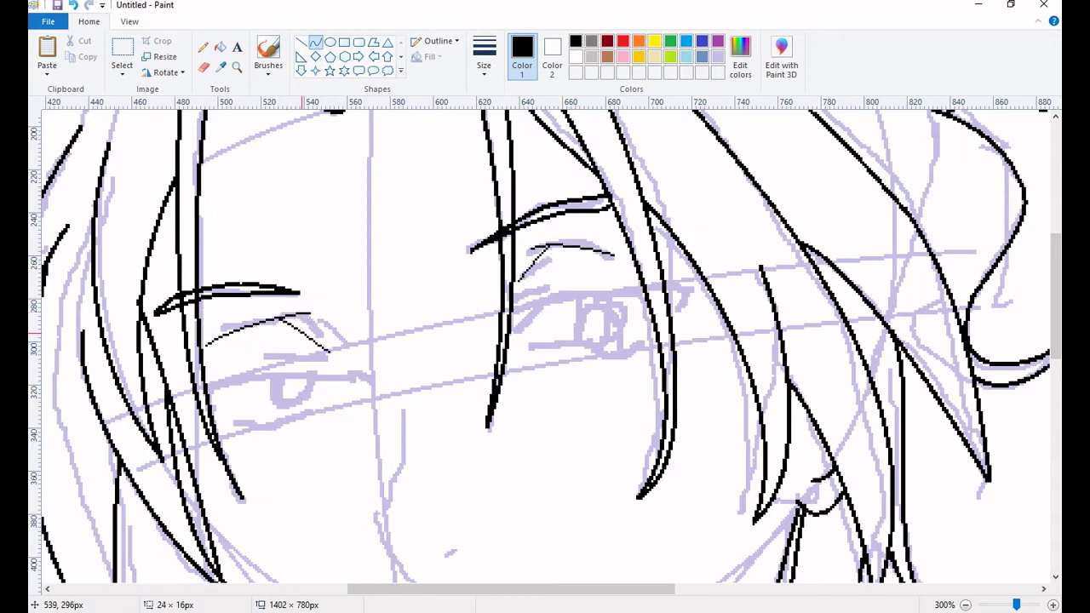
left_click(344, 337)
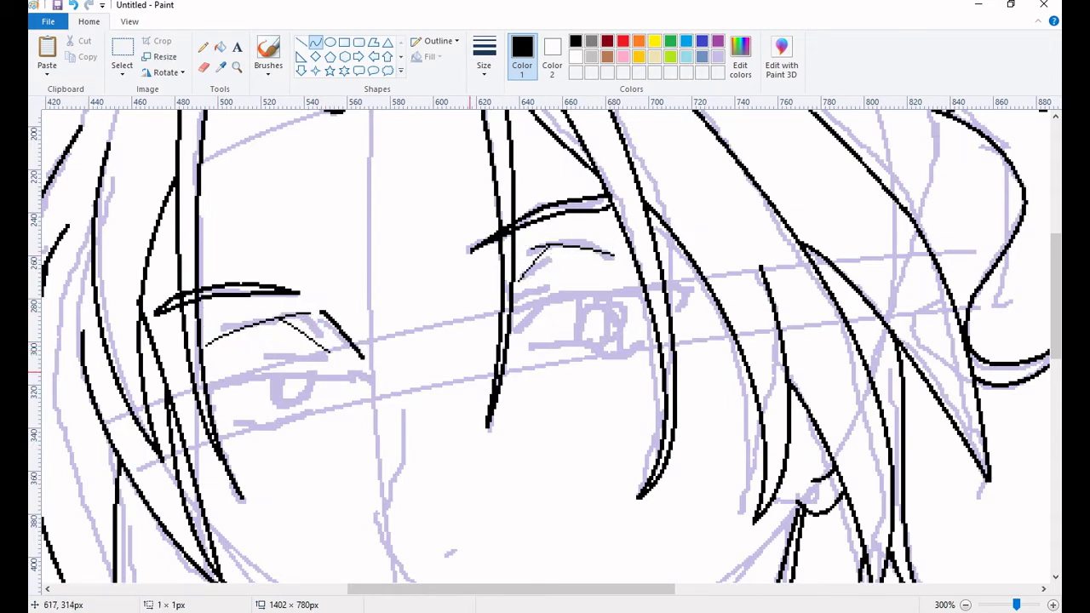
left_click(344, 336)
Step: Trace the nose with an angled bridge, an underside line and a small nostril mark
scroll(366, 341, "down", 2)
mouse_move(397, 330)
left_mouse_down()
mouse_move(386, 444)
mouse_move(374, 444)
mouse_move(393, 449)
mouse_move(430, 407)
mouse_move(507, 397)
mouse_move(443, 398)
left_mouse_up()
scroll(390, 383, "down", 2)
scroll(400, 408, "down", 2)
Step: Outline the open mouth, add a line below the lower lip, and draw a thin inner line for the teeth
left_click_drag(443, 399, 628, 395)
mouse_move(568, 396)
left_mouse_down()
mouse_move(538, 393)
mouse_move(448, 450)
mouse_move(572, 440)
mouse_move(528, 444)
mouse_move(637, 394)
left_mouse_up()
mouse_move(467, 481)
left_mouse_down()
mouse_move(570, 471)
mouse_move(511, 473)
left_mouse_up()
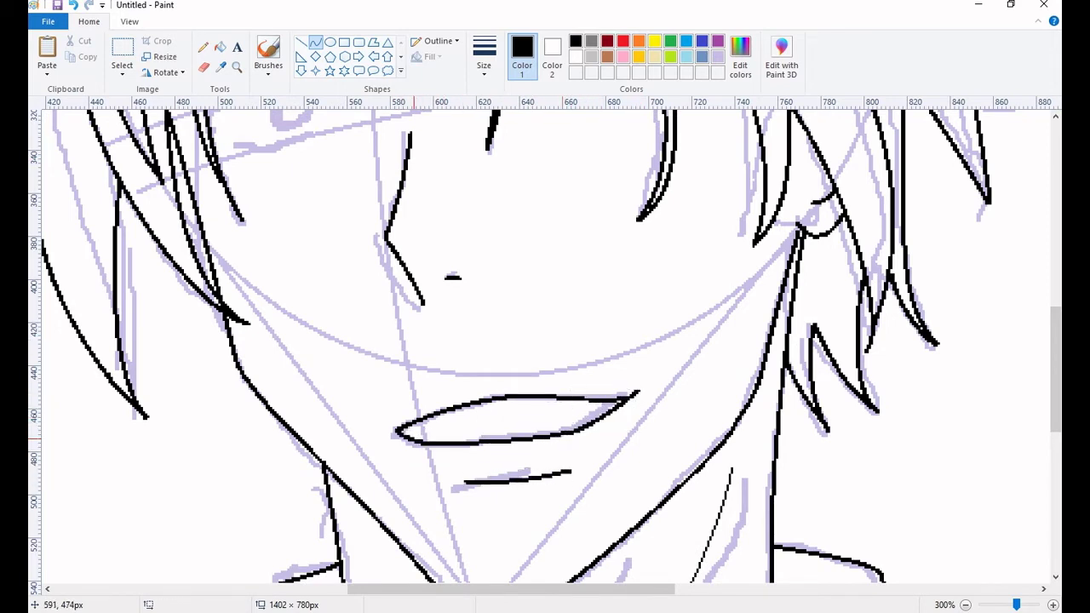
left_click_drag(413, 433, 601, 400)
mouse_move(511, 419)
left_mouse_down()
mouse_move(544, 406)
mouse_move(580, 416)
left_mouse_up()
left_click(450, 441)
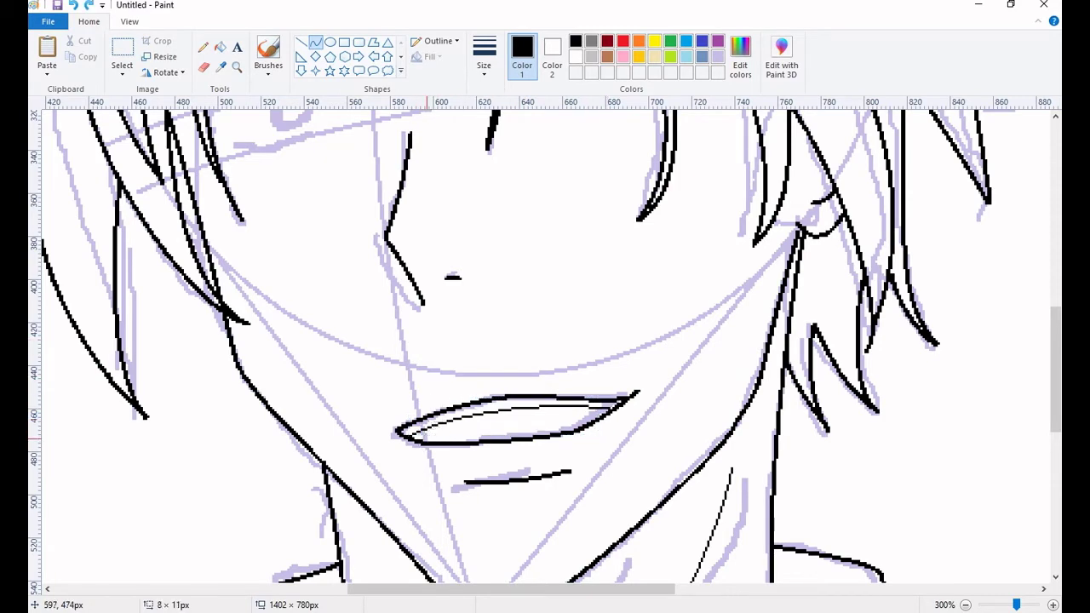
Step: Draw the right eye's upper lash shape, lower lid, iris and lid crease with thin black curves
scroll(545, 341, "up", 3)
scroll(545, 340, "up", 1)
mouse_move(304, 314)
left_mouse_down()
mouse_move(352, 275)
mouse_move(333, 288)
mouse_move(332, 272)
left_mouse_up()
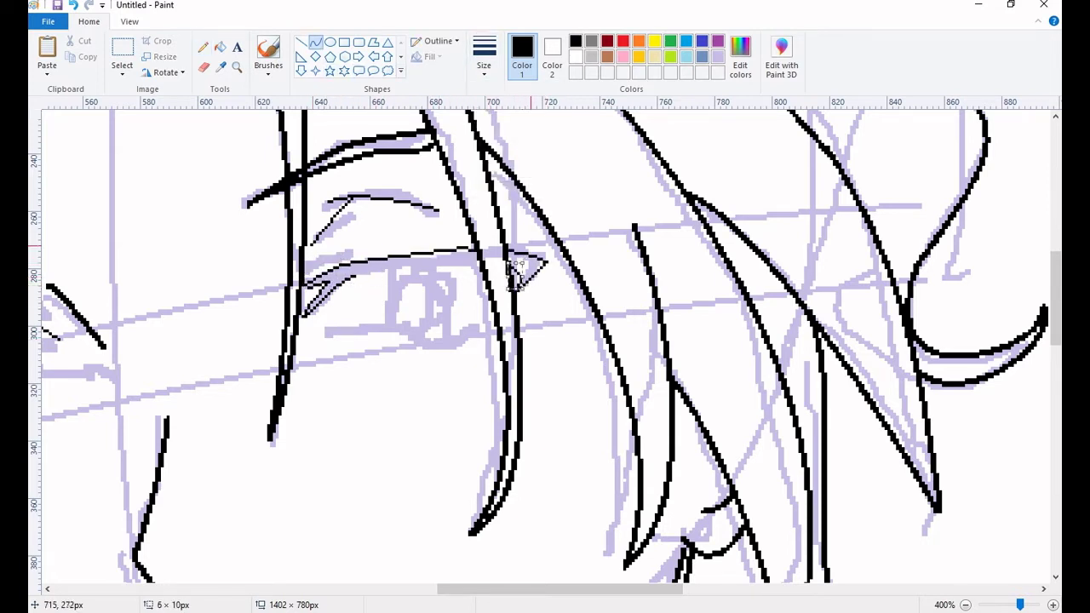
left_click_drag(326, 332, 467, 334)
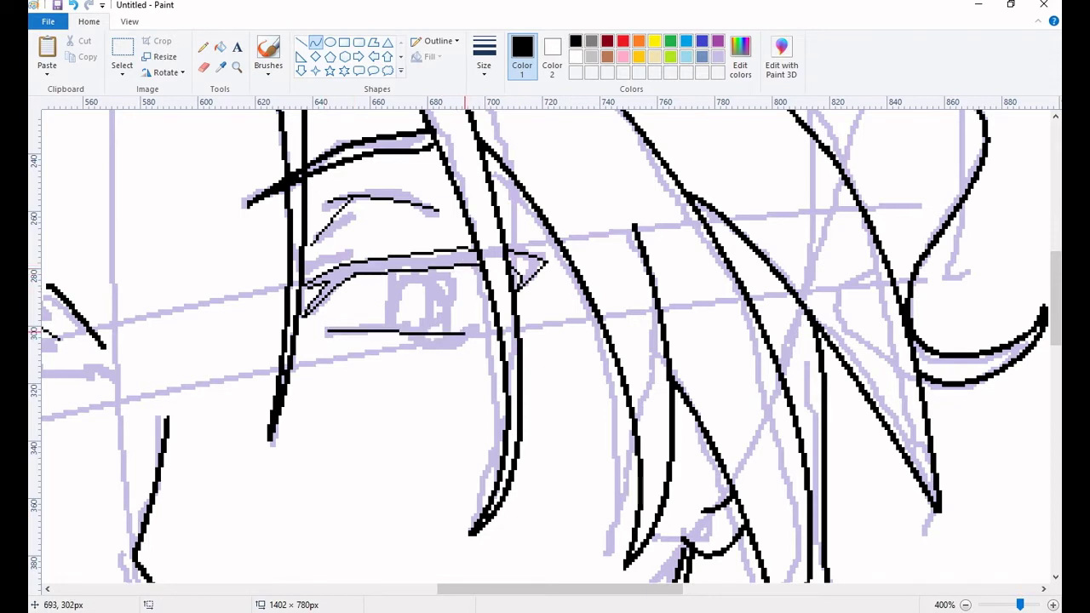
mouse_move(384, 331)
left_mouse_down()
mouse_move(456, 273)
mouse_move(400, 271)
left_mouse_up()
scroll(400, 271, "left", 5)
scroll(400, 270, "down", 1)
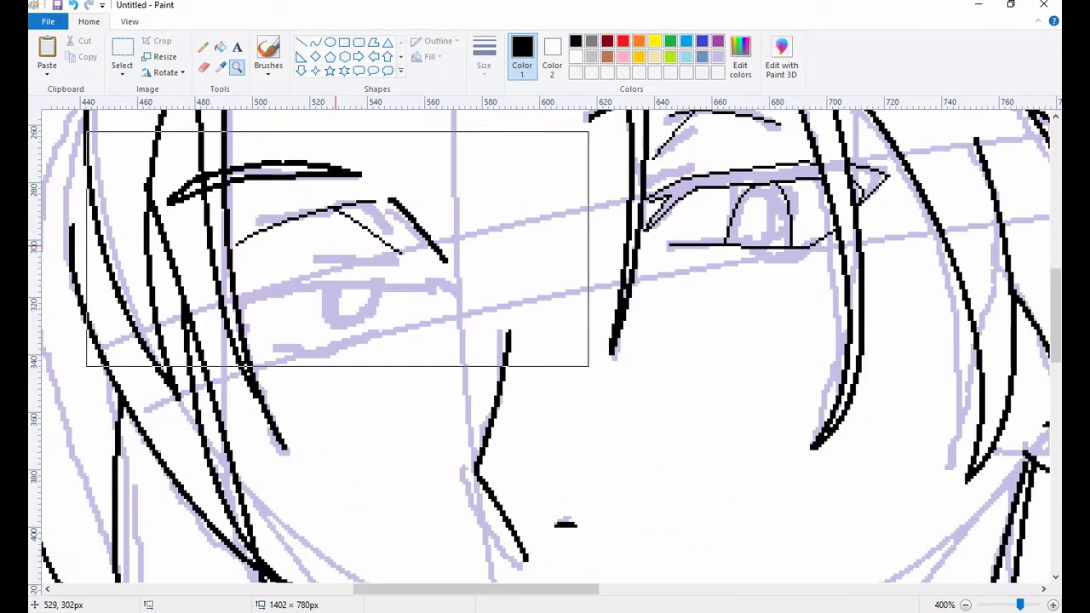
left_click_drag(756, 155, 656, 171)
Step: Draw the left eye's upper lash shape, corners and lower lid with thin black curves
left_click_drag(430, 277, 235, 282)
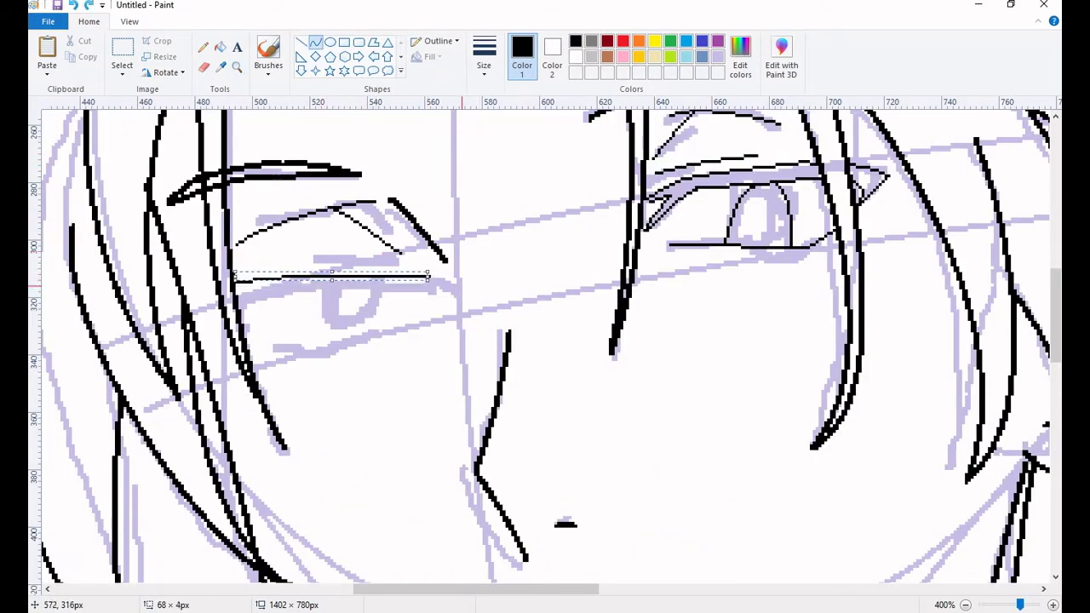
left_click_drag(431, 277, 411, 280)
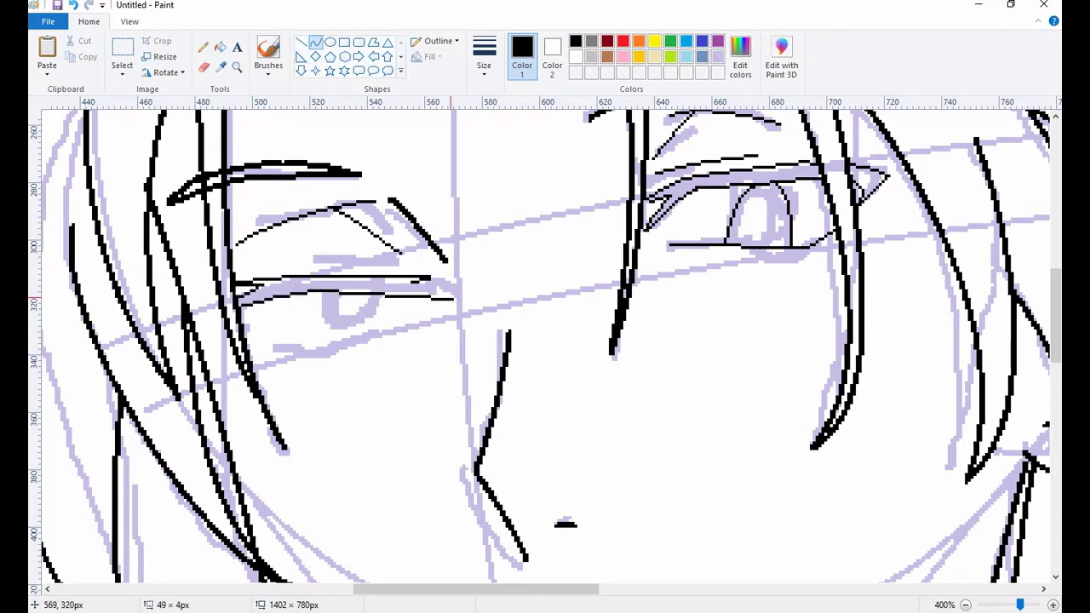
left_click_drag(454, 299, 426, 290)
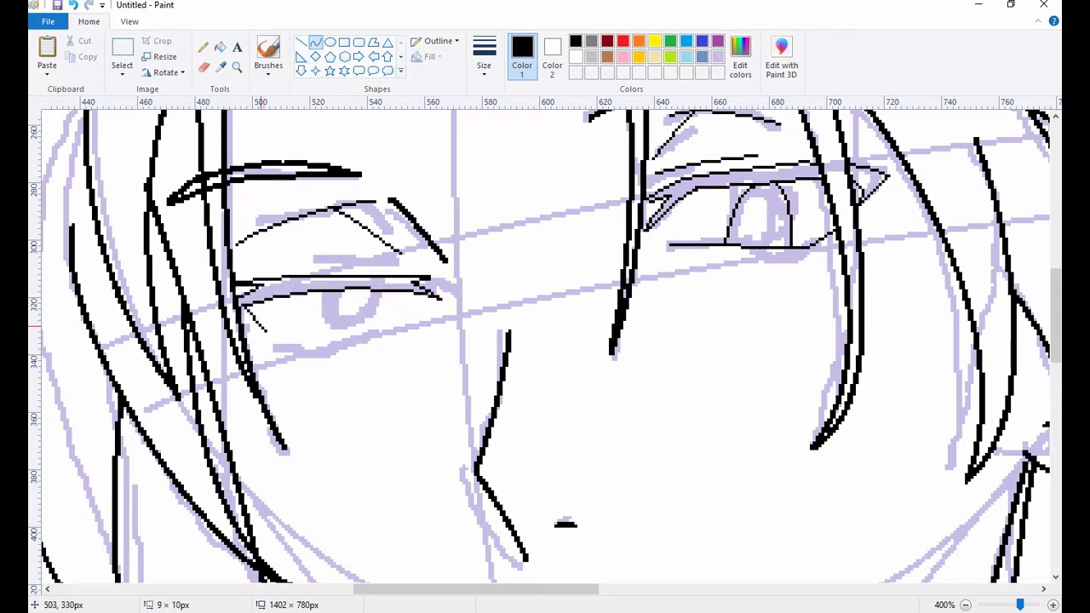
mouse_move(273, 338)
left_mouse_down()
mouse_move(319, 354)
mouse_move(400, 323)
mouse_move(400, 302)
mouse_move(310, 263)
left_mouse_up()
Step: Draw a jagged thin black hairline across the forehead between the parted bangs
key("ctrl+Page_Down")
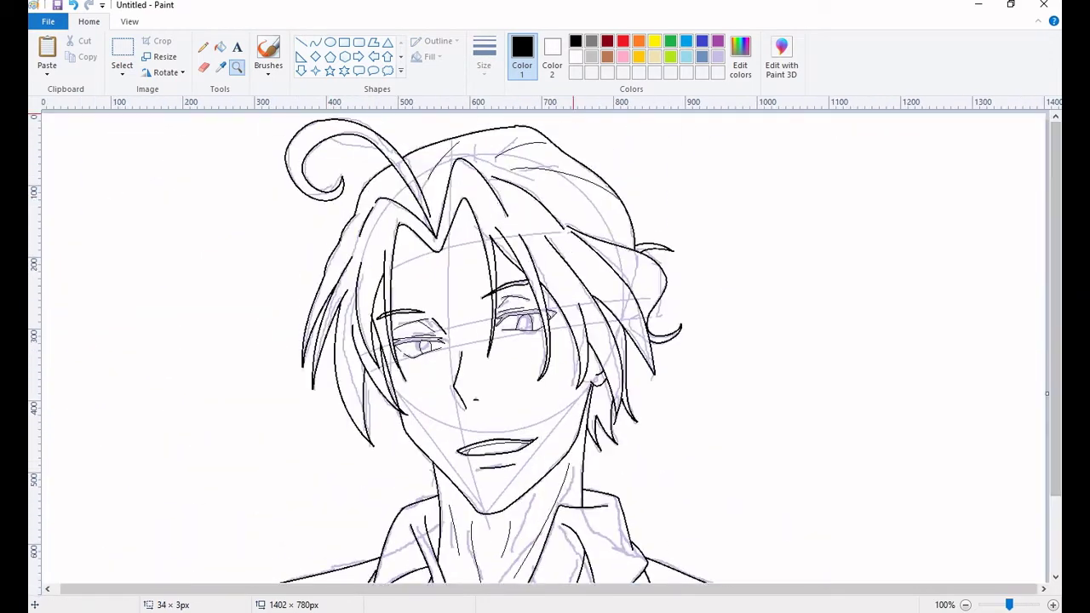
left_click(237, 67)
left_click(316, 42)
left_click(576, 41)
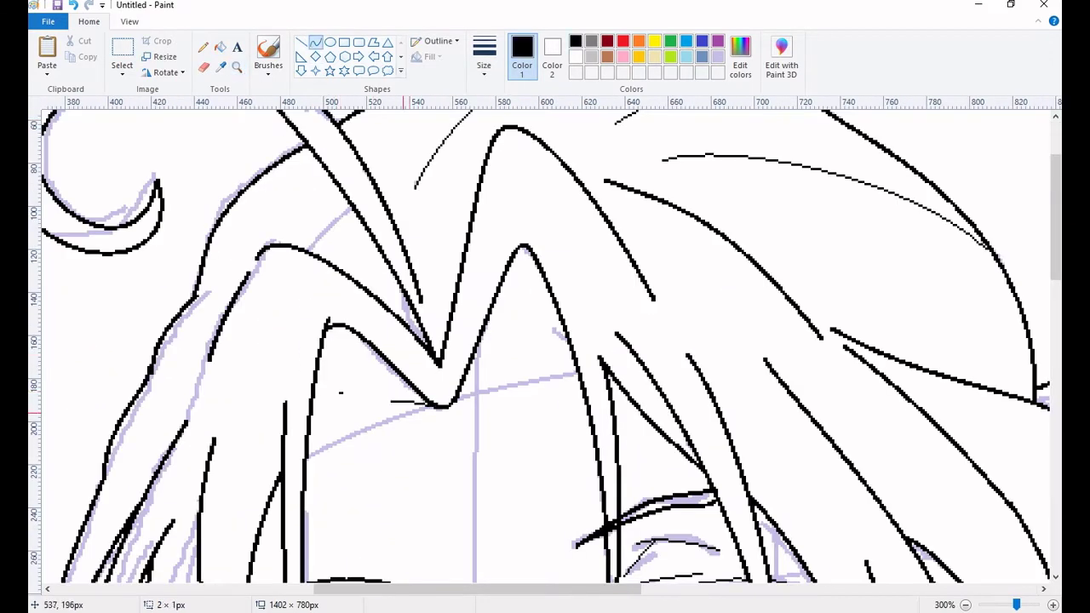
mouse_move(391, 401)
left_mouse_down()
mouse_move(414, 417)
mouse_move(339, 430)
left_mouse_up()
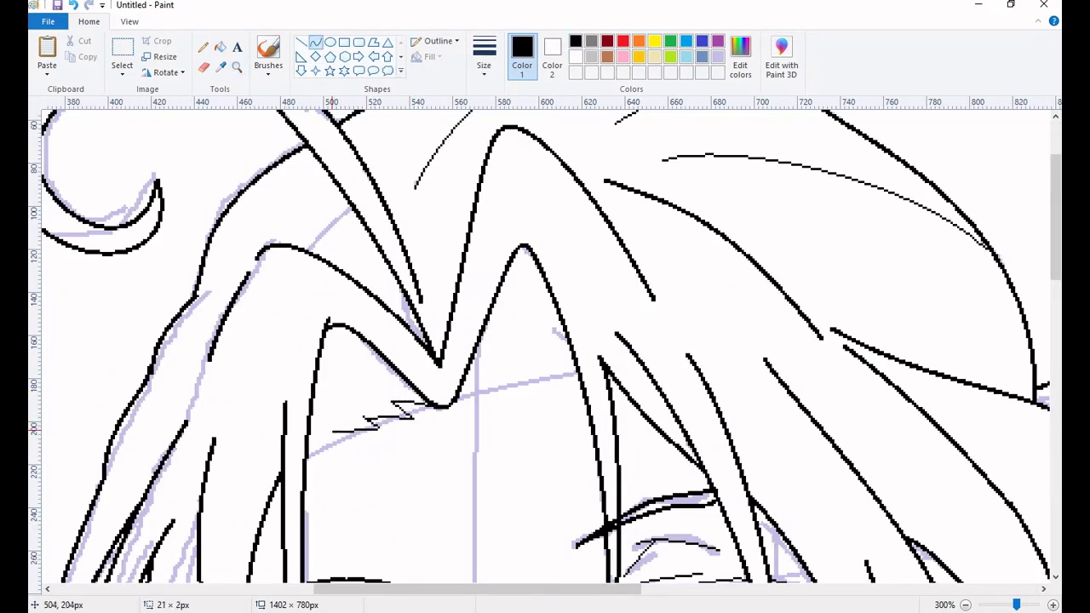
mouse_move(501, 380)
left_mouse_down()
mouse_move(489, 397)
mouse_move(574, 367)
left_mouse_up()
Step: Remove the leftover lavender sketch lines around the hair, face and clothing, keeping the black line art
key("ctrl+Page_Down")
key("ctrl+Page_Down")
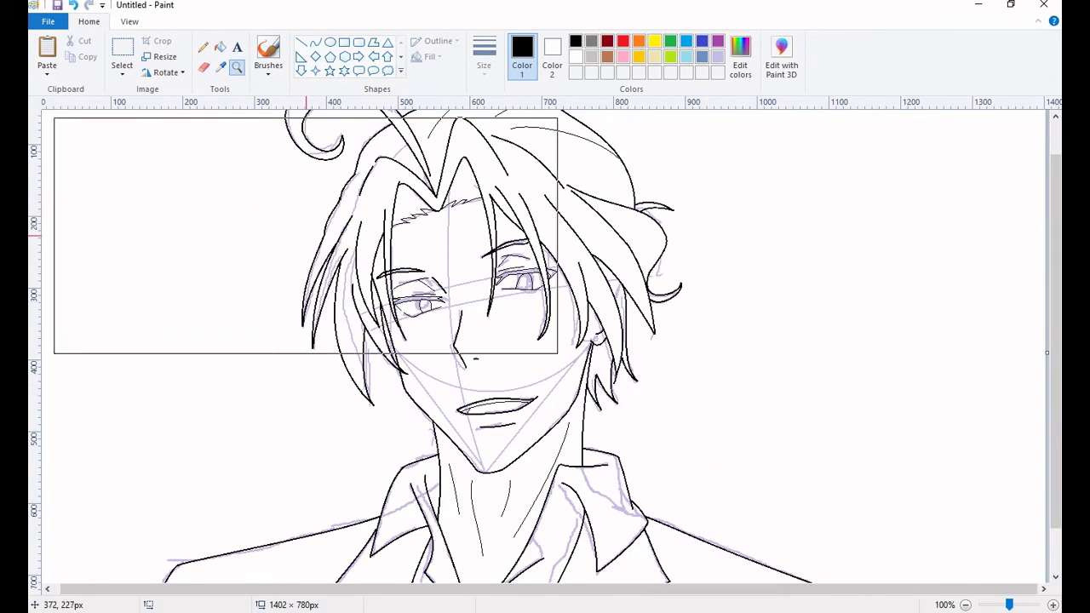
scroll(545, 341, "down", 2)
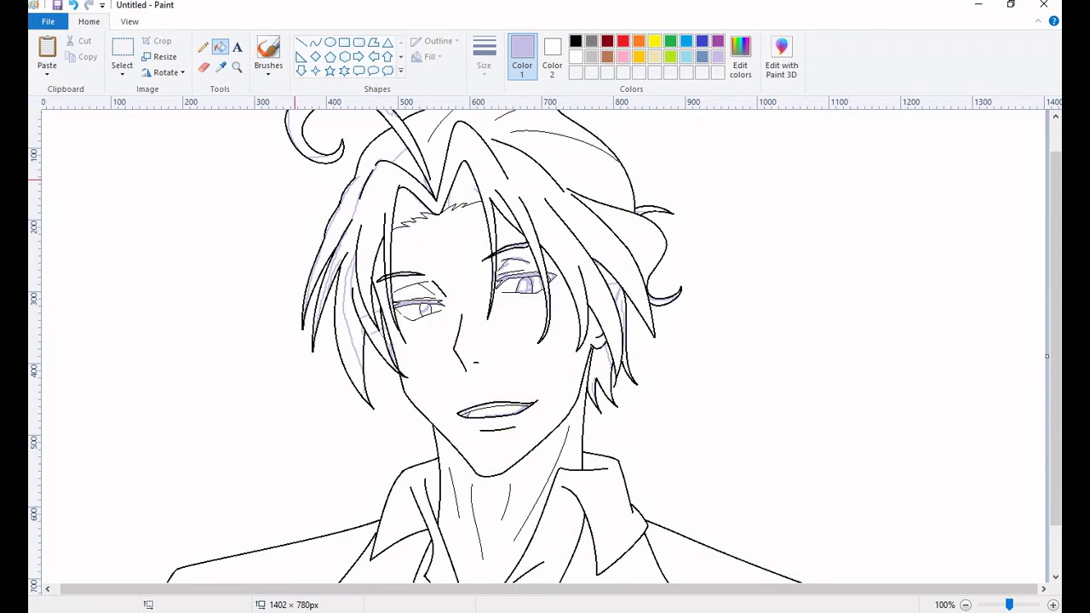
left_click(203, 68)
left_click_drag(337, 239, 311, 334)
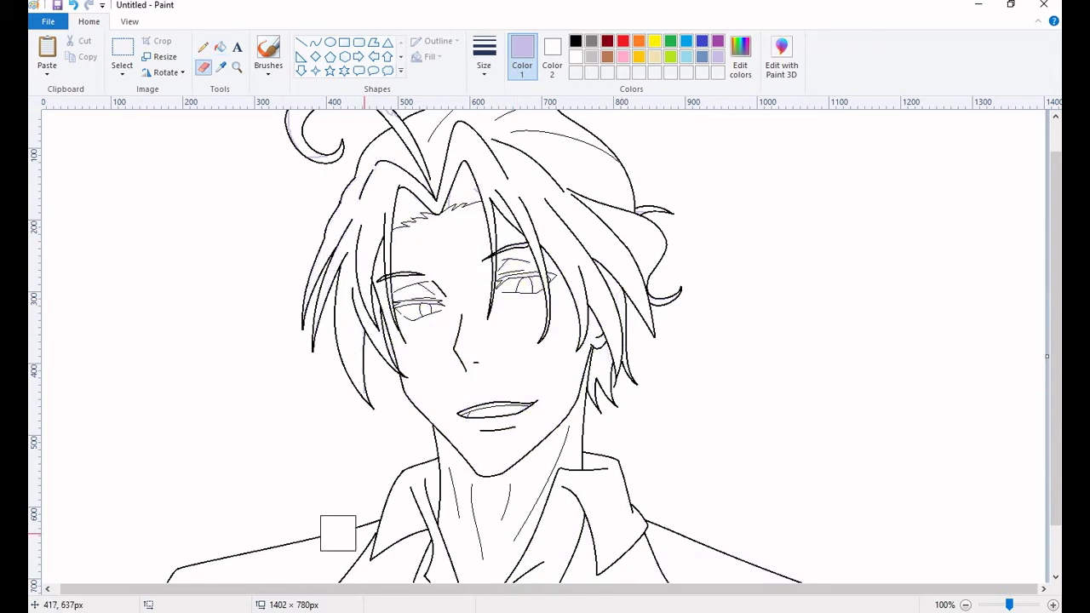
scroll(335, 530, "up", 1)
scroll(418, 165, "down", 2)
Step: Close the right edge of the shirt's neck opening with a short black curve and try a small fold line below it
key("ctrl+Page_Up")
left_click(316, 42)
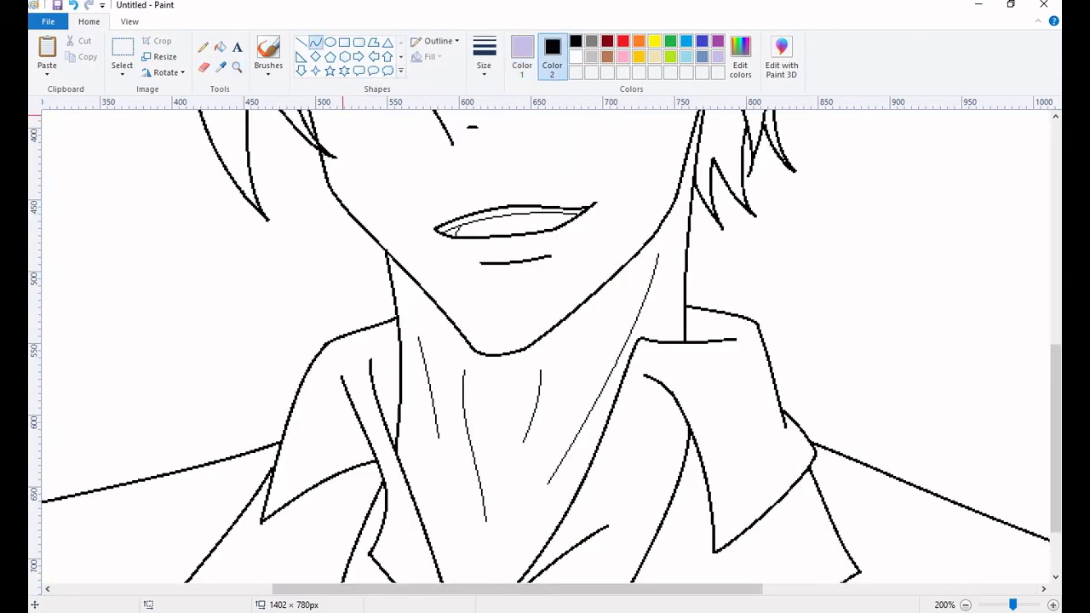
left_click(576, 41)
left_click_drag(604, 457, 607, 477)
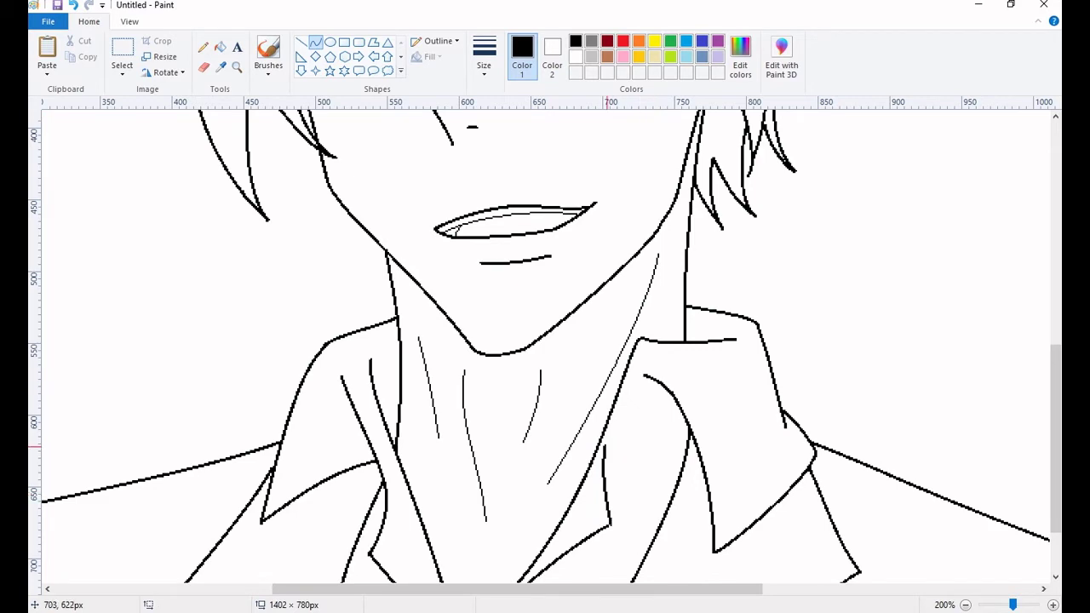
left_click(237, 67)
right_click(615, 451)
left_click(258, 329)
left_click(316, 41)
mouse_move(513, 445)
left_mouse_down()
mouse_move(555, 463)
mouse_move(557, 486)
left_mouse_up()
key("ctrl+z")
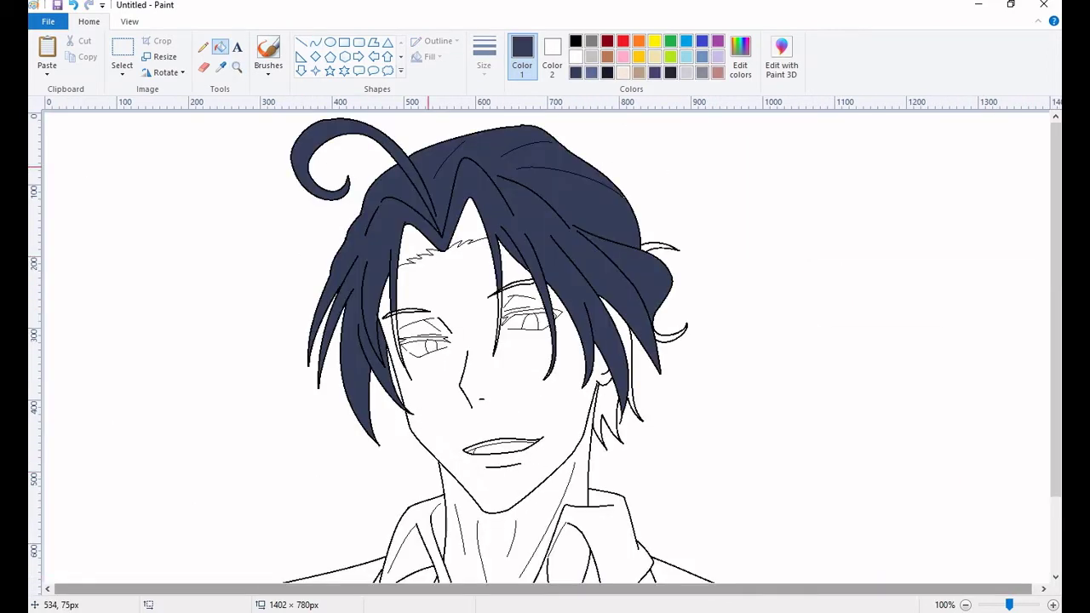
Step: Fill the back hair strands with navy and the shadowed hair above the forehead with a near-black navy
left_click(610, 400)
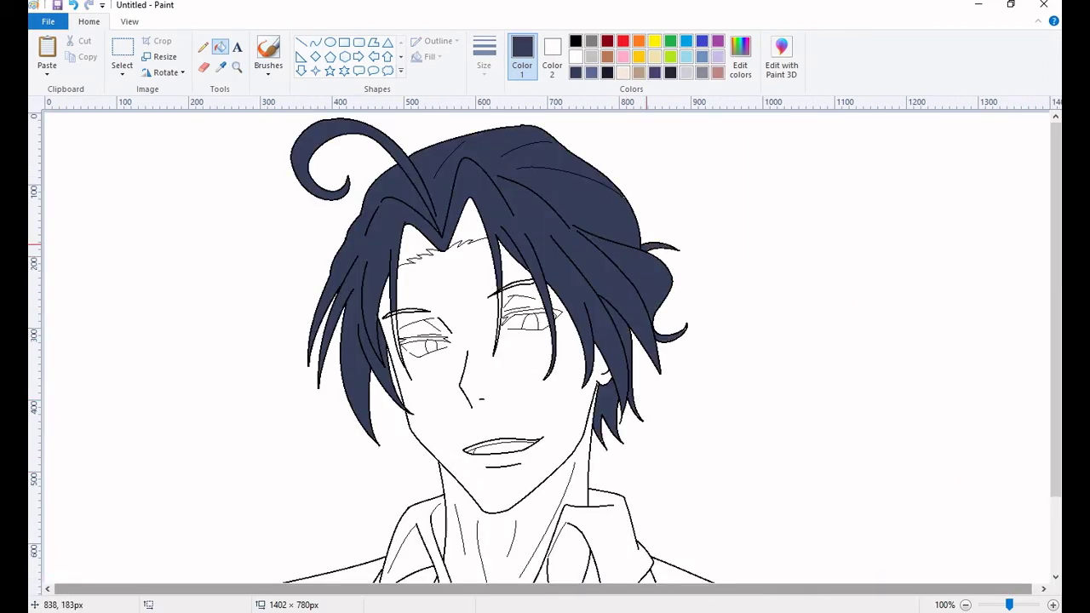
left_click(608, 73)
left_click(417, 245)
left_click(468, 223)
left_click(552, 59)
left_click(607, 73)
left_click(522, 60)
left_click(576, 57)
left_click(204, 66)
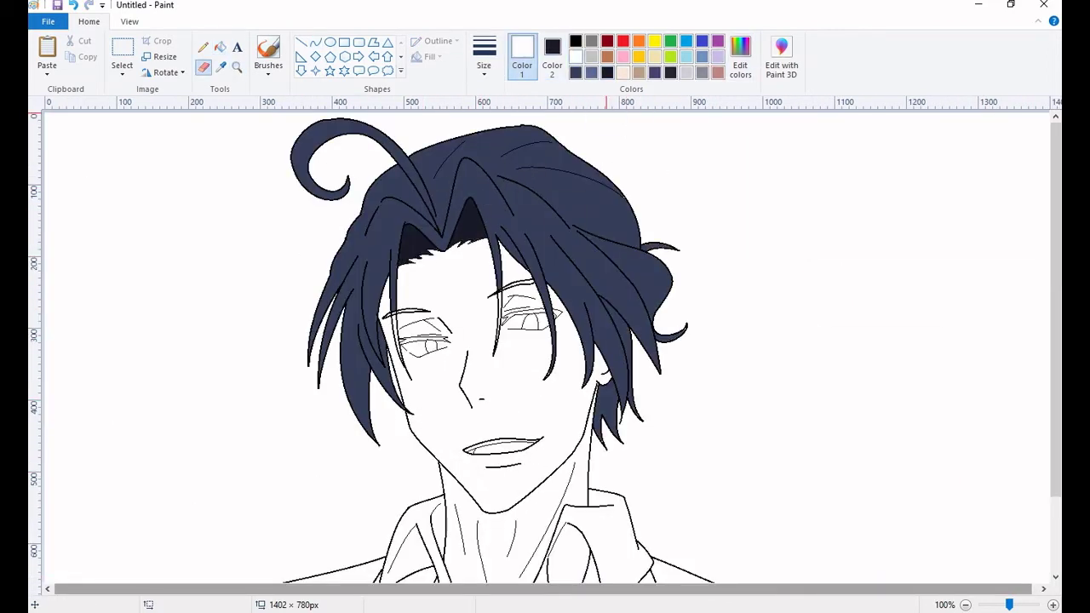
Step: Fill the face, eyelid area and neck with a pale peach skin colour
left_click(622, 72)
left_click(220, 47)
left_click(477, 400)
left_click(519, 298)
left_click(511, 527)
Step: Fill the shirt collar sections on both sides with light grey
scroll(545, 341, "down", 3)
left_click(417, 477)
left_click(613, 477)
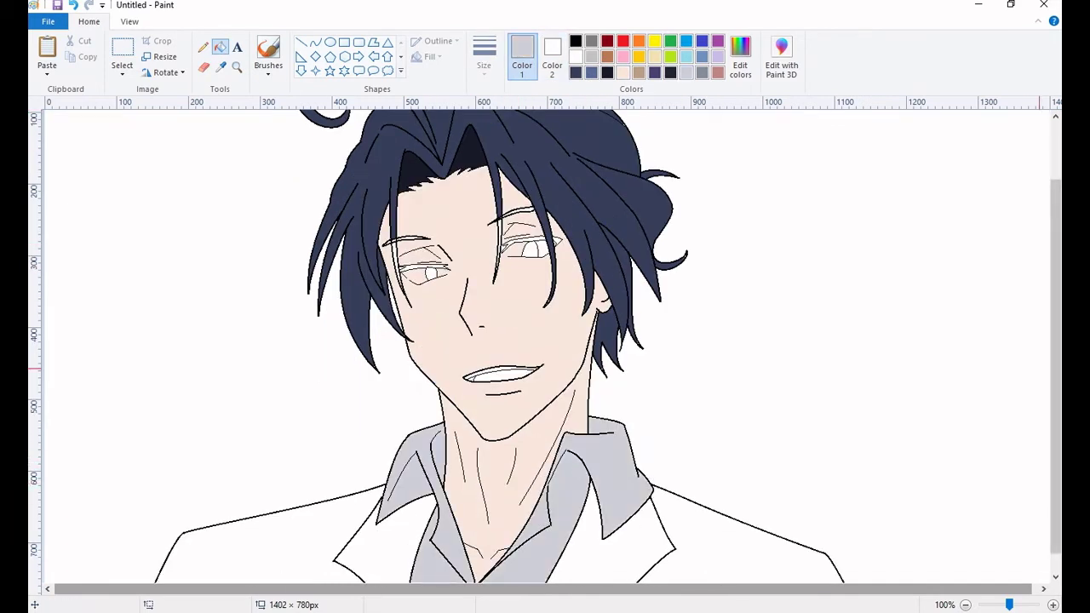
Step: Fill the jacket's shoulders and lapels with a very dark navy
scroll(545, 341, "down", 1)
left_click(671, 73)
left_click(256, 559)
key("ctrl+z")
left_click(203, 47)
left_click(220, 47)
left_click(750, 519)
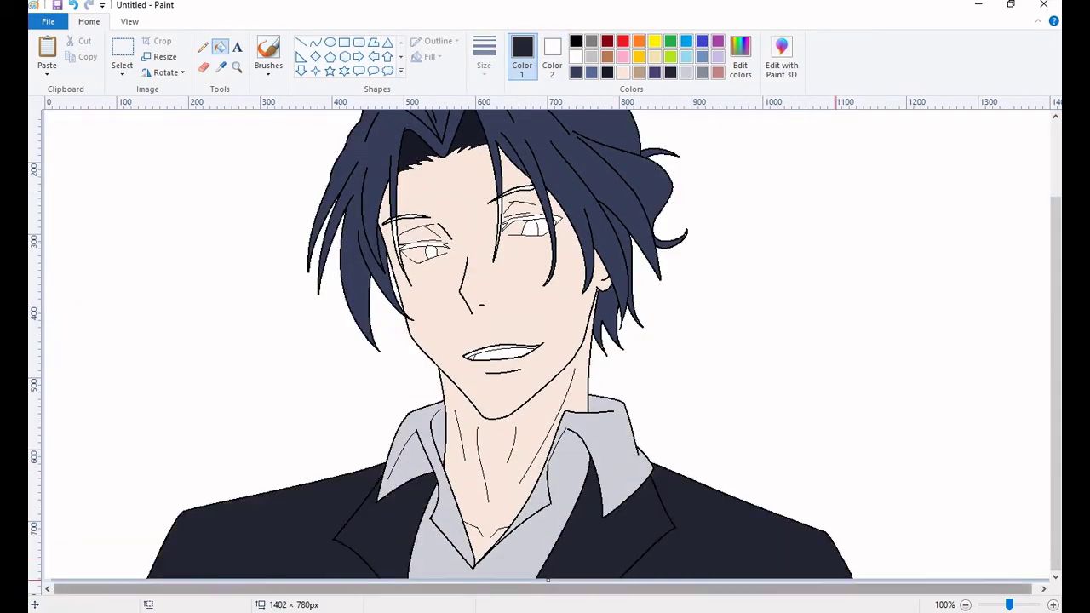
Step: Fill the irises of both eyes with dark purple
scroll(545, 341, "up", 2)
left_click(236, 66)
left_click(528, 256)
left_click(219, 47)
left_click(575, 72)
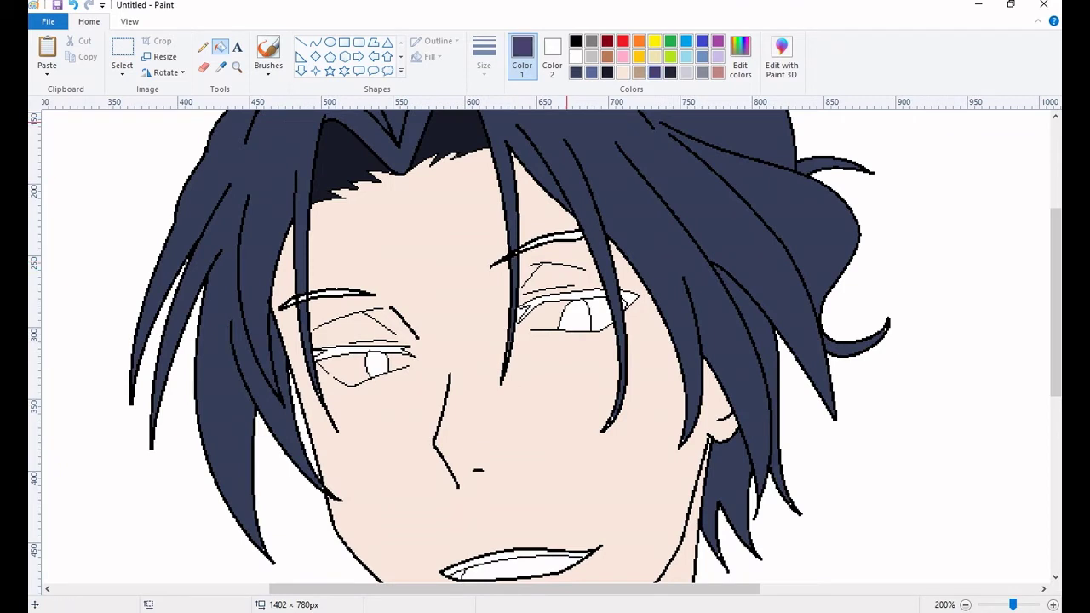
left_click(572, 317)
left_click(377, 364)
Step: Fill the upper lash lines and eyebrows of both eyes with near-black navy
left_click(366, 350)
left_click(562, 298)
left_click(630, 298)
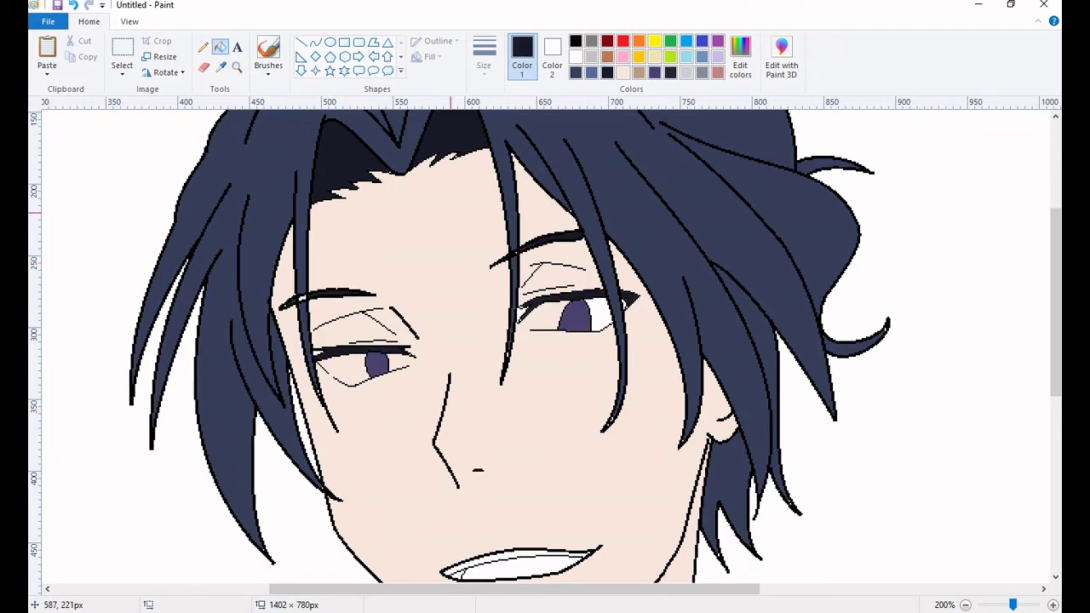
Step: Outline a curved tan shadow across the forehead beneath the hairline and fill it
left_click(607, 56)
left_click(315, 41)
left_click_drag(334, 284, 498, 205)
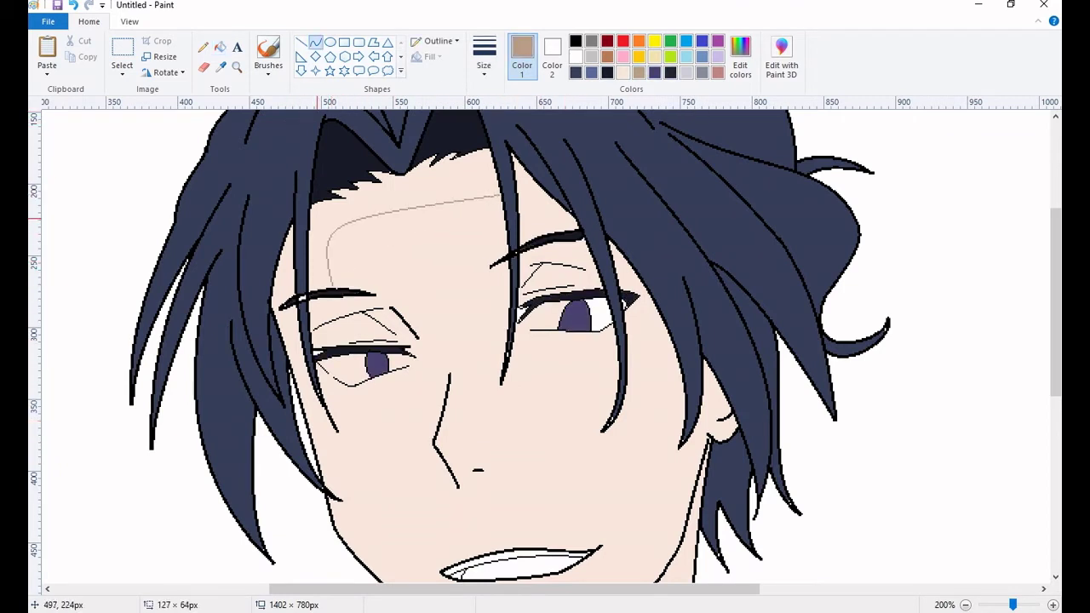
mouse_move(324, 228)
left_mouse_down()
mouse_move(364, 262)
mouse_move(324, 281)
mouse_move(400, 183)
mouse_move(503, 220)
left_mouse_up()
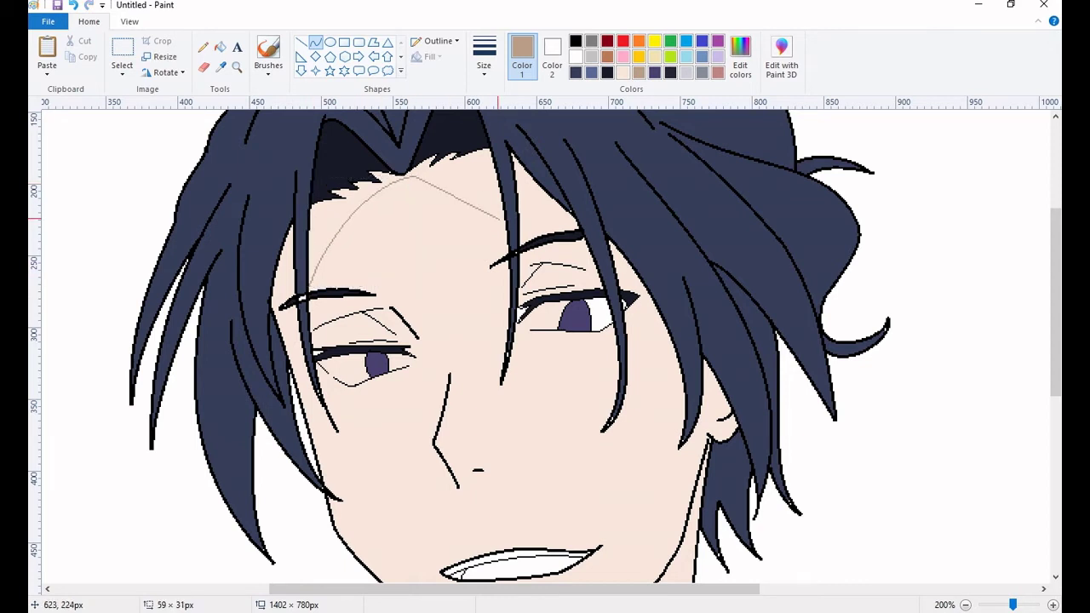
left_click(221, 47)
left_click(400, 175)
Step: Draw tan curves outlining the shadows beside the right-hand hair strands, down the cheek and along the jaw
left_click(315, 42)
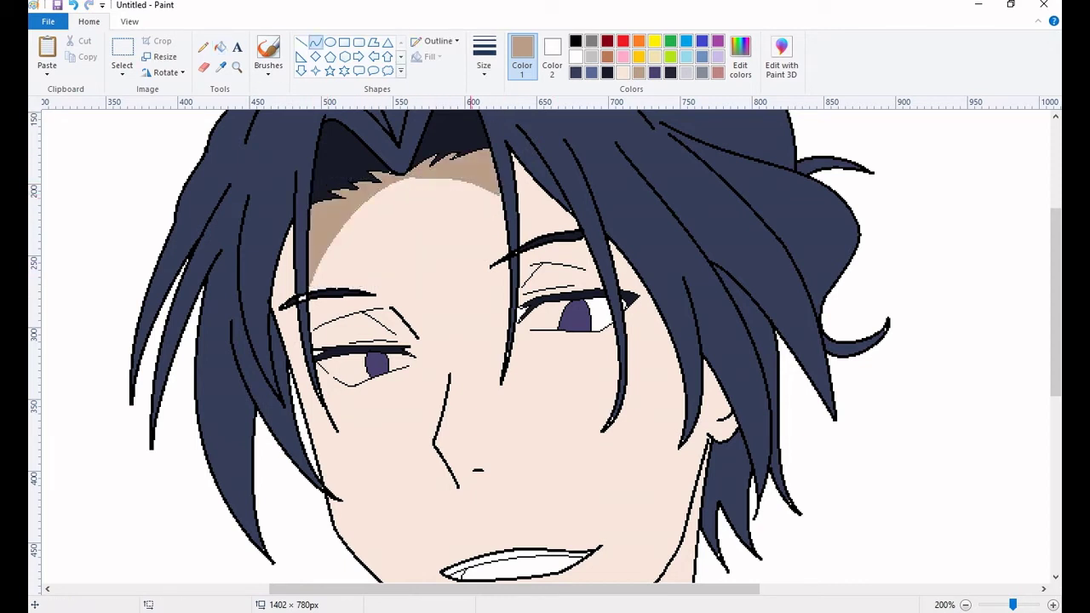
left_click(528, 223)
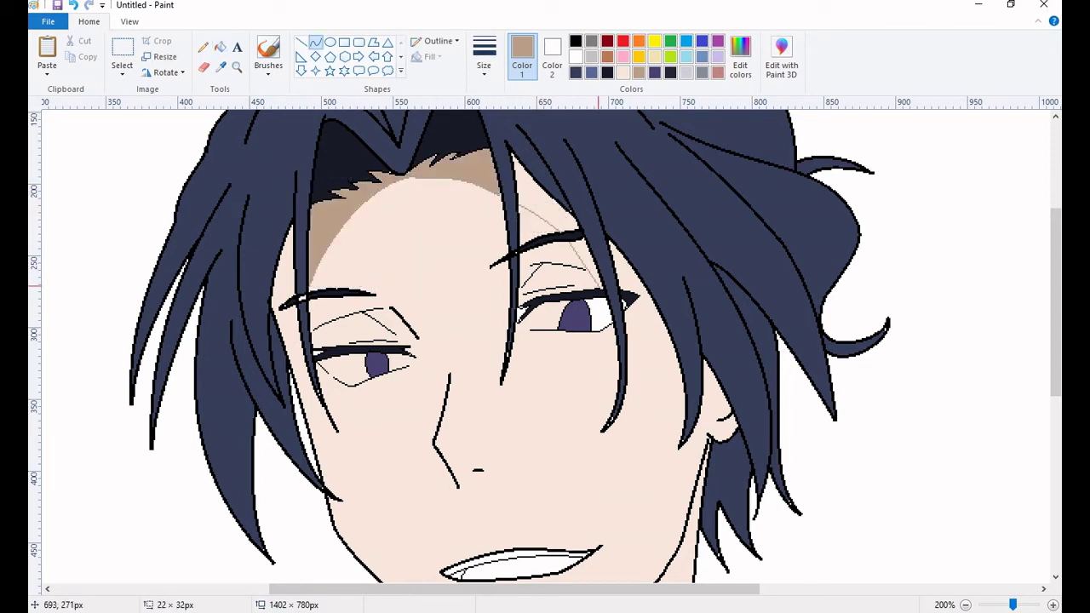
left_click_drag(616, 442, 630, 336)
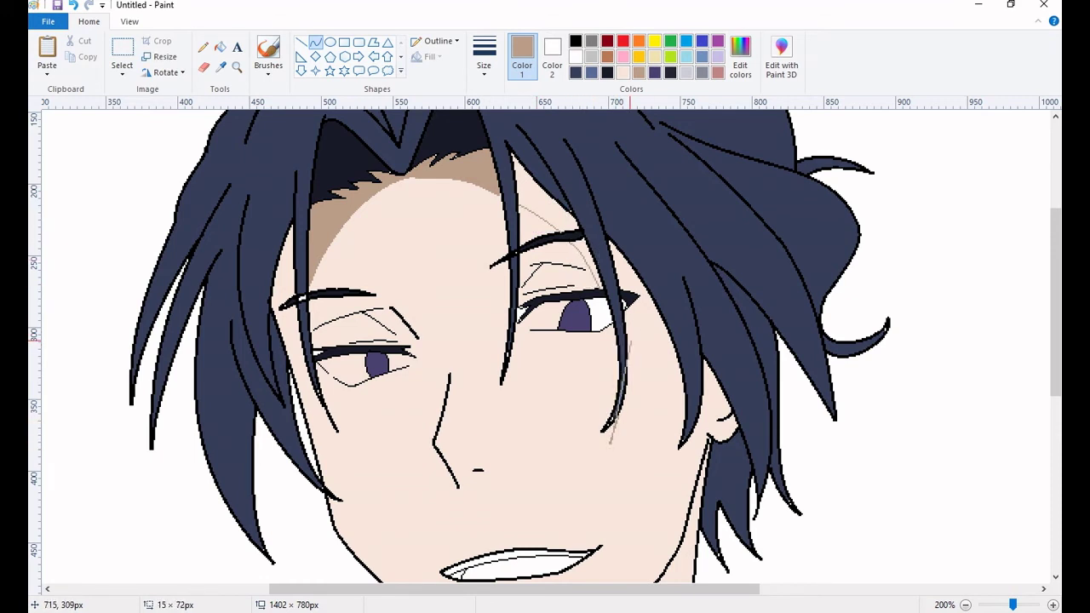
left_click_drag(629, 377, 681, 443)
left_click_drag(672, 400, 698, 347)
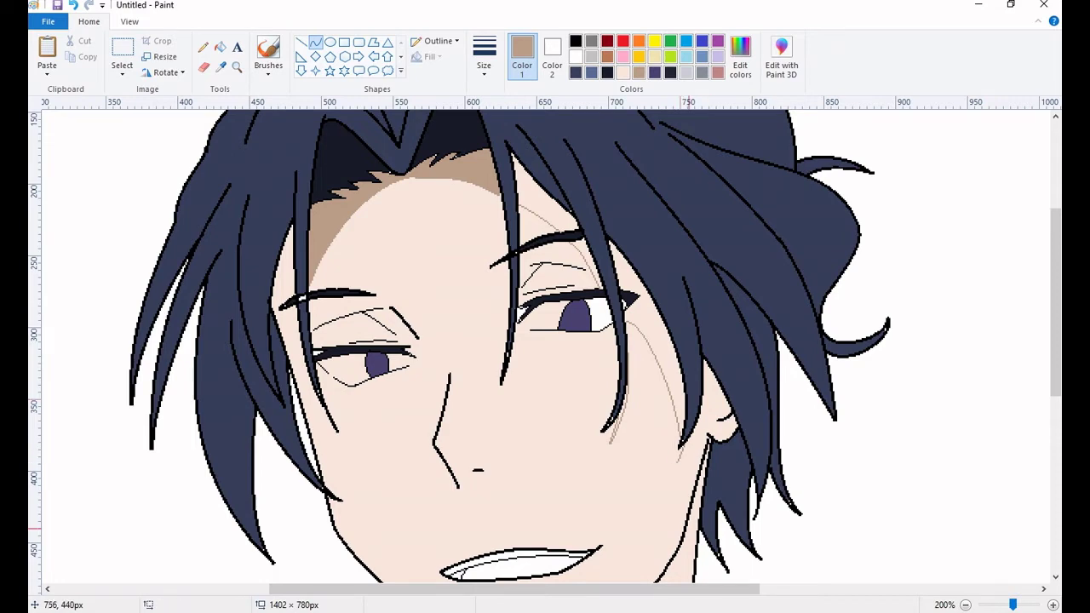
scroll(726, 440, "down", 3)
left_click_drag(677, 391, 624, 464)
Step: Outline the shadow beneath the chin and along the neck with tan curves, and fill the neck and right-hand face shadows
scroll(775, 440, "down", 5)
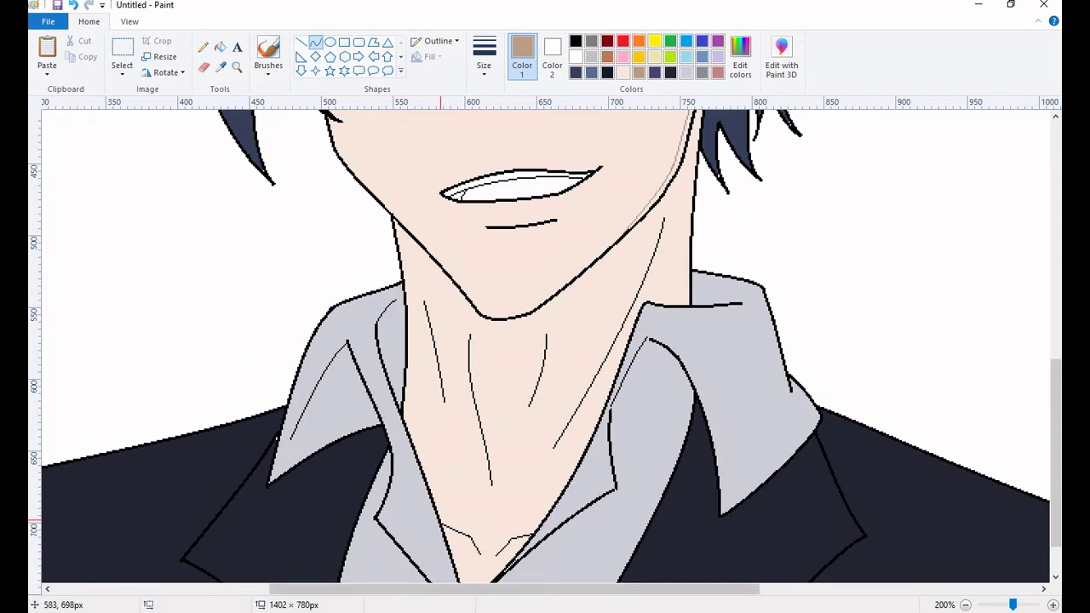
left_click_drag(443, 396, 405, 304)
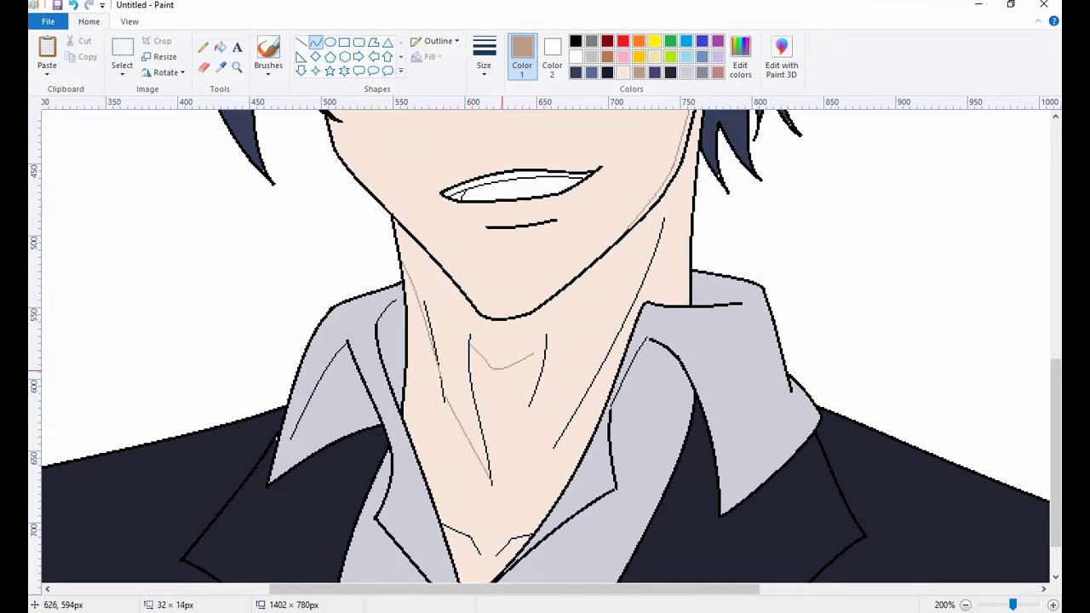
left_click_drag(617, 273, 663, 199)
scroll(463, 484, "down", 1)
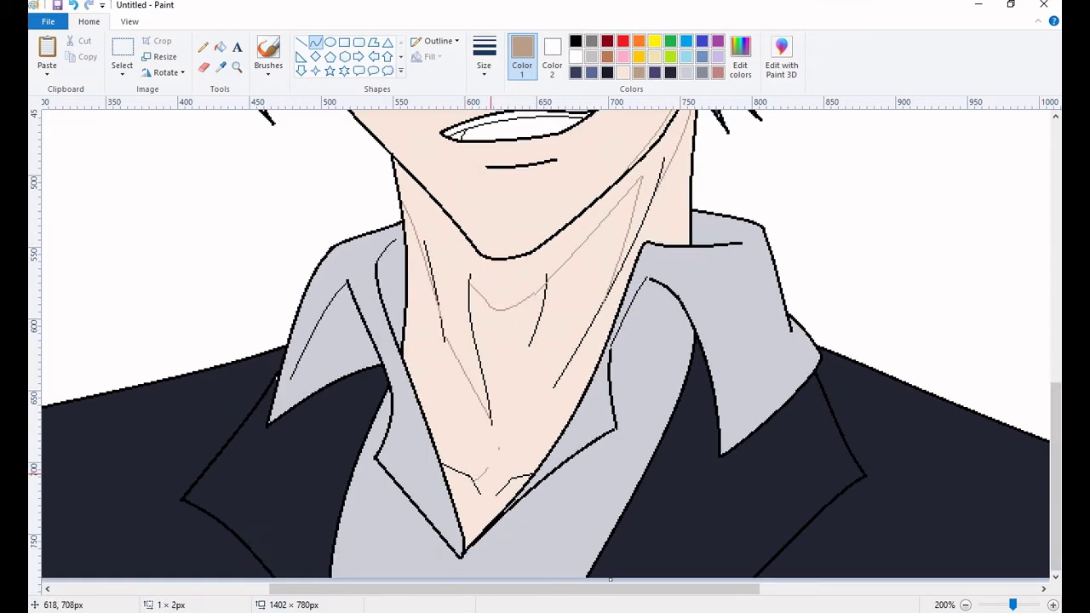
left_click(220, 46)
left_click(511, 281)
scroll(668, 191, "up", 4)
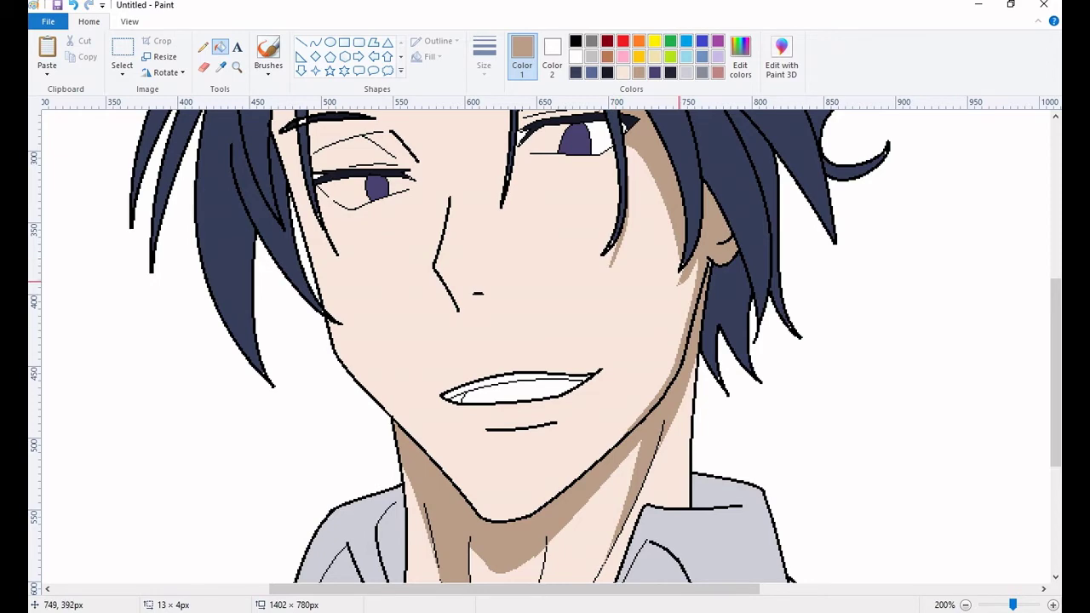
Step: Outline a tan shadow on the left-hand cheek beside the hanging hair strands and fill it
scroll(679, 281, "up", 4)
left_click(315, 42)
left_click_drag(329, 475, 311, 452)
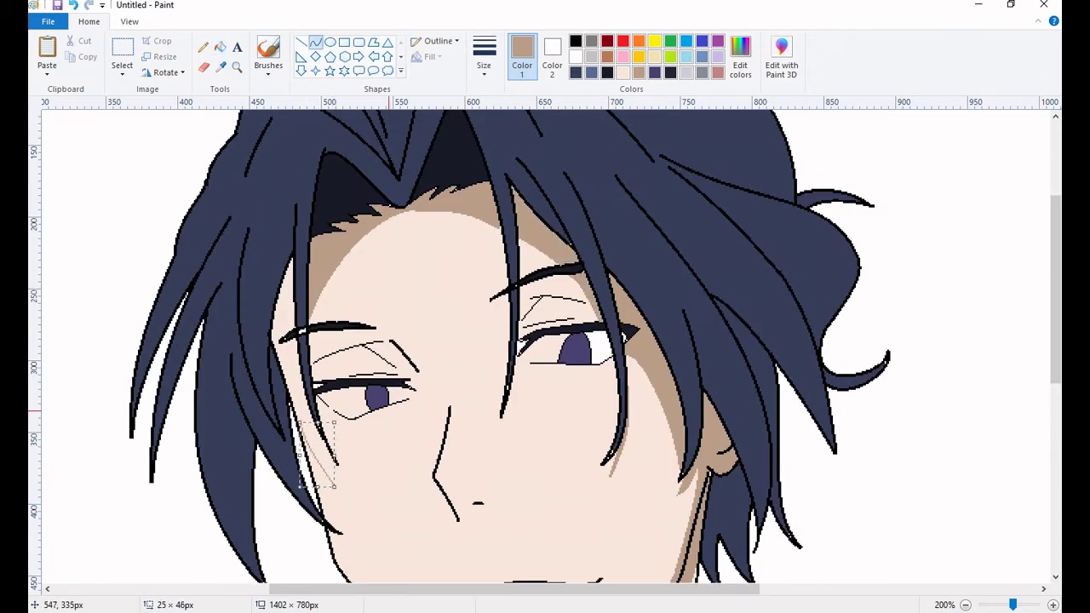
left_click(220, 46)
left_click(308, 457)
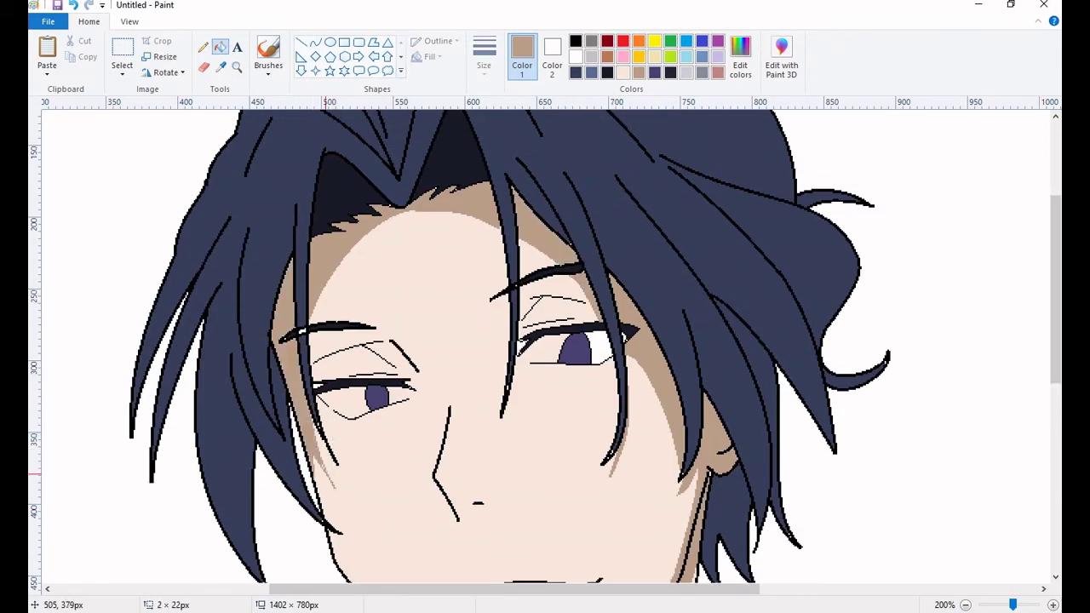
Step: Draw thin slate-blue curves outlining highlights along the long left-hand hair strands
scroll(523, 316, "down", 1)
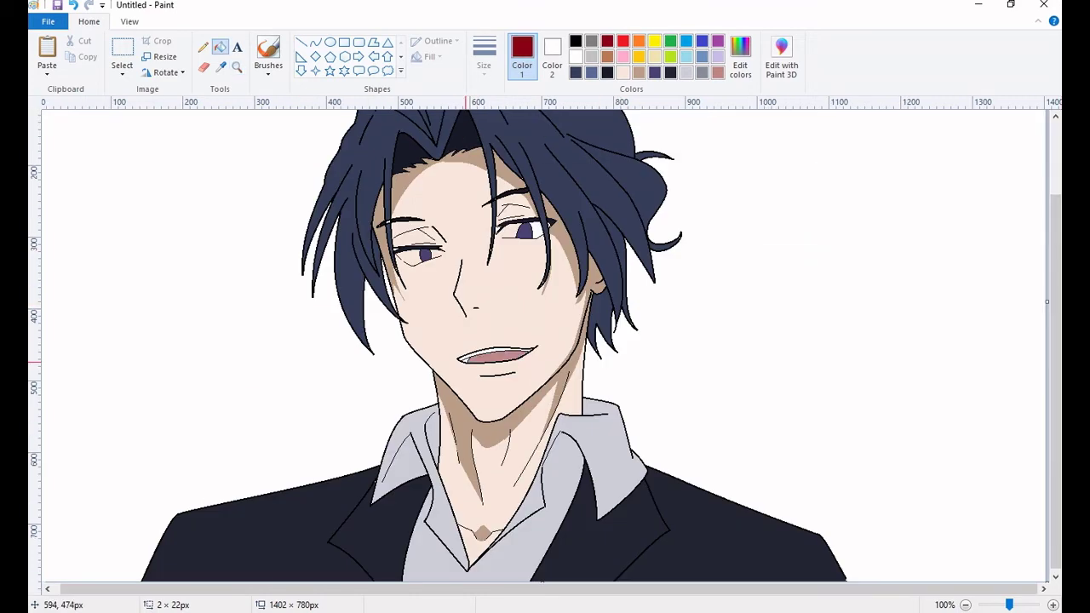
scroll(657, 205, "up", 3)
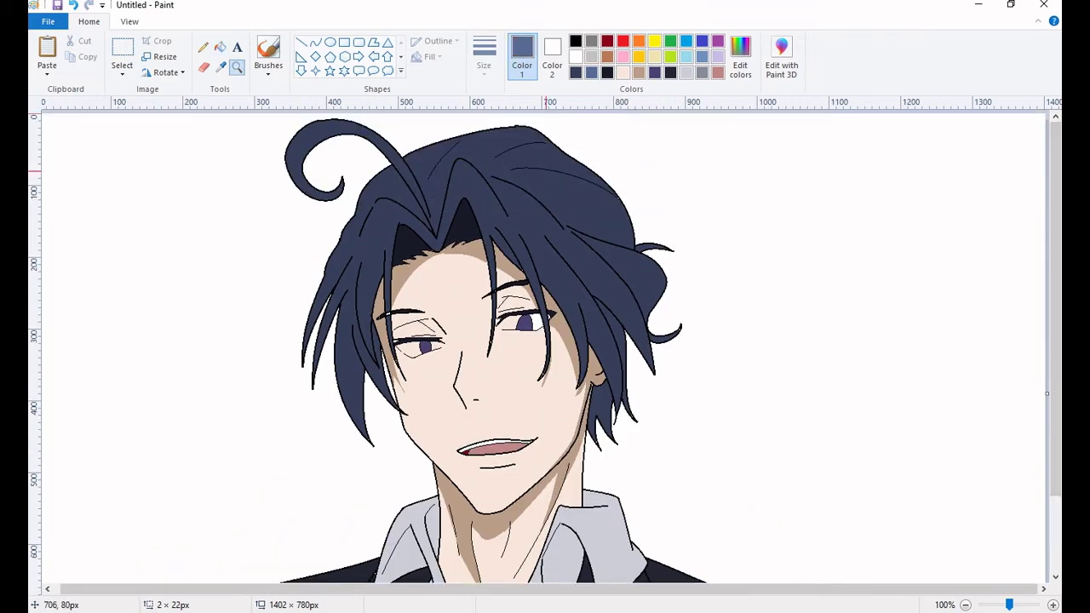
scroll(329, 210, "up", 1)
left_click(315, 42)
left_click_drag(345, 335, 319, 535)
scroll(319, 535, "down", 1)
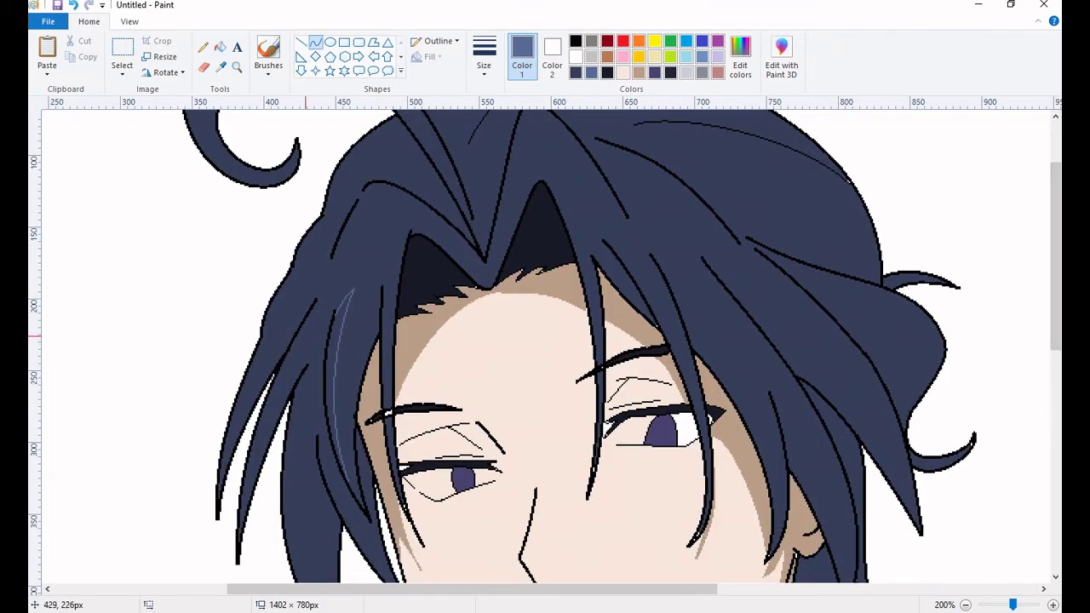
left_click_drag(317, 306, 248, 463)
scroll(309, 326, "down", 1)
left_click_drag(318, 332, 282, 483)
left_click_drag(278, 300, 225, 454)
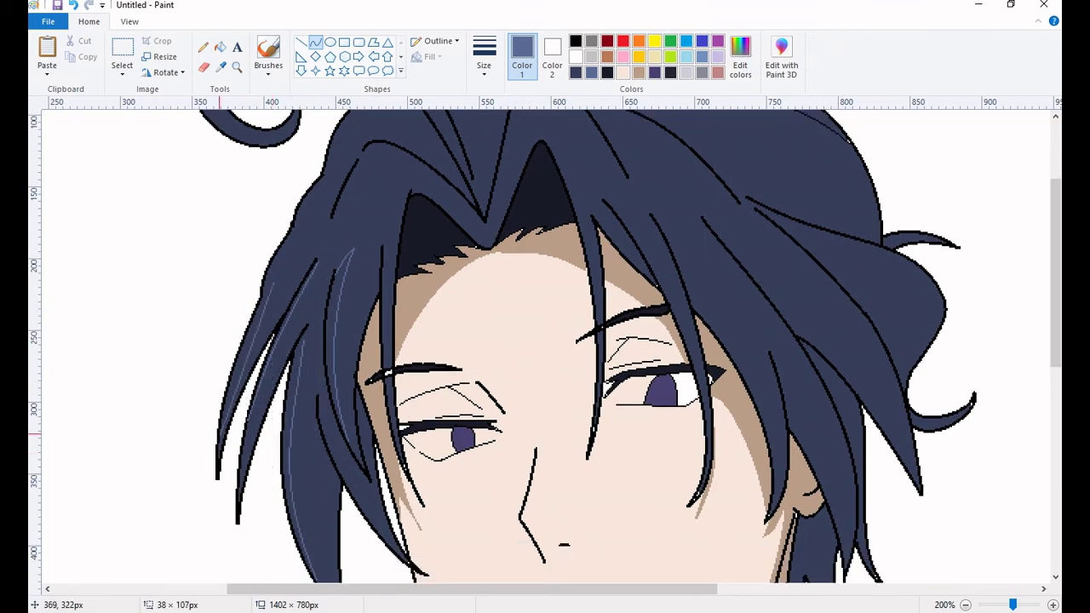
Step: Outline slate-blue highlights along the left-hand outer edge of the hair and on the curled strand, and fill them
left_click_drag(299, 283, 270, 230)
scroll(324, 255, "up", 1)
left_click_drag(329, 303, 358, 242)
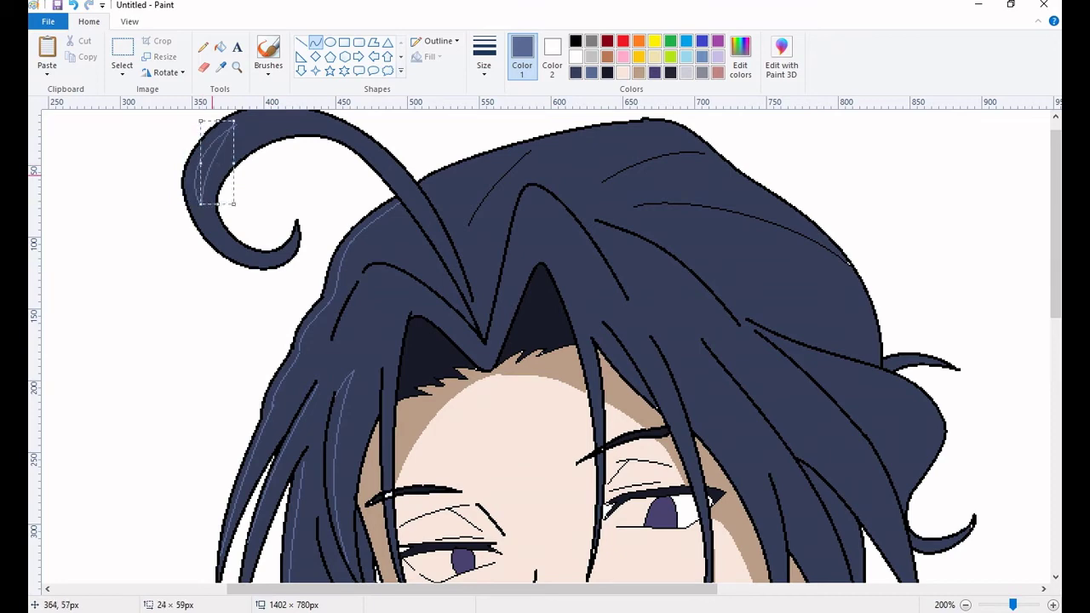
left_click(220, 47)
left_click(350, 249)
Step: Undo the stray fill, fill the highlights on the left-hand hair strands with slate blue, and undo the fill that recoloured the outlines
key("ctrl+z")
left_click(202, 47)
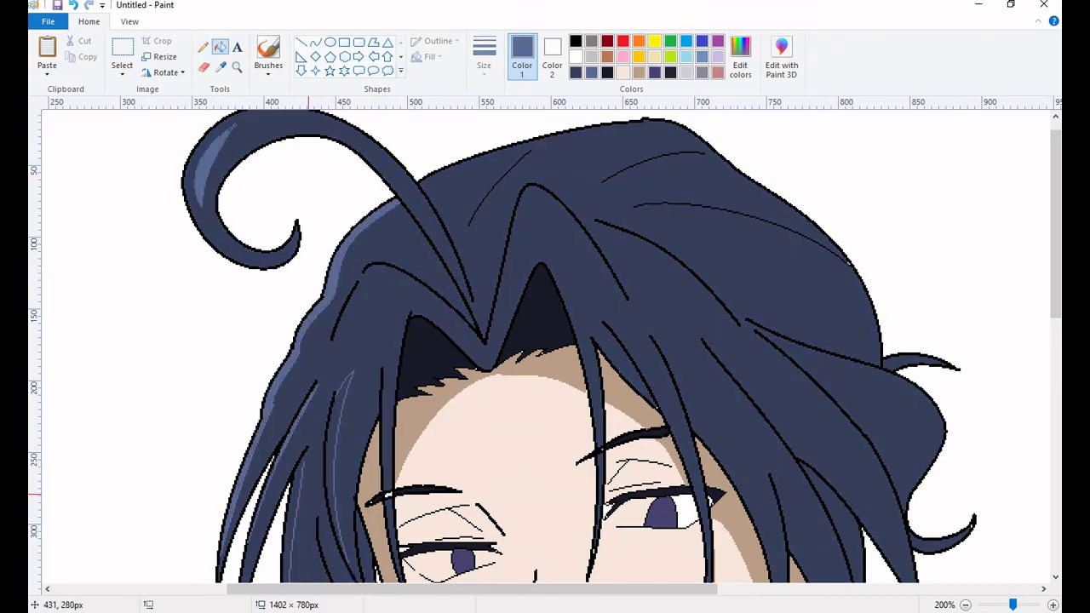
scroll(290, 313, "down", 1)
left_click(219, 47)
scroll(274, 359, "up", 3)
left_click(274, 360)
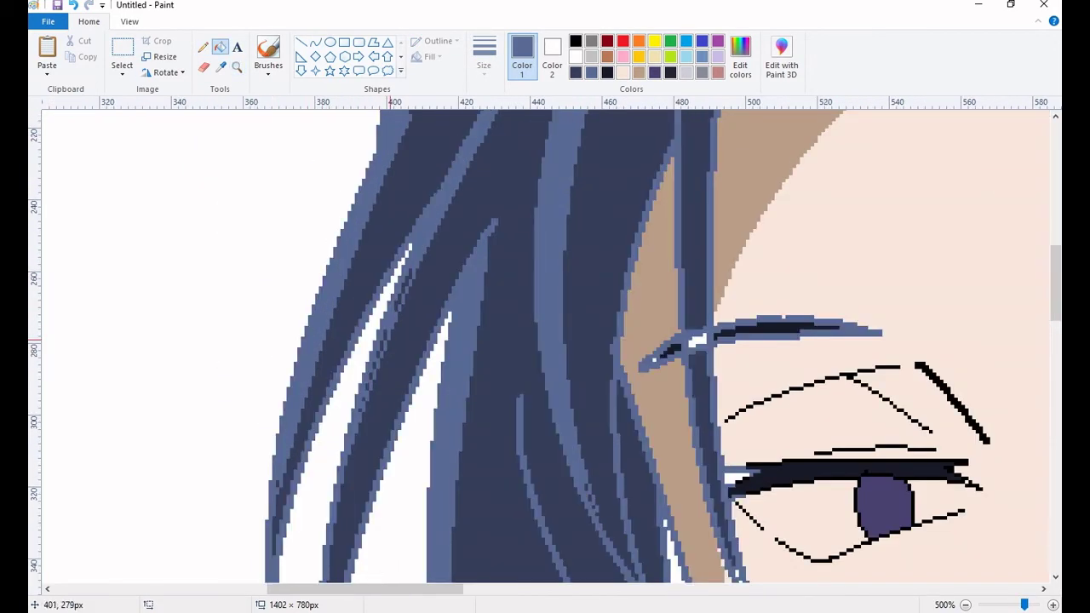
key("ctrl+z")
right_click(509, 172)
left_click(220, 67)
left_click(702, 400)
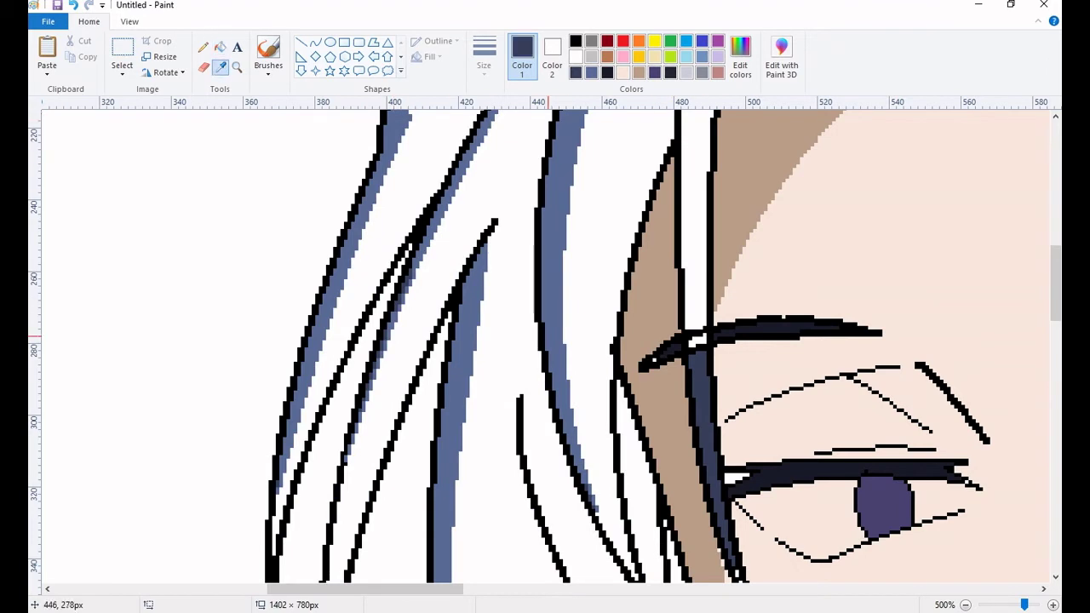
key("ctrl+z")
Step: Draw slate-blue curves outlining highlights under the two front hair peaks and the long curve beside them
left_click(237, 66)
right_click(545, 341)
scroll(545, 341, "up", 2)
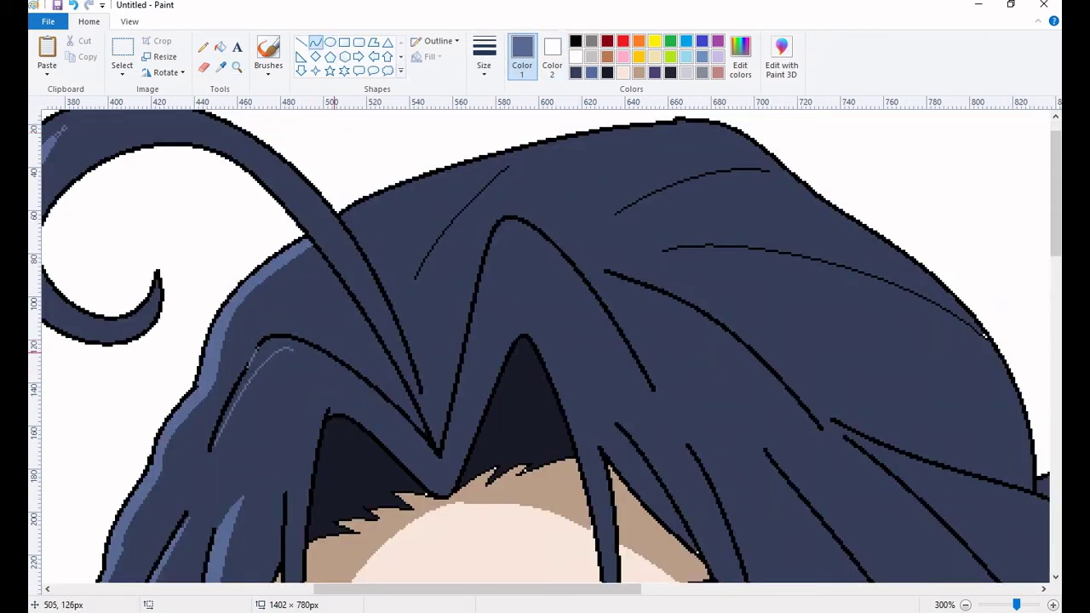
left_click_drag(290, 347, 414, 430)
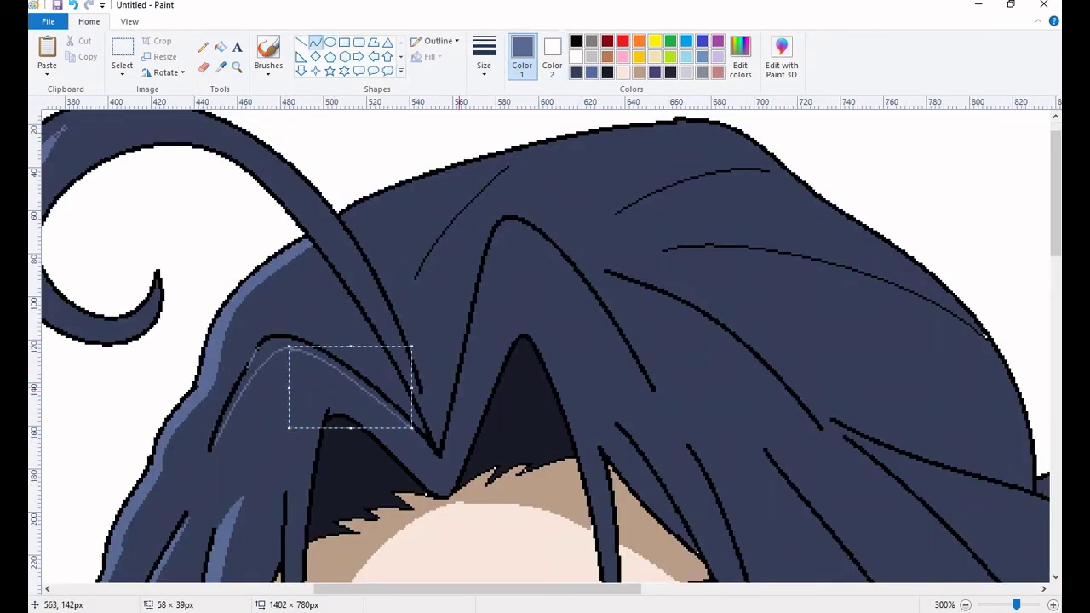
left_click_drag(467, 388, 515, 233)
left_click_drag(515, 233, 623, 349)
left_click_drag(824, 432, 608, 271)
Step: Fill the highlights under both front hair peaks and the adjoining long curve with slate blue
left_click(220, 46)
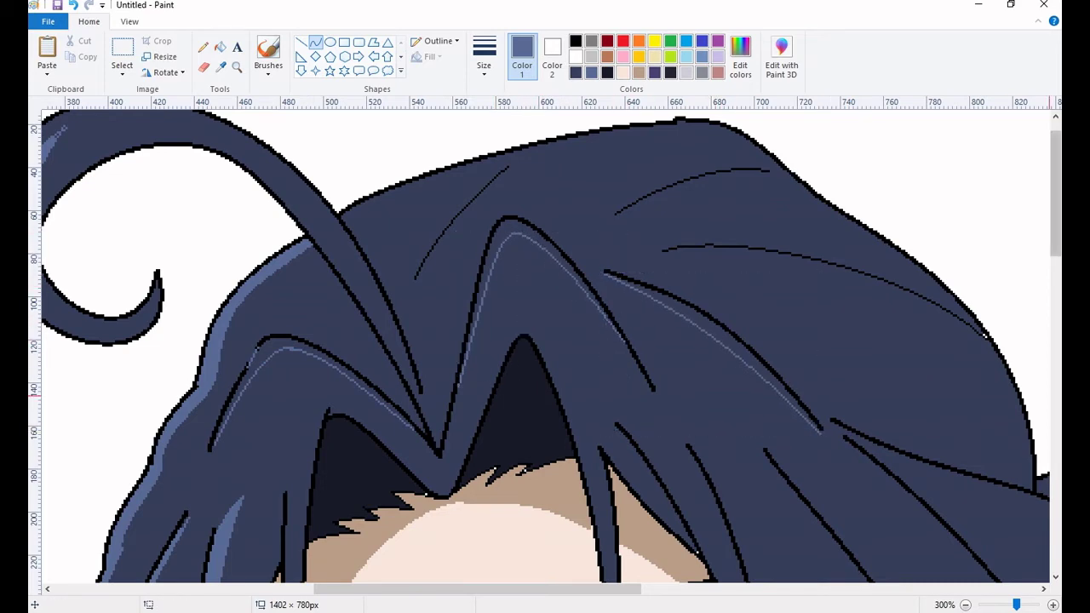
left_click(533, 247)
left_click(290, 350)
left_click(626, 281)
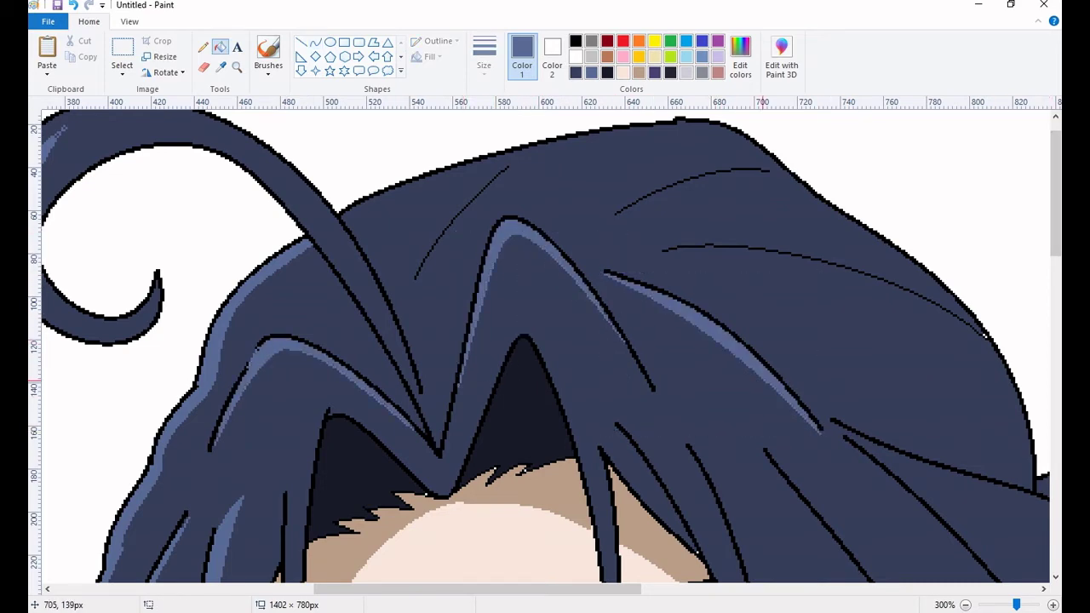
Step: Add a slate-blue highlight along the narrow strand hanging over the right-hand eye
scroll(773, 385, "down", 3)
left_click(315, 41)
scroll(545, 341, "down", 1)
left_click_drag(686, 223, 753, 424)
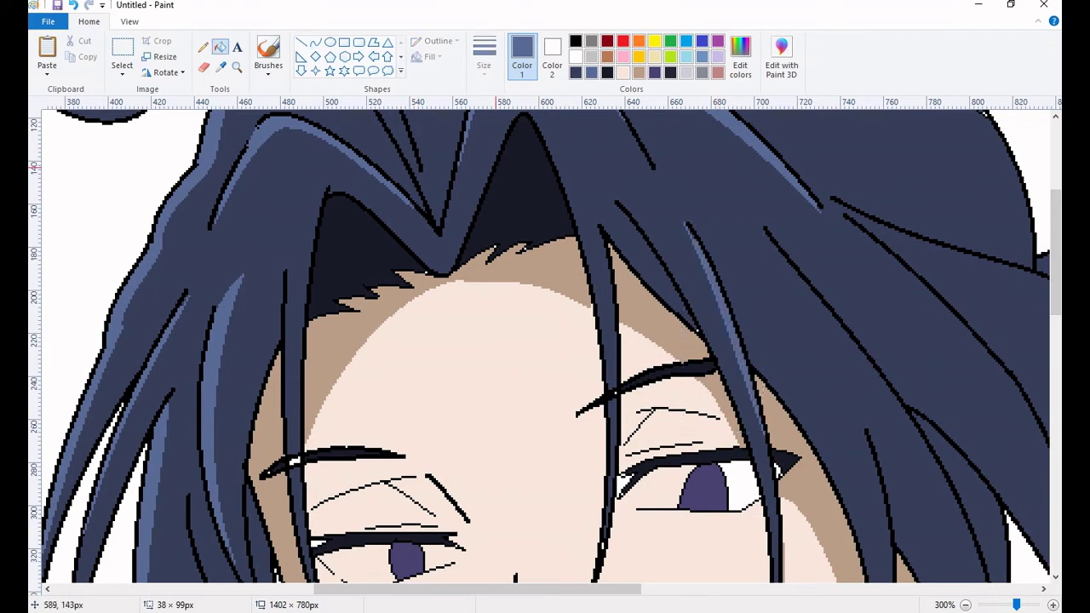
Step: Outline a jagged slate-blue highlight running down the wide hair section above the right-hand eye and fill it
left_click(315, 42)
left_click_drag(673, 178, 812, 366)
mouse_move(742, 272)
left_mouse_down()
mouse_move(766, 247)
mouse_move(808, 313)
left_mouse_up()
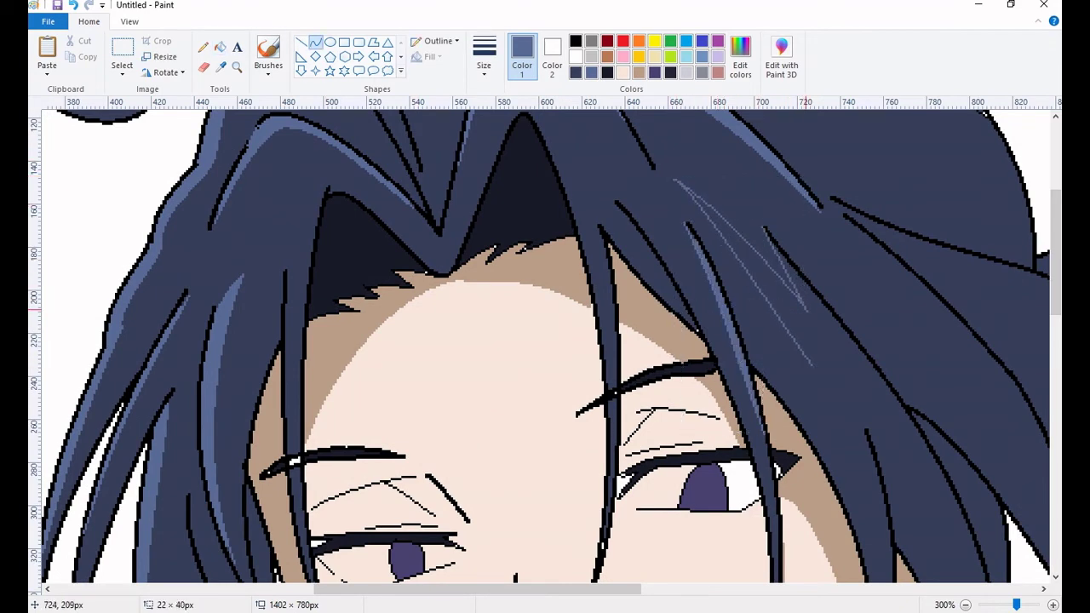
left_click_drag(823, 372, 813, 362)
scroll(813, 362, "down", 1)
left_click_drag(843, 197, 935, 356)
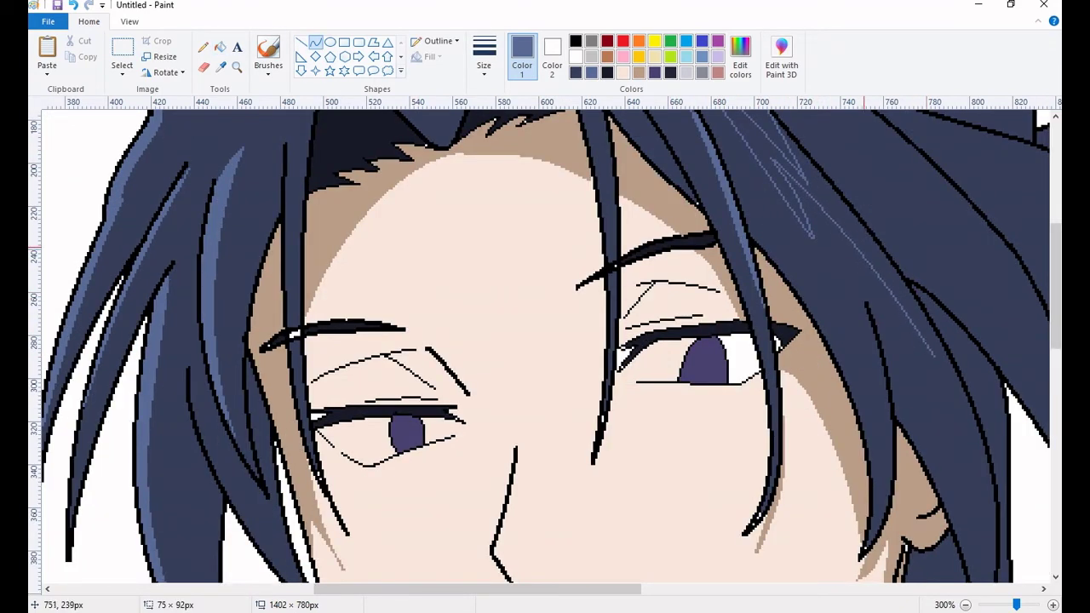
left_click_drag(885, 289, 912, 302)
scroll(913, 298, "up", 4)
left_click(202, 47)
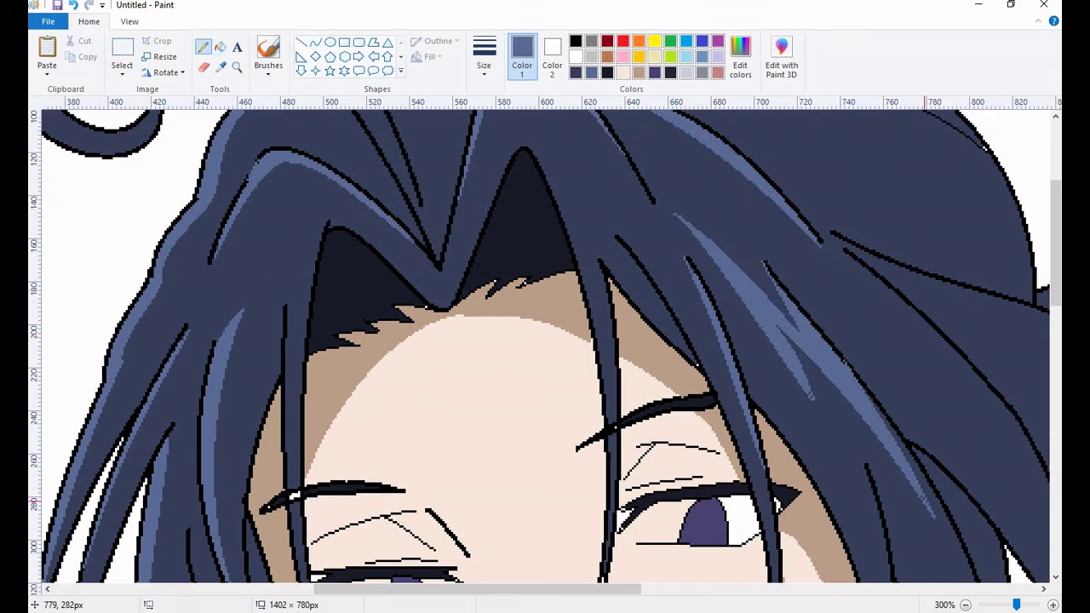
Step: Add slate-blue highlights beneath the outer right-hand hair curve and along the thin strand lines on the crown
scroll(434, 220, "down", 1)
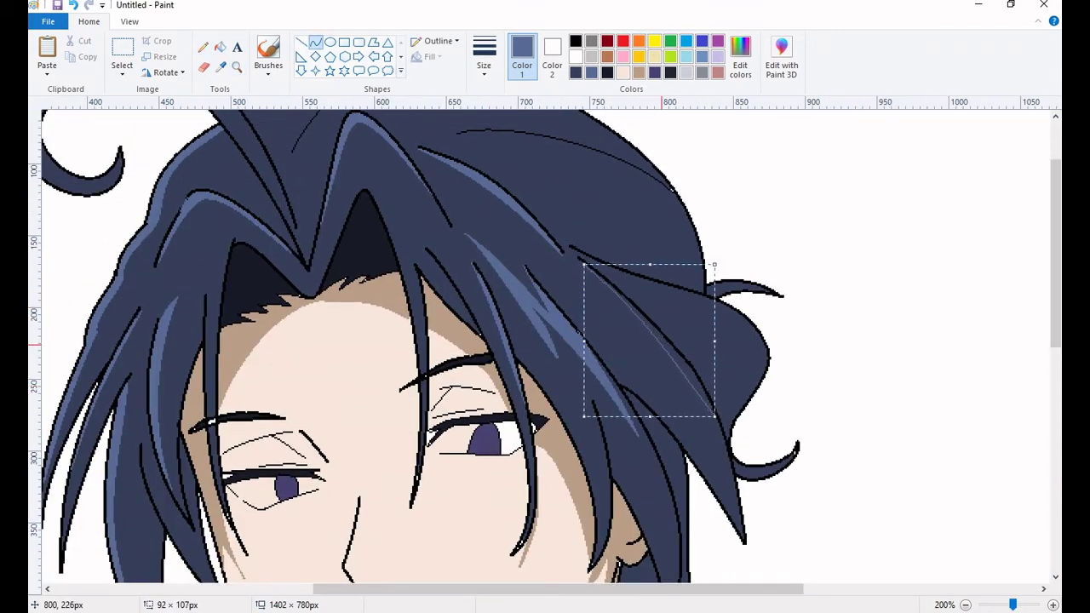
left_click(617, 293)
scroll(896, 385, "up", 2)
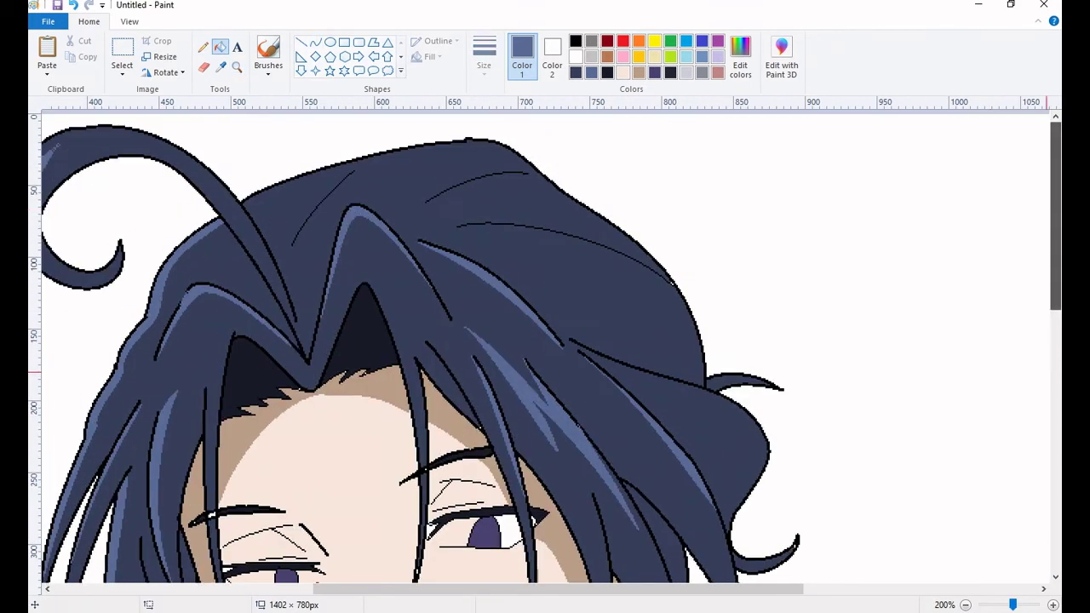
left_click(315, 41)
left_click_drag(458, 226, 620, 249)
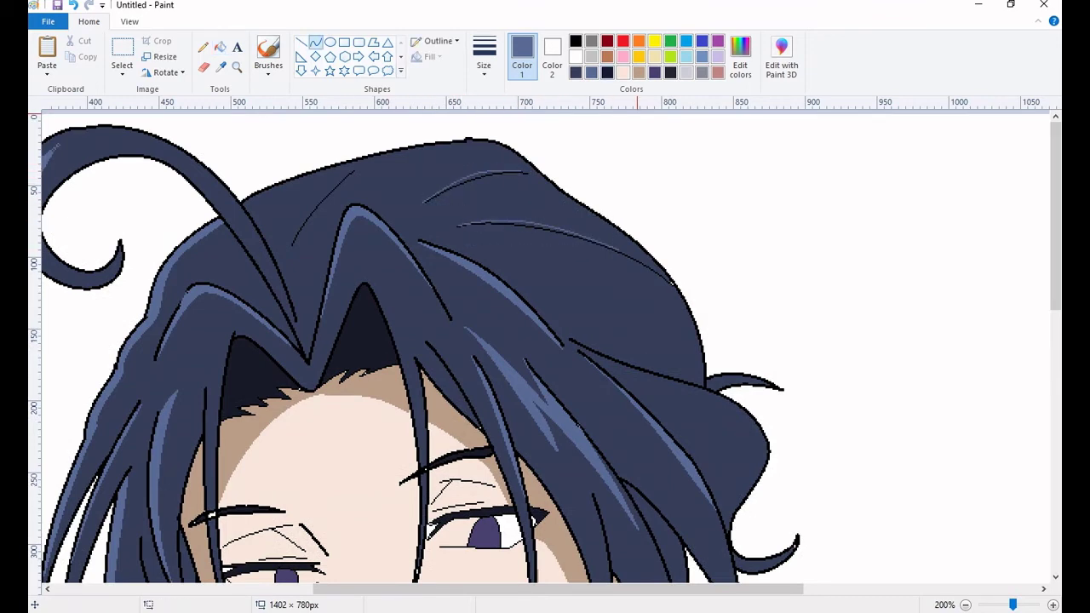
Step: Draw thin near-black strand lines across the crown and the rear hair section using the Curve tool
left_click(670, 73)
left_click_drag(482, 143, 371, 189)
left_click(294, 213)
left_click_drag(538, 294, 705, 373)
scroll(712, 378, "down", 5)
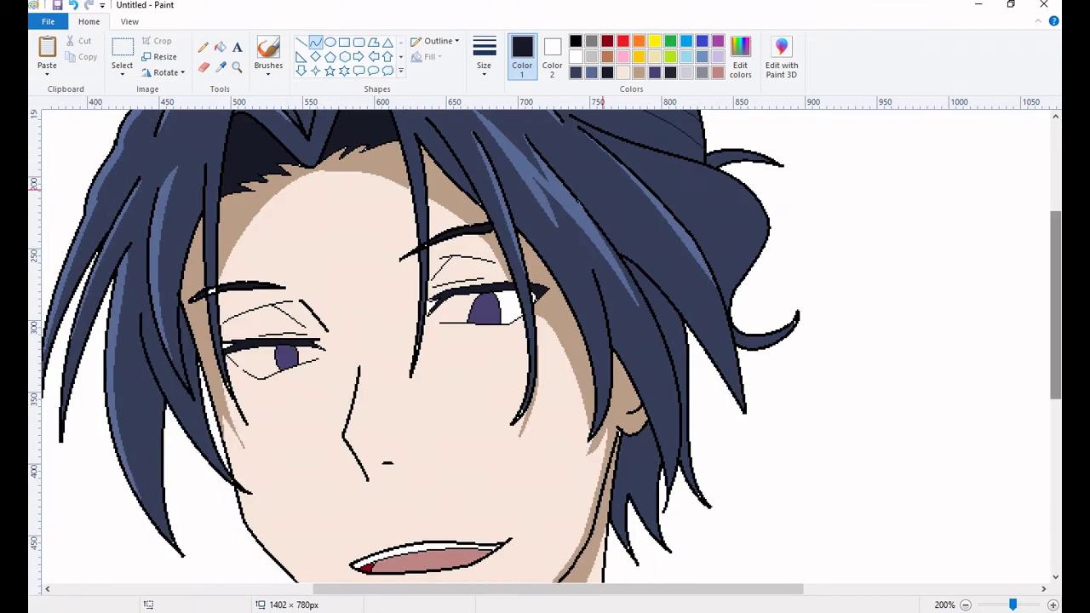
Step: Outline and fill near-black shadows along the lower hair locks on both sides of the face
left_click_drag(499, 175, 612, 264)
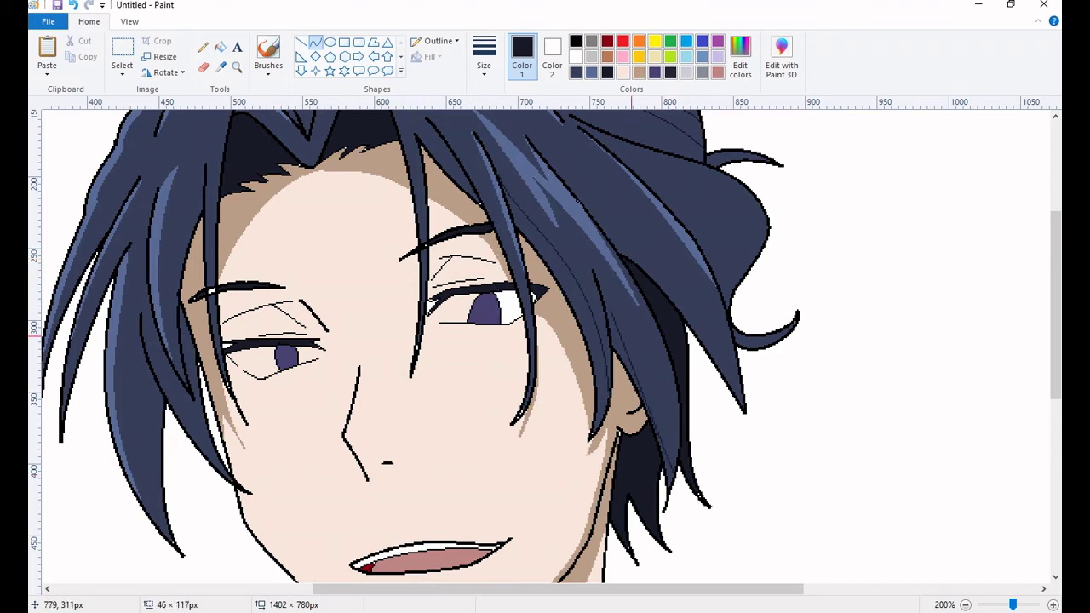
left_click_drag(170, 349, 175, 421)
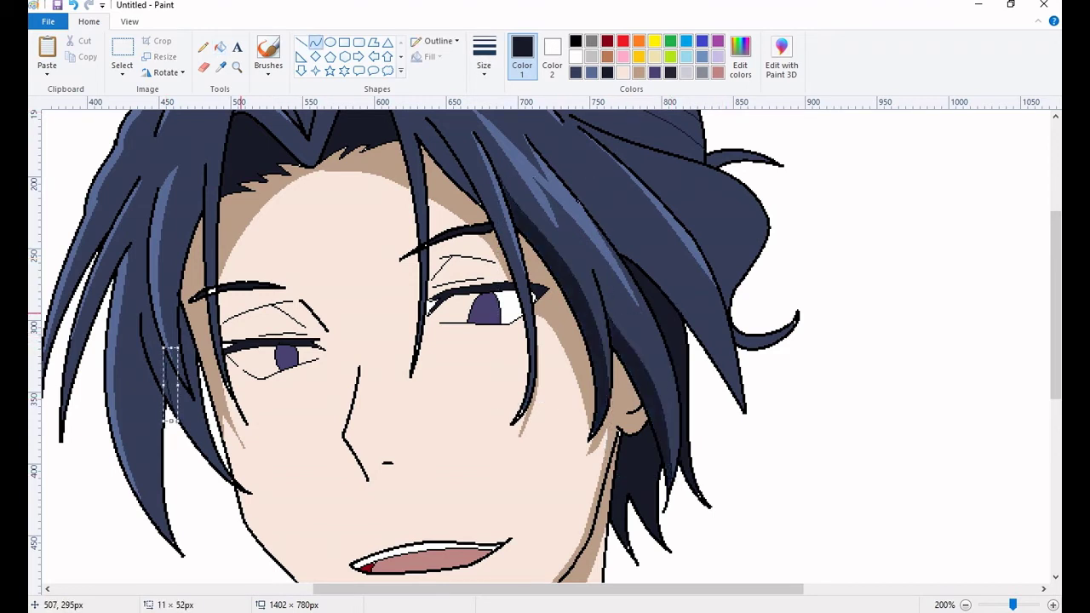
left_click_drag(250, 319, 222, 358)
left_click_drag(145, 375, 153, 521)
mouse_move(175, 428)
left_mouse_down()
mouse_move(181, 397)
mouse_move(140, 353)
mouse_move(166, 538)
left_mouse_up()
Step: Add near-black shadows around the central hair parting and inside the long curled strand on top
scroll(634, 342, "up", 4)
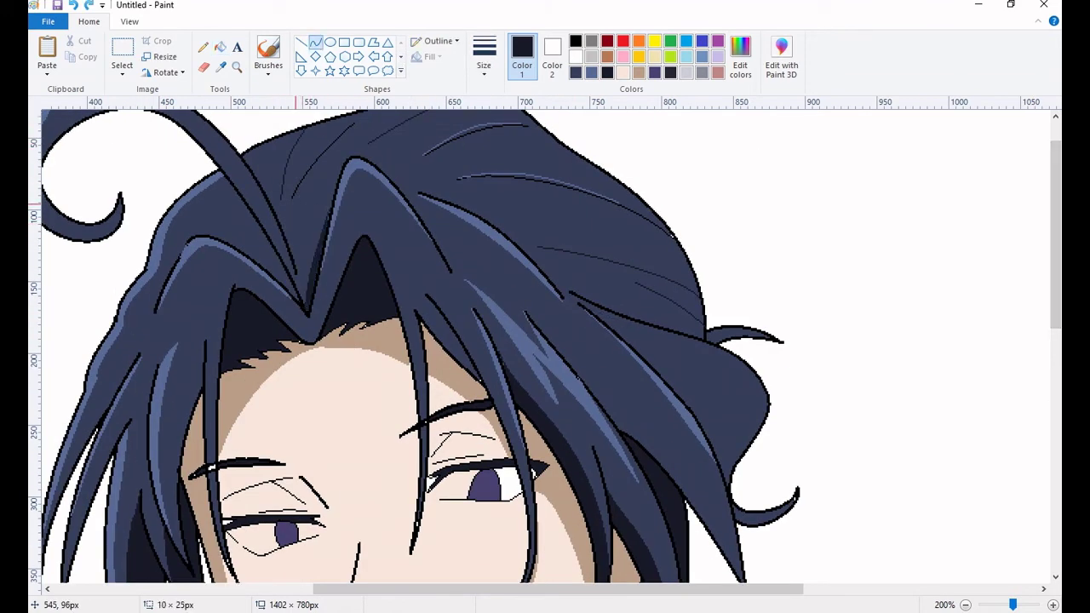
mouse_move(267, 228)
left_mouse_down()
mouse_move(220, 198)
mouse_move(276, 277)
left_mouse_up()
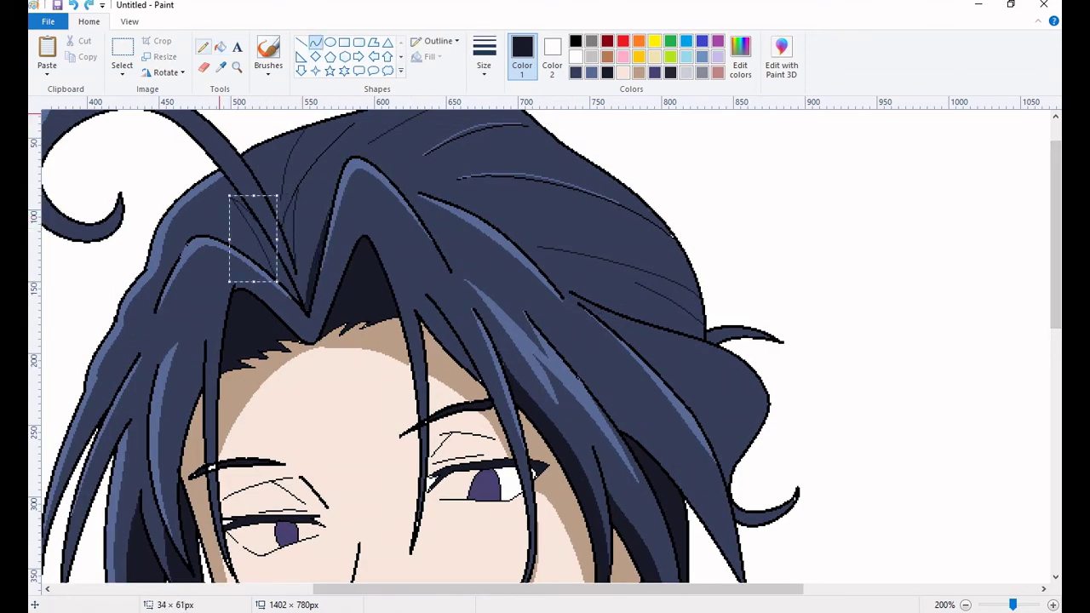
left_click(290, 255)
scroll(173, 231, "left", 3)
scroll(165, 217, "up", 1)
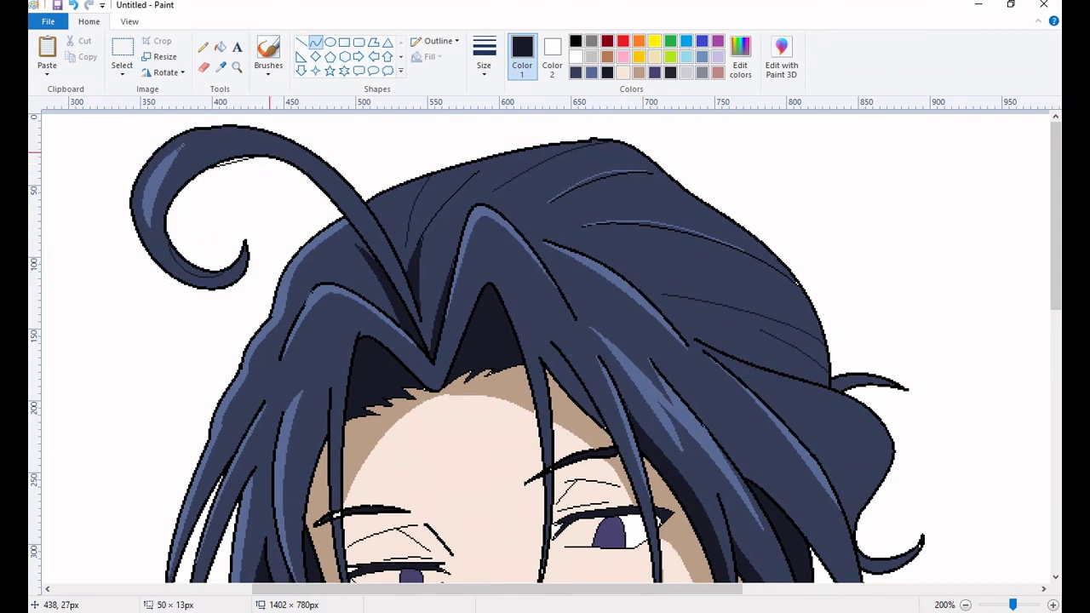
left_click(220, 46)
left_click(252, 146)
Step: Shade the small outward-flicking curls at the right-hand side of the hair in near-black
scroll(544, 383, "right", 5)
scroll(545, 383, "down", 1)
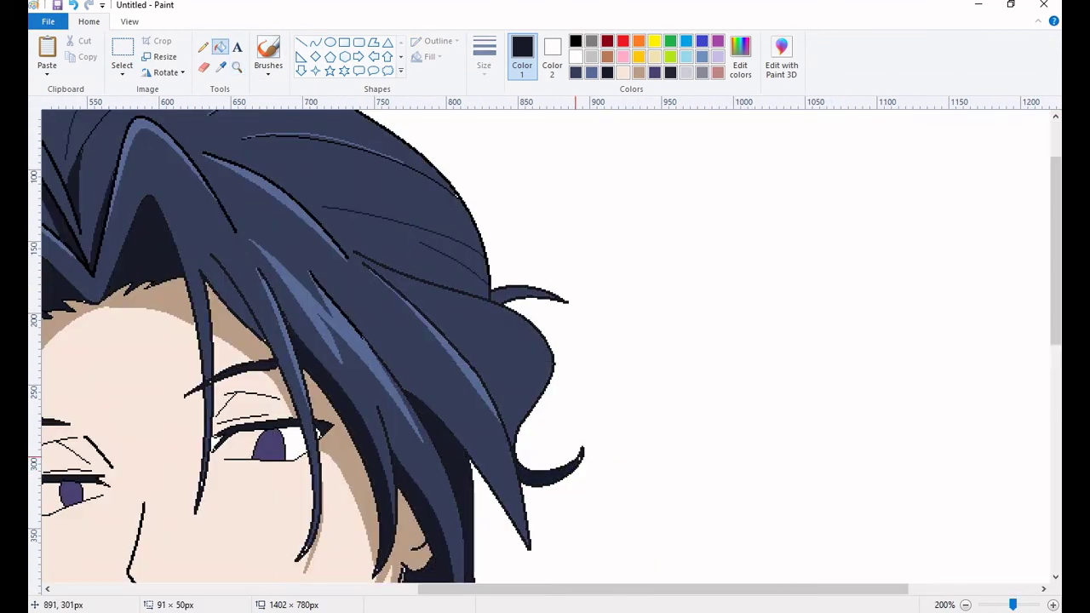
right_click(479, 280)
left_click(480, 281)
Step: Close the eye outlines and fill the remaining skin-coloured parts of both eyes with white
left_click(575, 56)
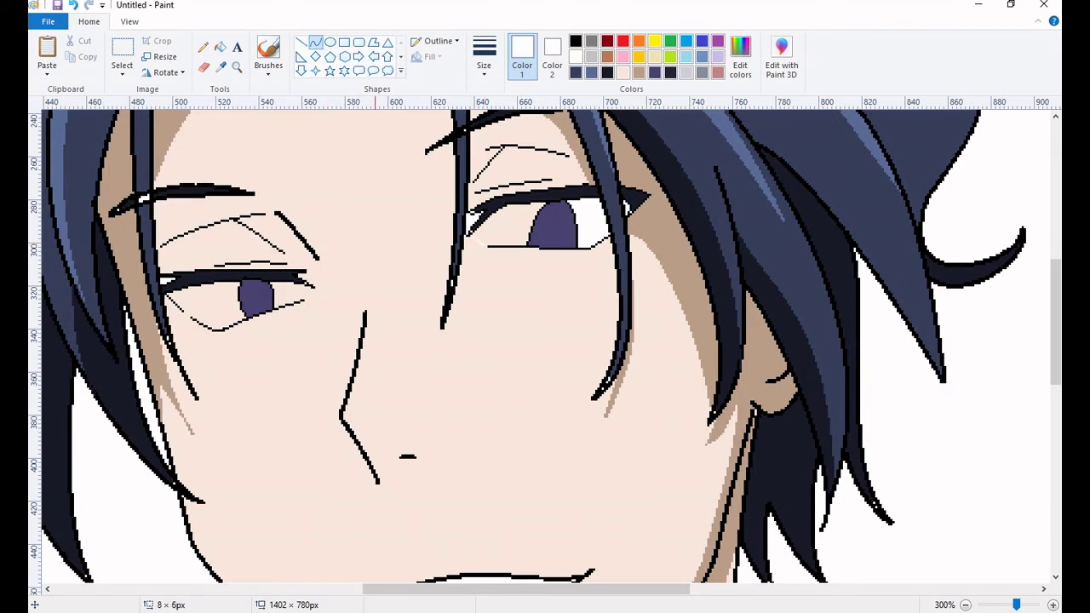
left_click(315, 41)
left_click(220, 46)
left_click(213, 306)
left_click(486, 230)
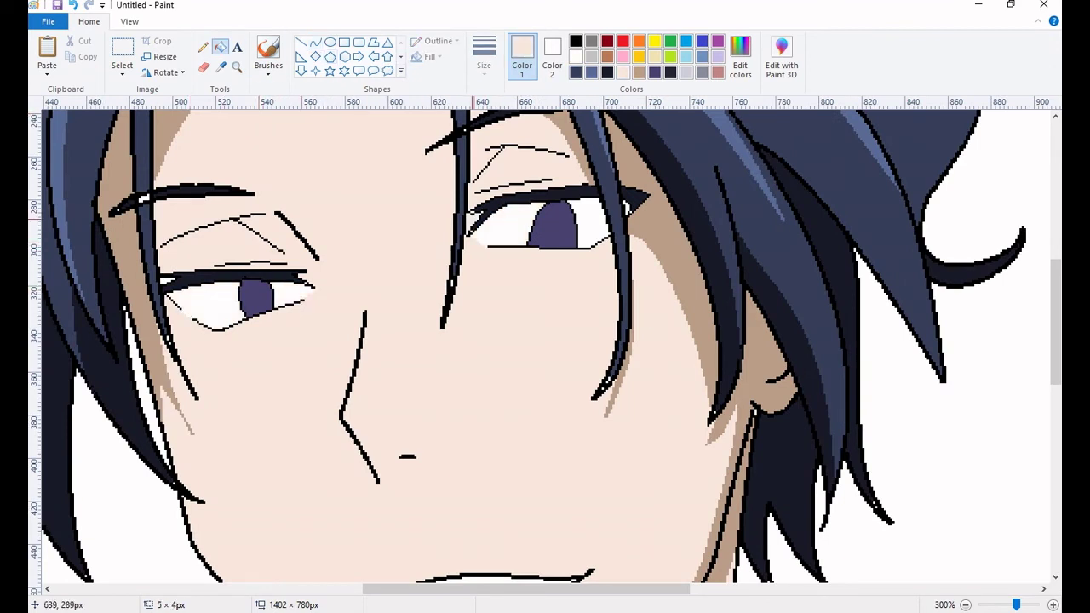
Step: Sample the navy hair colour, set it as the eraser's colour and reduce the eraser size for retouching the hair
left_click(220, 66)
left_click(143, 202)
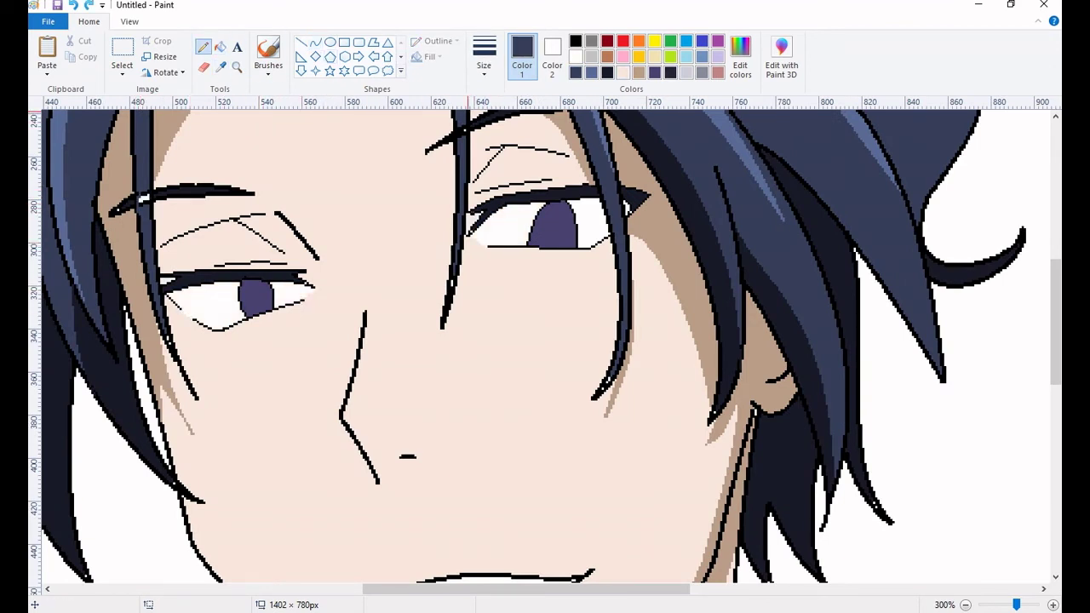
left_click(204, 66)
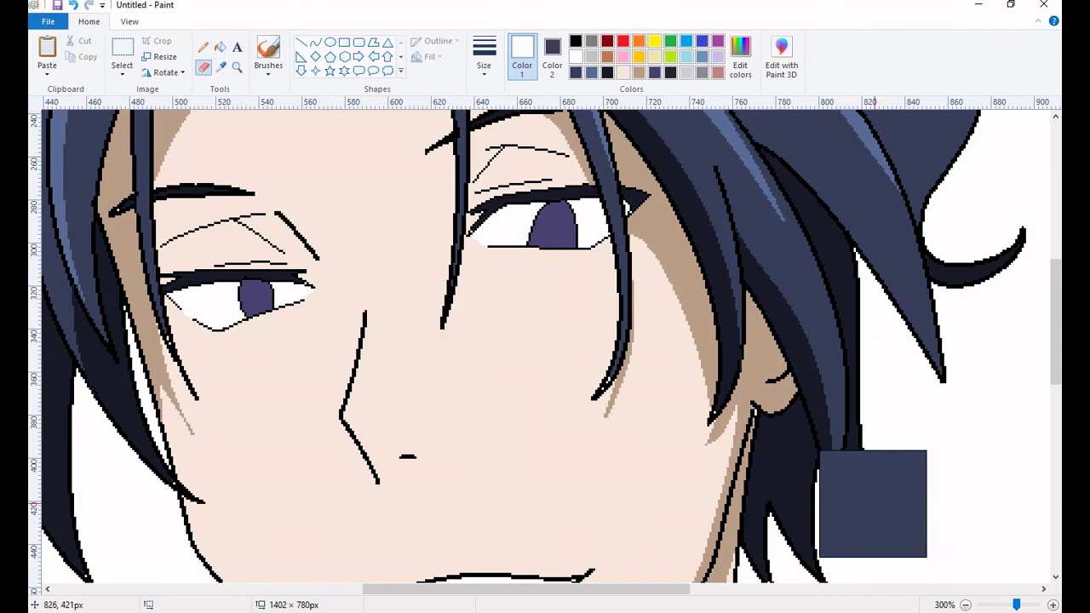
key("ctrl+minus")
key("ctrl+minus")
key("ctrl+minus")
key("ctrl+minus")
key("ctrl+minus")
key("ctrl+minus")
key("ctrl+minus")
key("ctrl+minus")
key("ctrl+minus")
key("ctrl+minus")
scroll(320, 449, "down", 3)
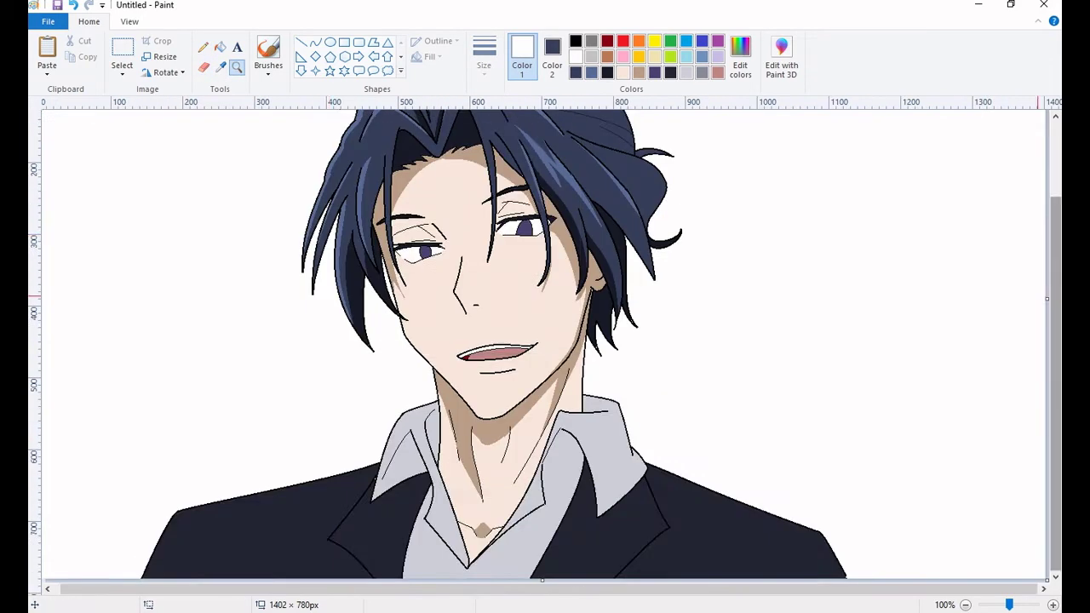
Step: Try a light-purple fill for the background behind the portrait and fill it with white again
scroll(320, 448, "up", 5)
left_click(220, 46)
left_click(686, 72)
left_click(390, 394)
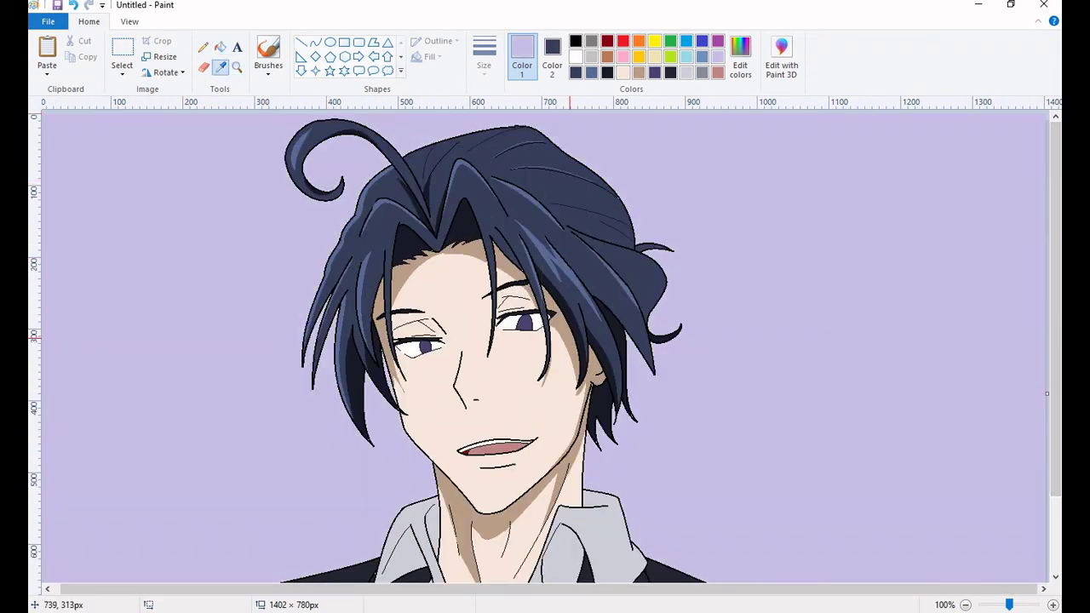
right_click(569, 337)
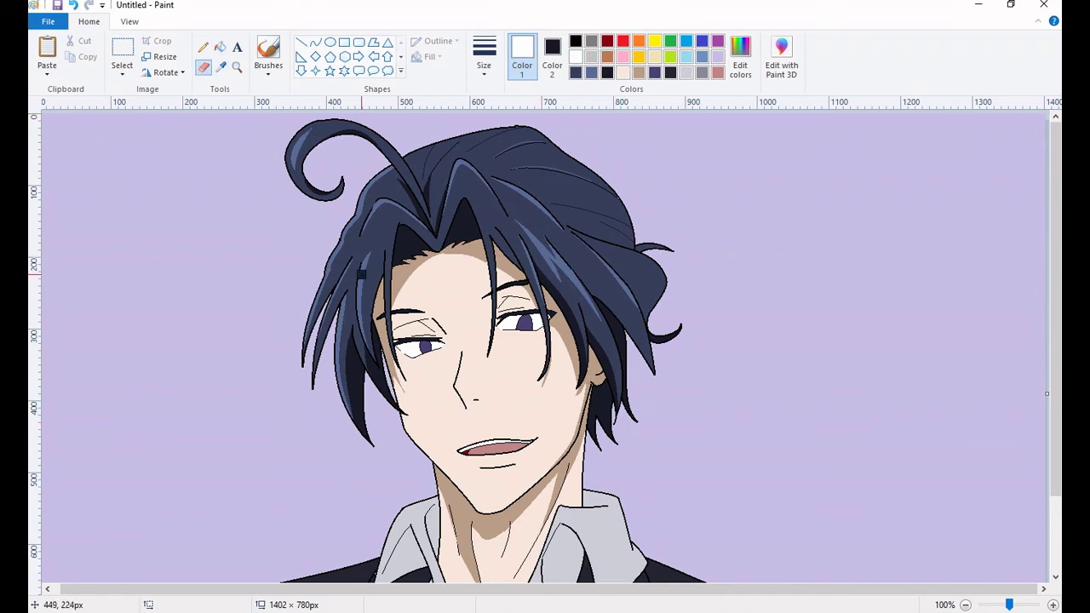
scroll(622, 265, "down", 3)
left_click(219, 46)
left_click(217, 242)
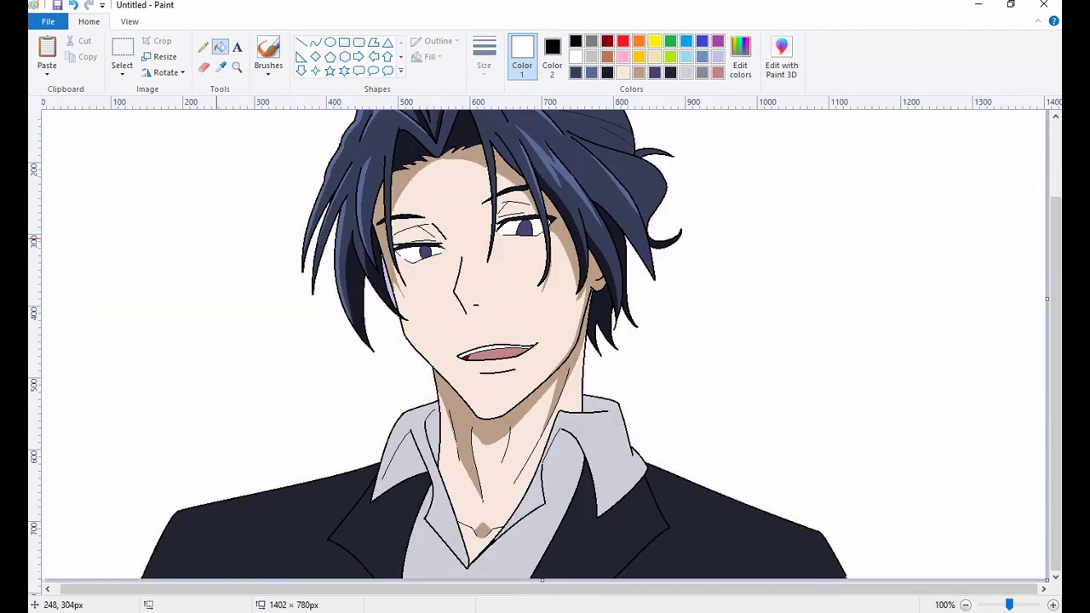
Step: Outline tan shadows beneath the nose and along the upper lip and fill them
left_click(237, 65)
left_click(483, 321)
left_click(639, 72)
left_click(315, 42)
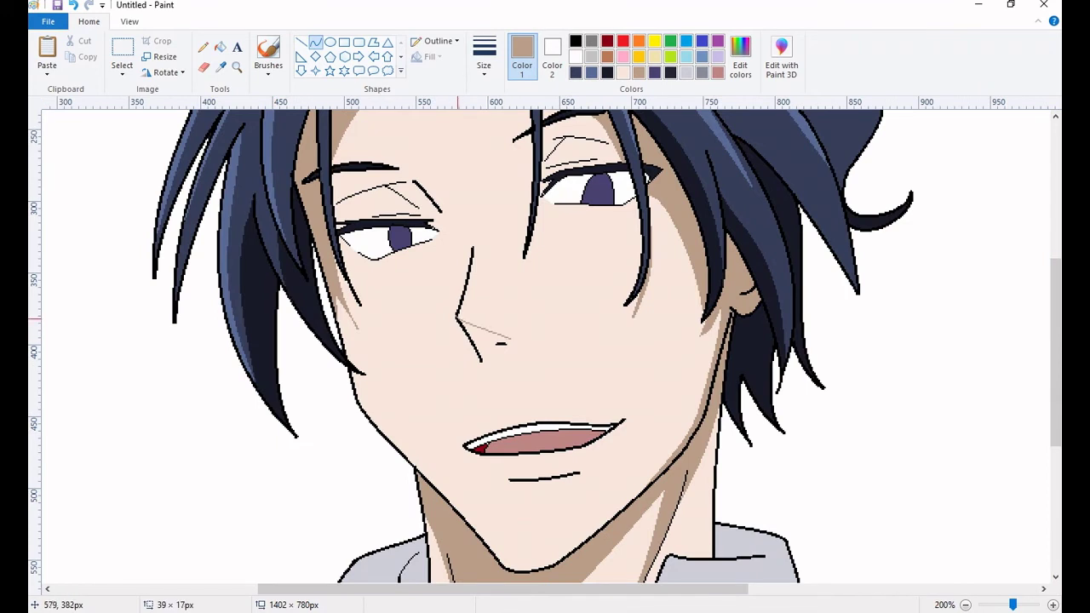
left_click_drag(457, 320, 459, 317)
left_click_drag(457, 440, 614, 416)
left_click(220, 46)
left_click(487, 345)
left_click(581, 423)
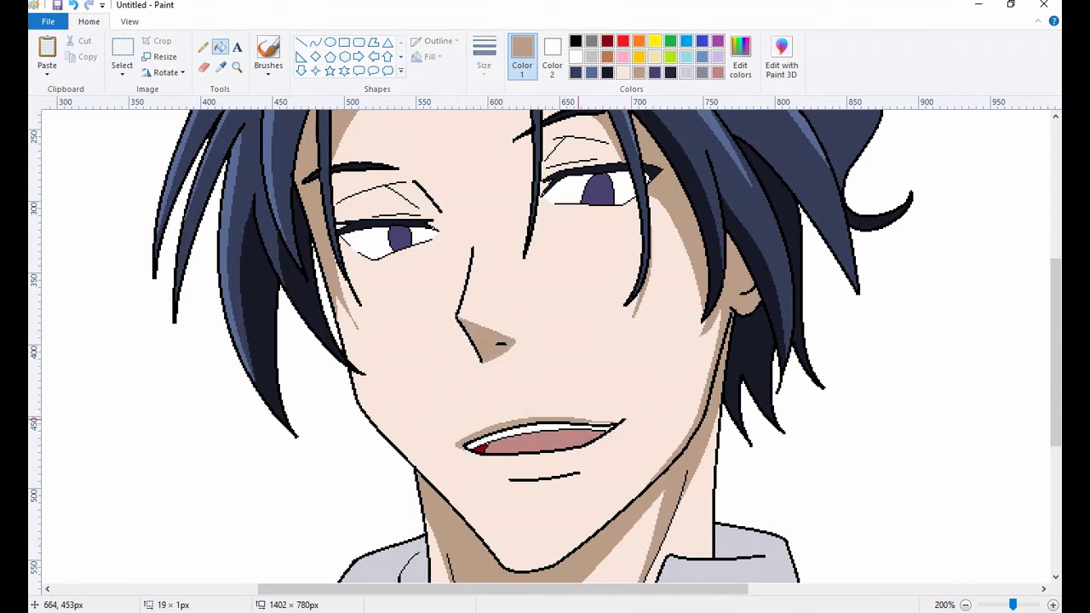
Step: Add a curved tan shadow beneath the lower-lip line
left_click(315, 41)
mouse_move(509, 480)
left_mouse_down()
mouse_move(541, 492)
mouse_move(579, 475)
left_mouse_up()
left_click(219, 46)
left_click(545, 484)
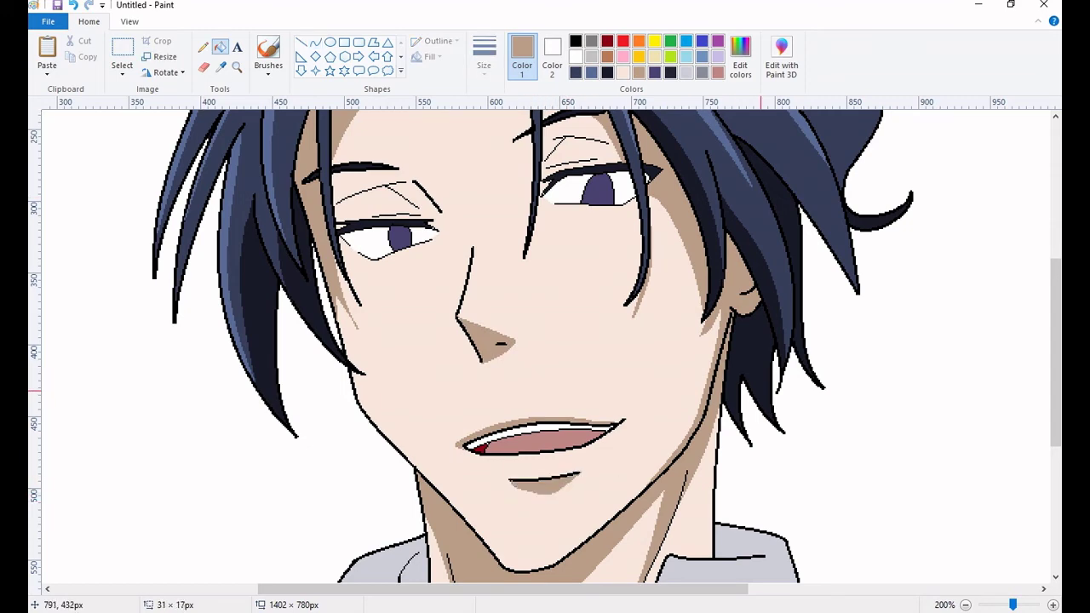
Step: Mix a light grey and add narrow shadows beneath the upper lashes on both eye whites
left_click(236, 66)
left_click(556, 225)
left_click(740, 59)
left_click(417, 406)
left_click(315, 41)
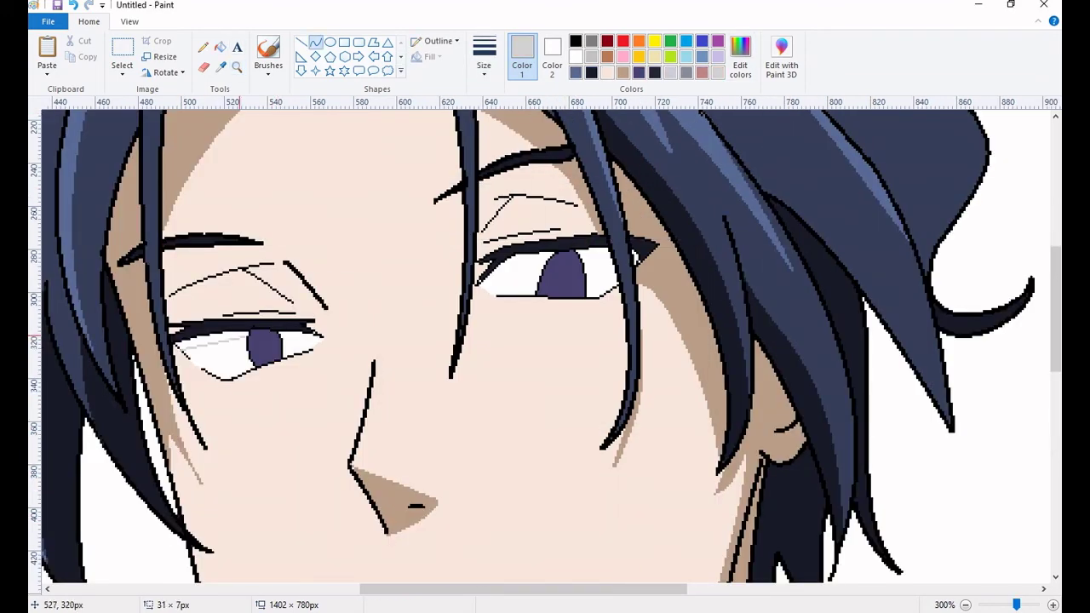
left_click_drag(177, 345, 320, 337)
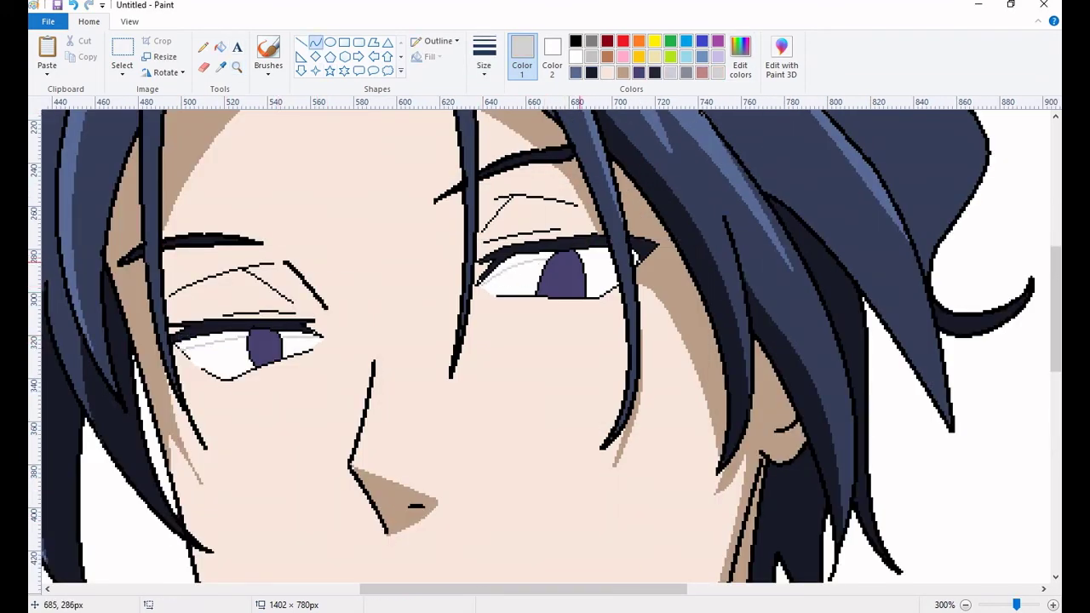
left_click_drag(581, 257, 611, 257)
left_click(219, 46)
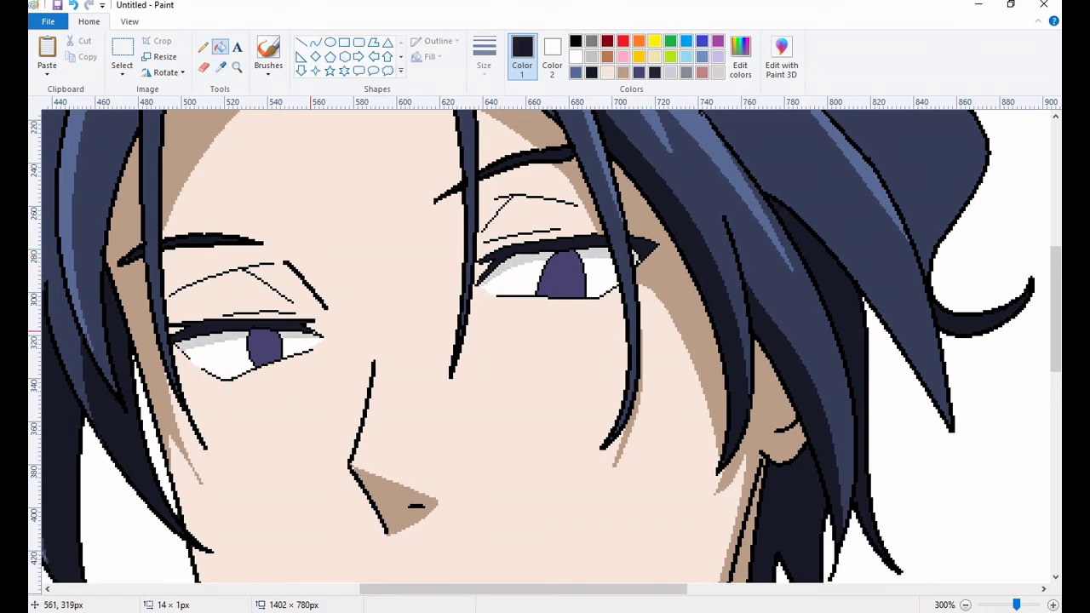
Step: Sample the tan skin shadow and shade the area between the right-hand eyebrow and eyelid crease
left_click(219, 67)
left_click(192, 170)
left_click(315, 41)
mouse_move(499, 180)
left_mouse_down()
mouse_move(562, 180)
mouse_move(545, 170)
mouse_move(511, 189)
left_mouse_up()
left_click(203, 46)
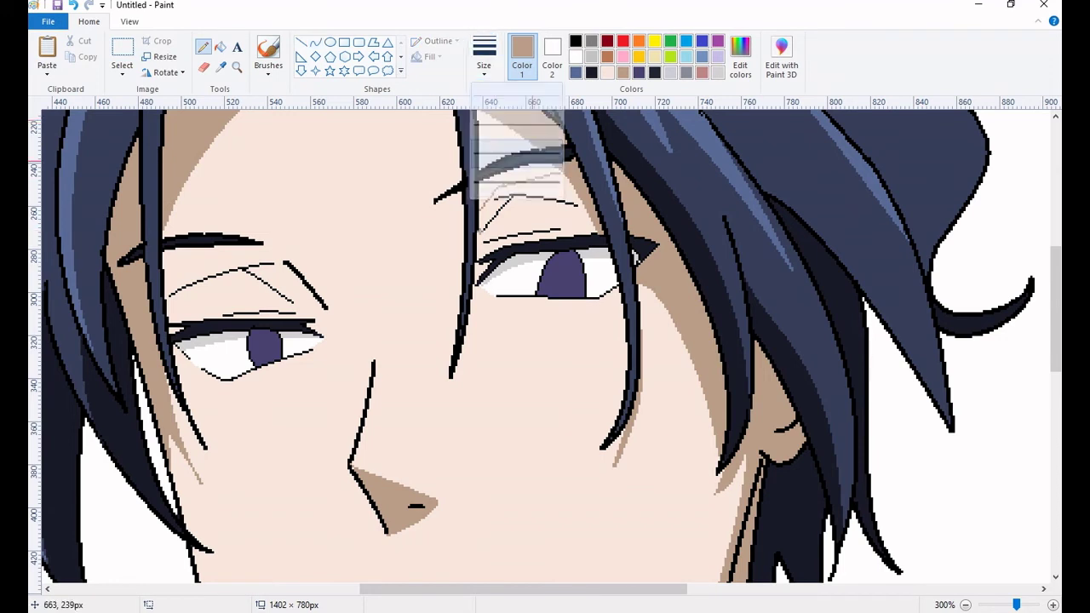
left_click_drag(475, 143, 511, 183)
Step: Outline and fill tan shading above the left-hand eyelid crease and beside the bridge of the nose
left_click(315, 41)
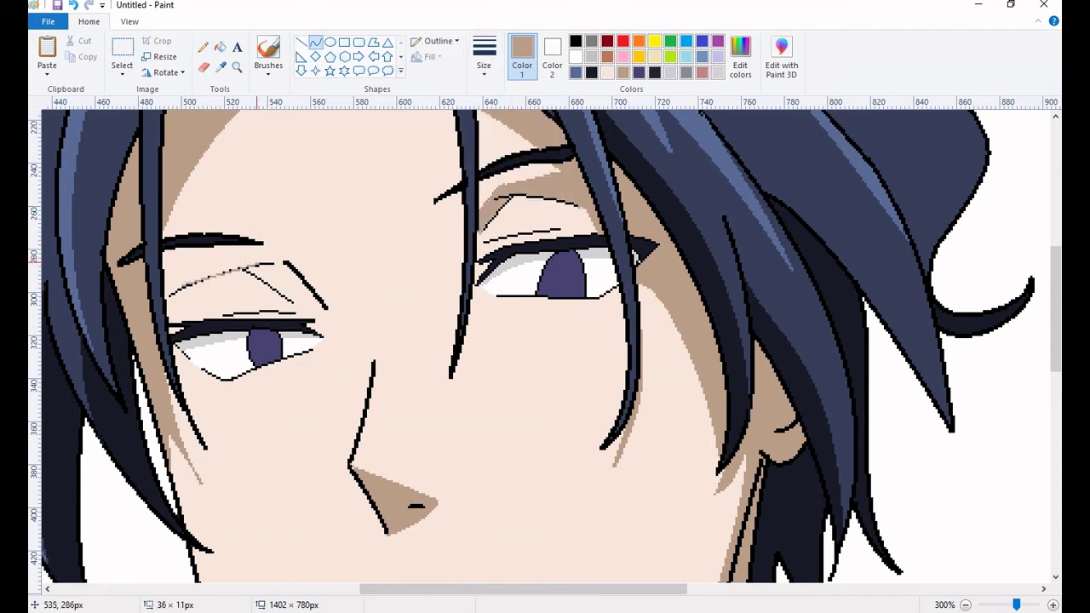
mouse_move(256, 262)
left_mouse_down()
mouse_move(239, 256)
mouse_move(273, 268)
left_mouse_up()
left_click_drag(293, 304, 316, 309)
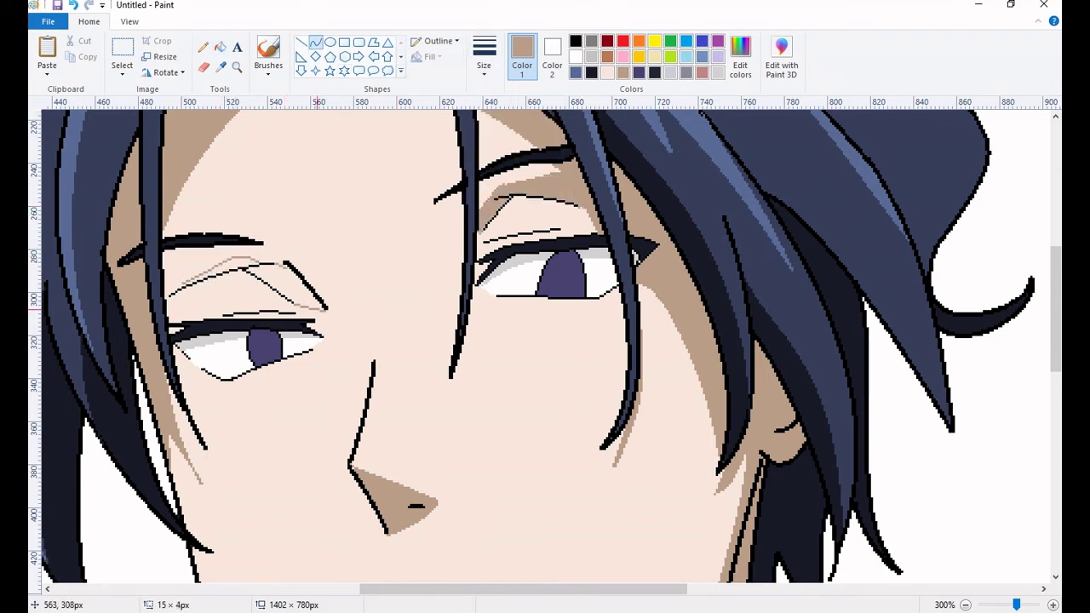
left_click(220, 46)
left_click(292, 266)
left_click(315, 41)
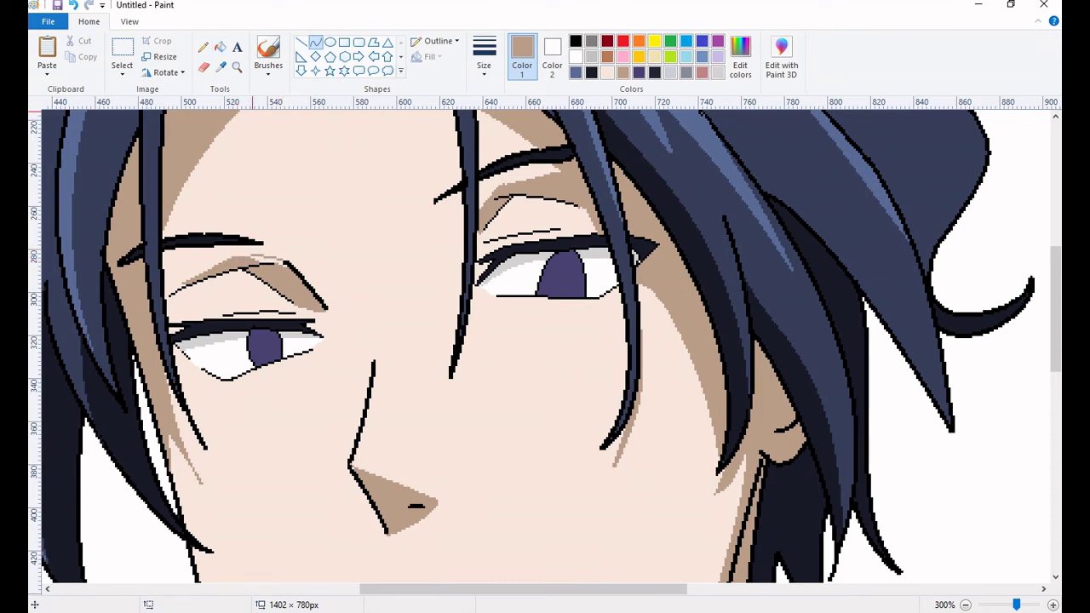
left_click(202, 46)
Step: Mix a darker purple and brush soft shading into both irises
scroll(323, 356, "down", 2)
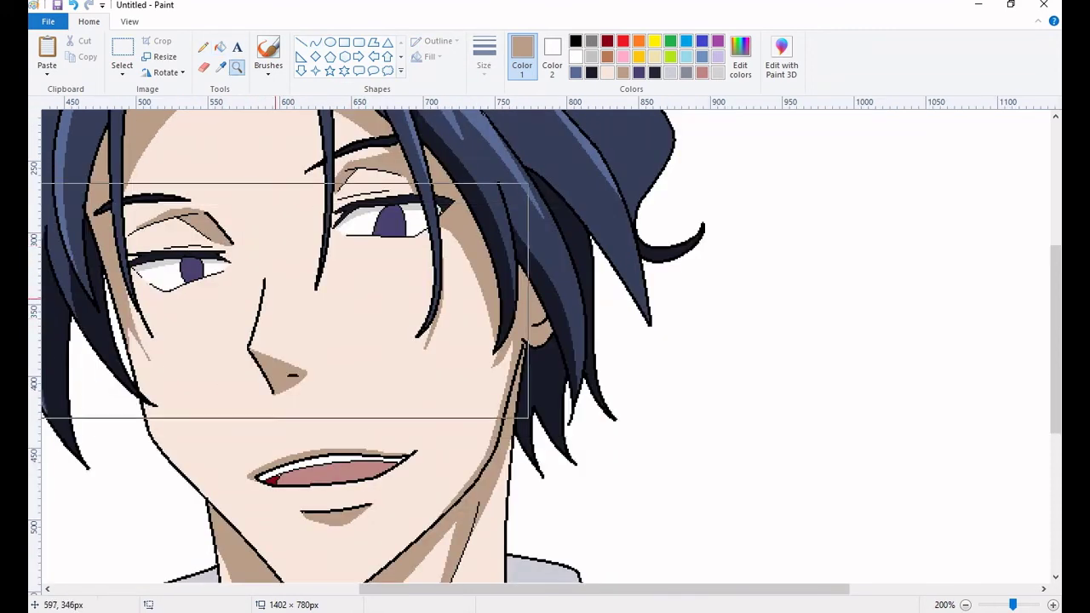
scroll(414, 246, "up", 3)
left_click(639, 72)
left_click(740, 59)
left_click(408, 406)
left_click(268, 56)
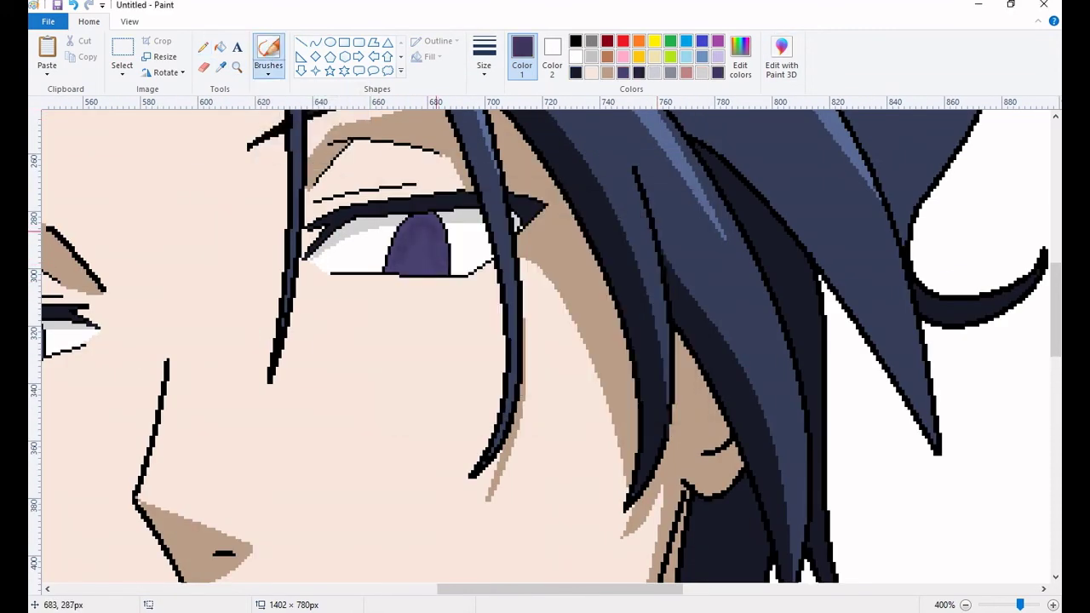
left_click(414, 254)
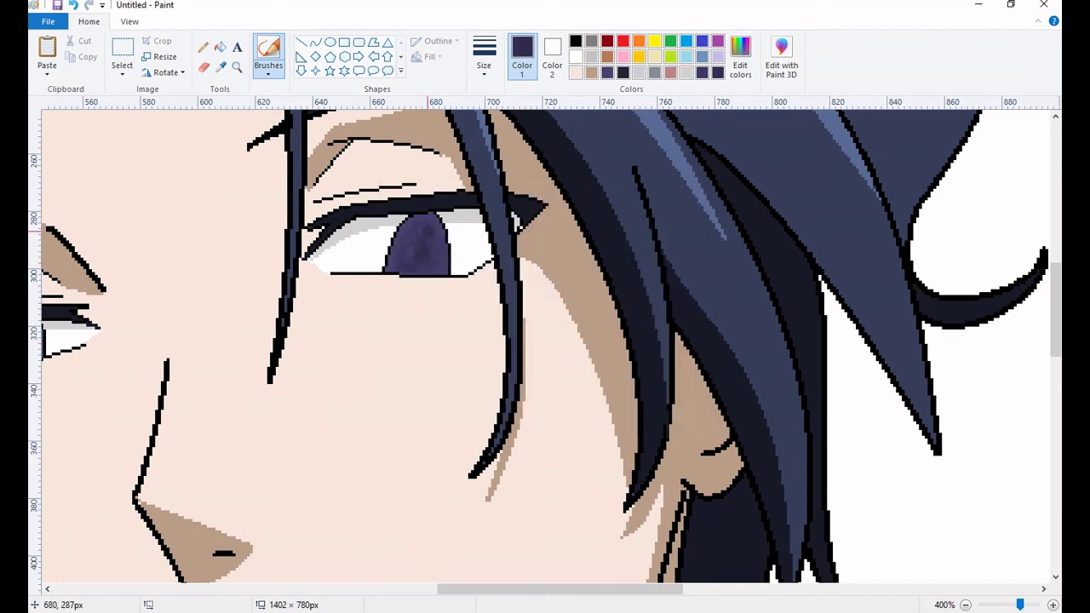
scroll(435, 237, "left", 3)
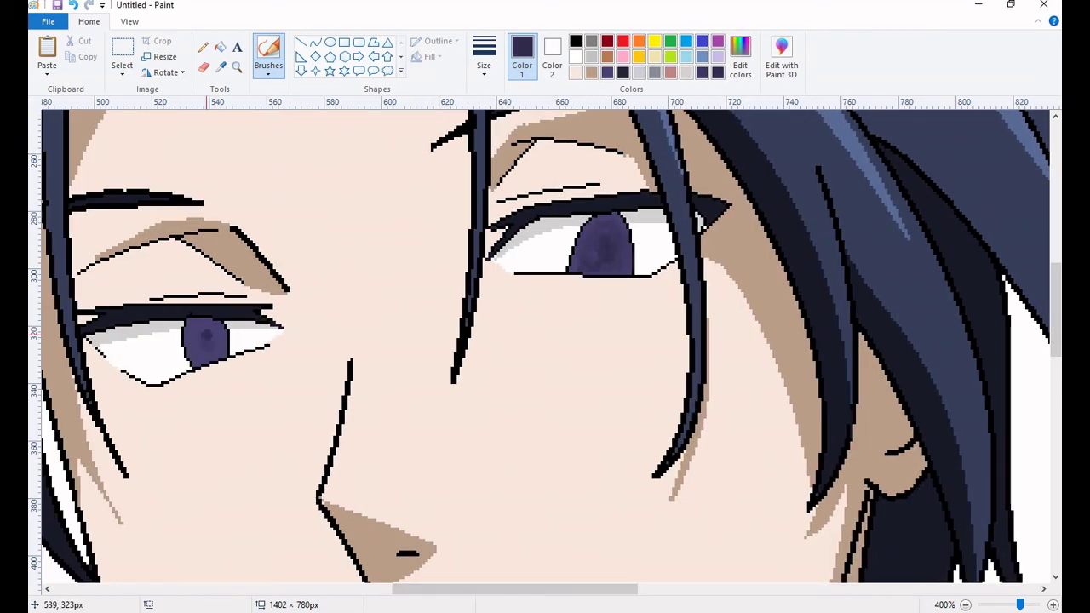
left_click(203, 47)
left_click(576, 56)
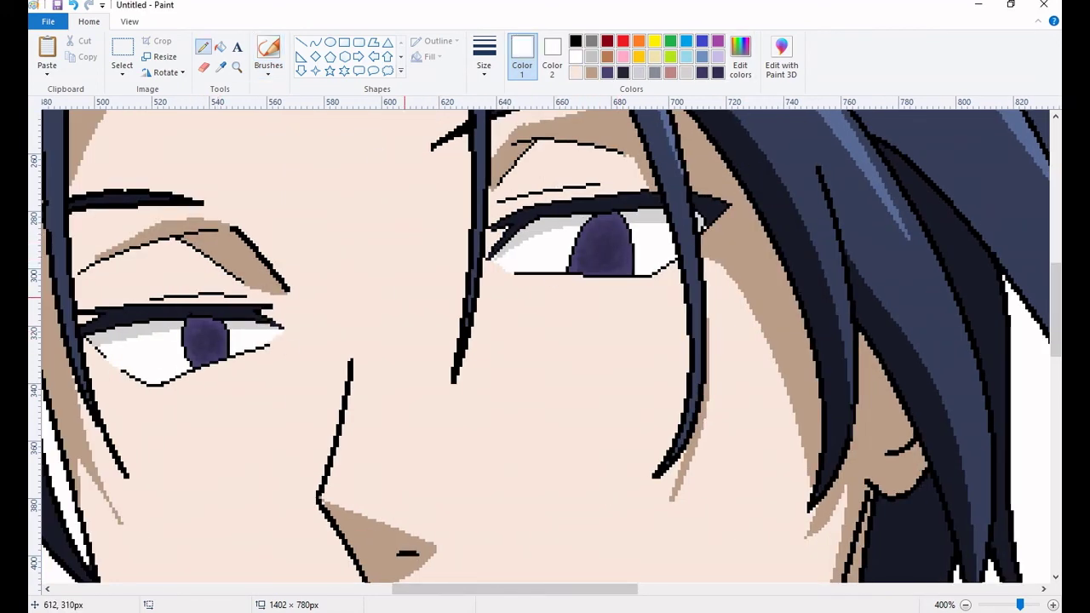
Step: Fill grey shadows on the left-hand collar flap and its inner fold beside the neck
scroll(623, 255, "down", 2)
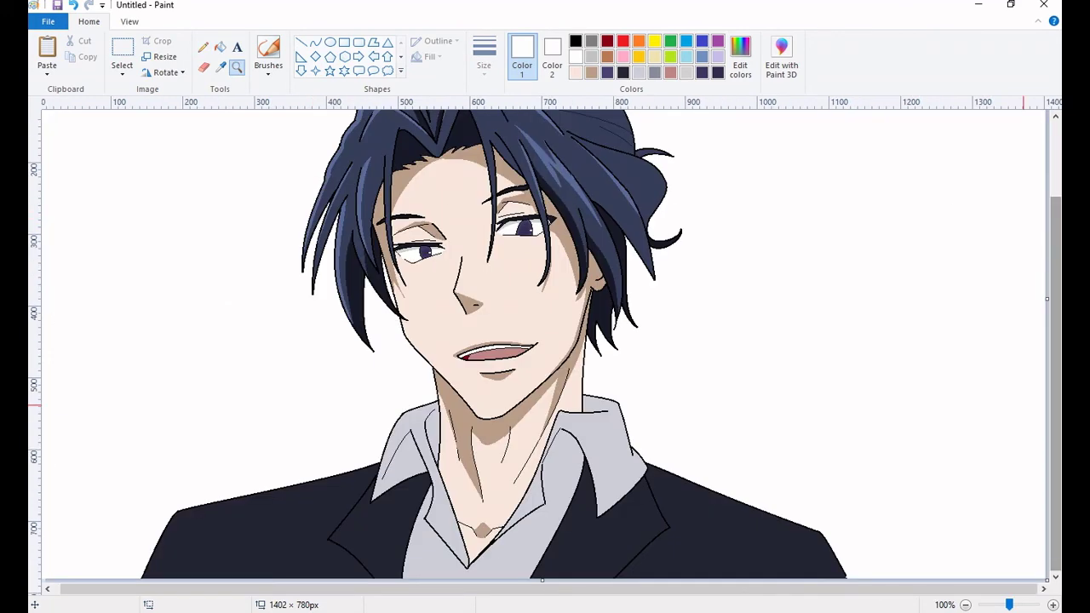
left_click(236, 66)
left_click(555, 375)
left_click(547, 368)
left_click(315, 41)
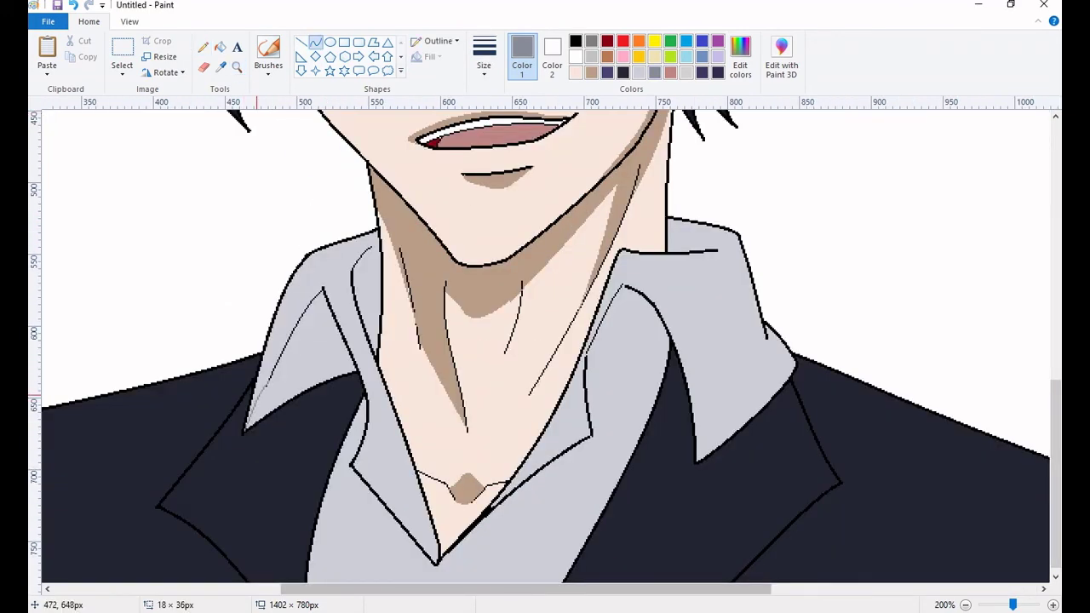
left_click(220, 48)
left_click(298, 366)
left_click(366, 281)
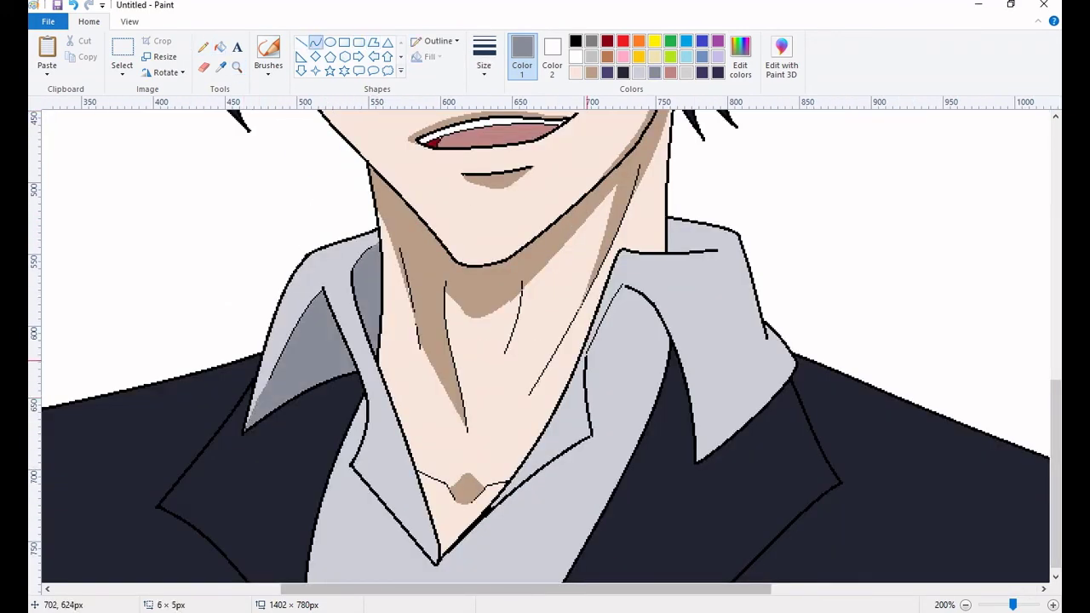
Step: Outline and fill grey shadows inside the right-hand back collar and across the shirt beneath the front fold
left_click(329, 56)
left_click(315, 41)
left_click_drag(636, 325, 587, 402)
mouse_move(613, 366)
left_mouse_down()
mouse_move(621, 323)
mouse_move(654, 406)
left_mouse_up()
left_click(219, 48)
left_click(691, 242)
left_click(630, 371)
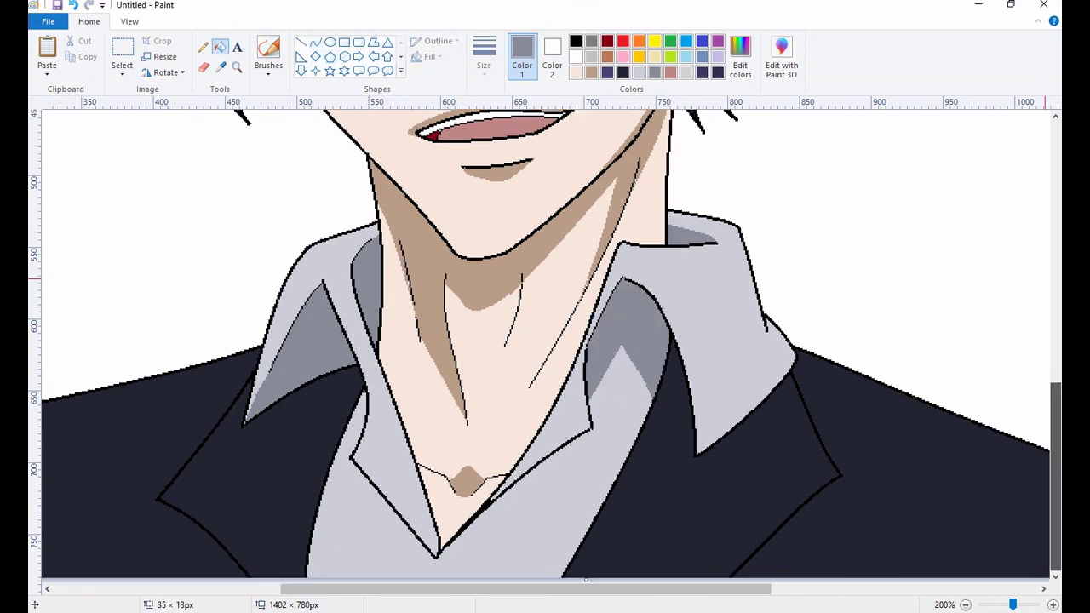
Step: Outline and fill grey shadows on the shirt along the undersides of both front collar folds down to the V-neck point
left_click(221, 67)
left_click(409, 291)
left_click(654, 73)
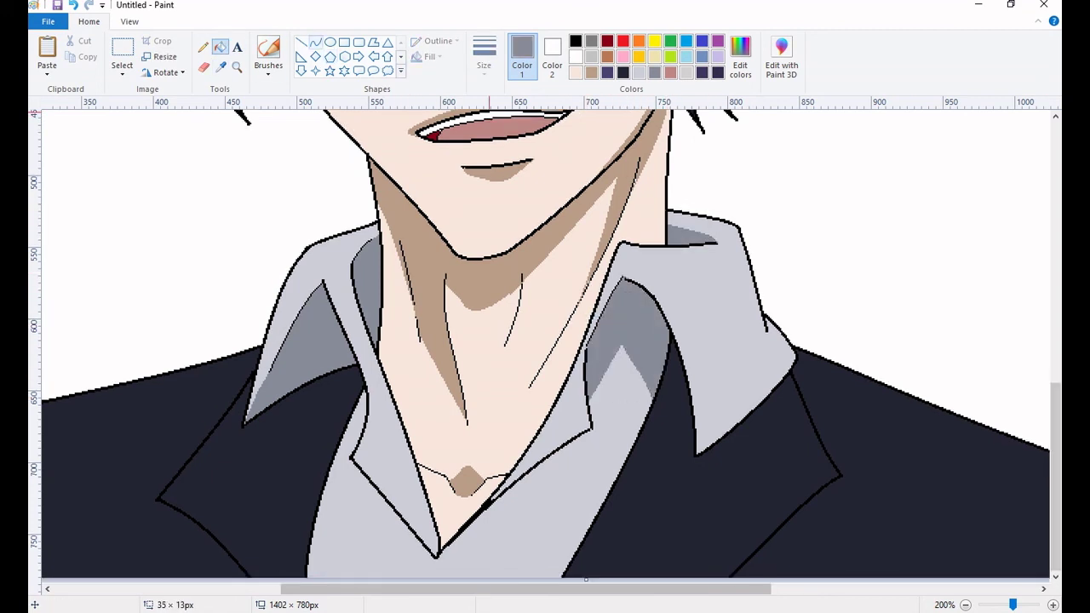
left_click(315, 41)
left_click_drag(592, 450, 449, 547)
left_click_drag(555, 483, 528, 503)
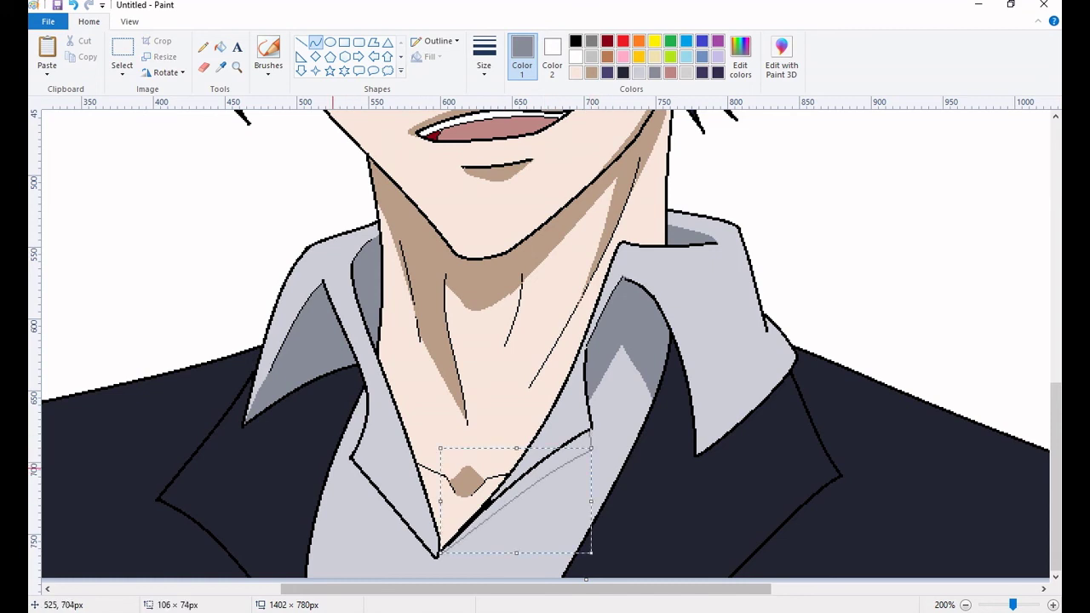
left_click_drag(436, 555, 337, 470)
left_click(220, 48)
left_click(366, 481)
left_click(551, 466)
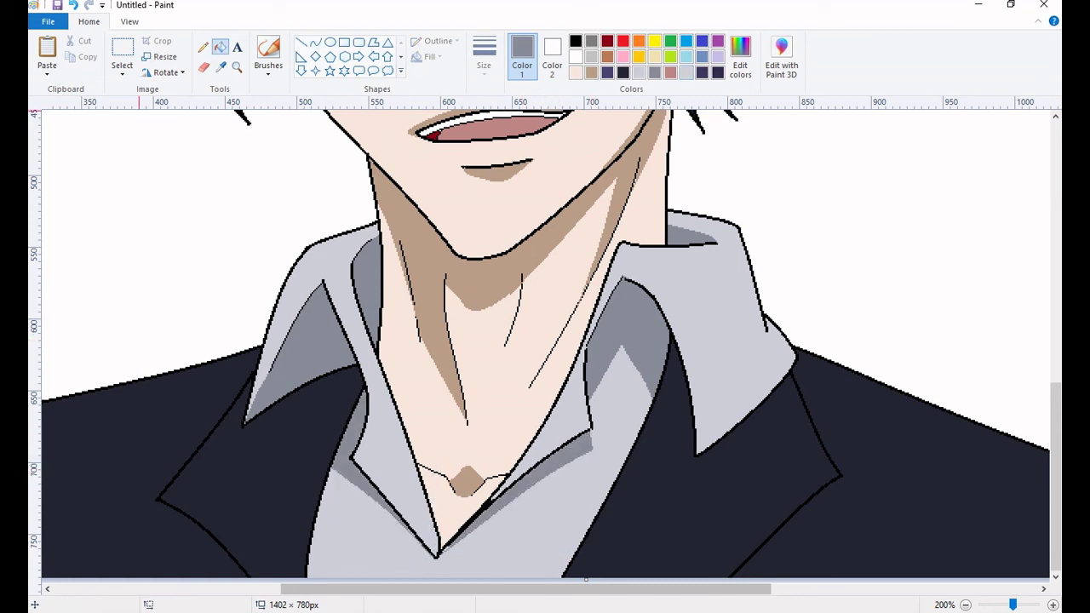
Step: Recolour the jacket a lighter navy, then outline and fill dark navy shadows beneath the points of both lapels
left_click(623, 72)
left_click(740, 60)
left_click(316, 42)
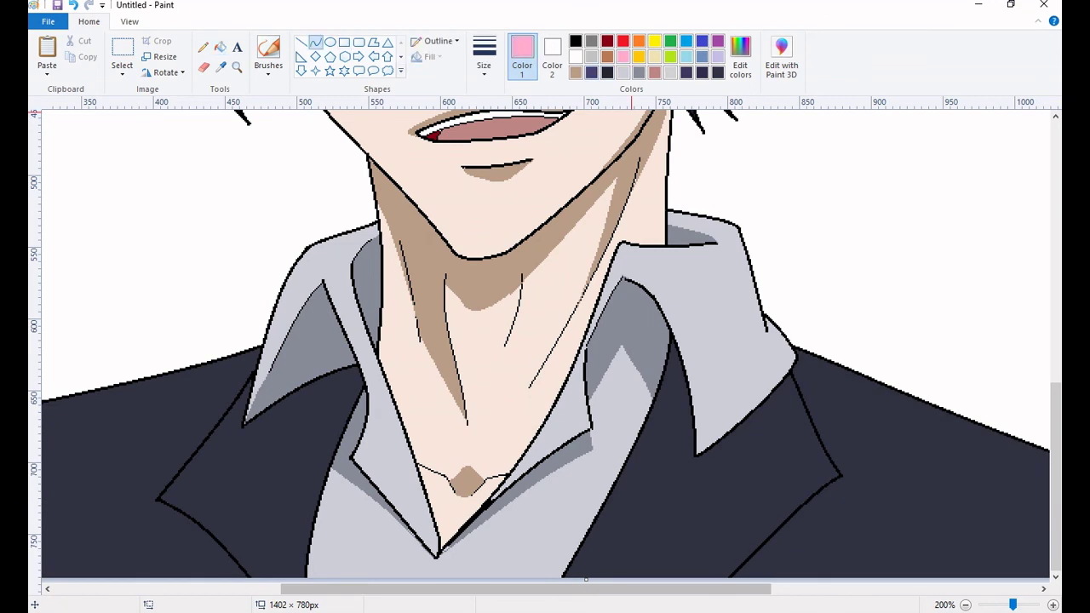
left_click_drag(857, 492, 162, 516)
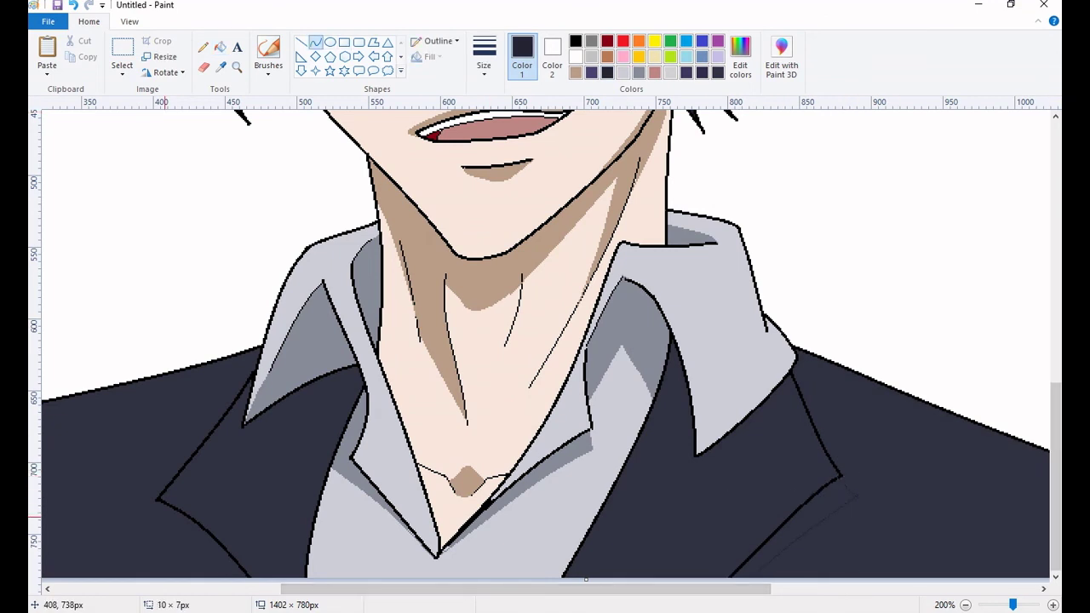
left_click(220, 46)
left_click(204, 545)
left_click(792, 524)
Step: Draw and fill dark navy shadows on both jacket lapels where the shirt collar overlaps them
key("p")
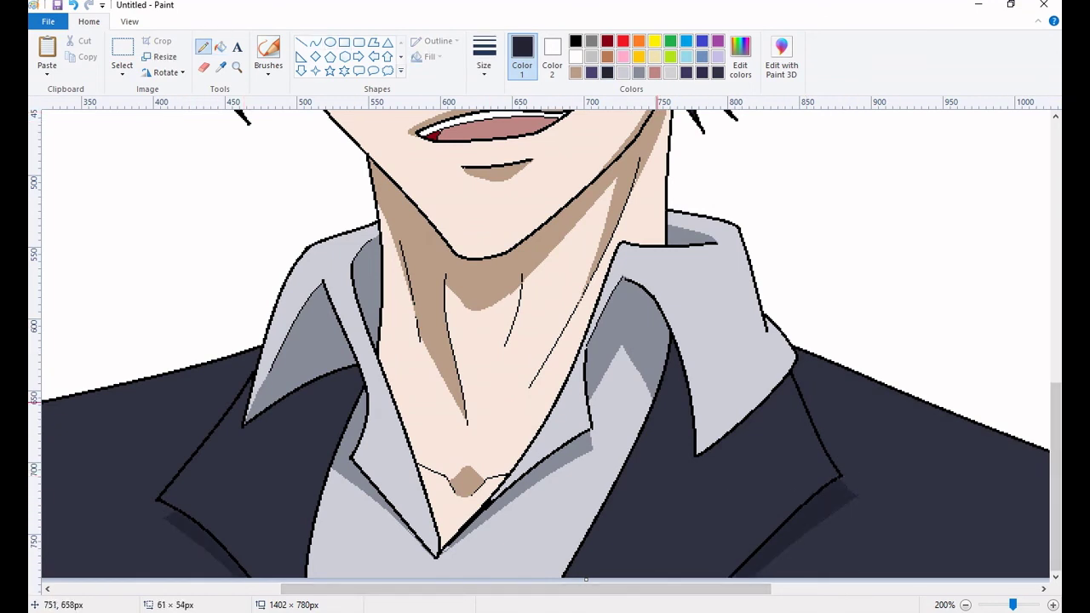
left_click_drag(687, 412, 663, 345)
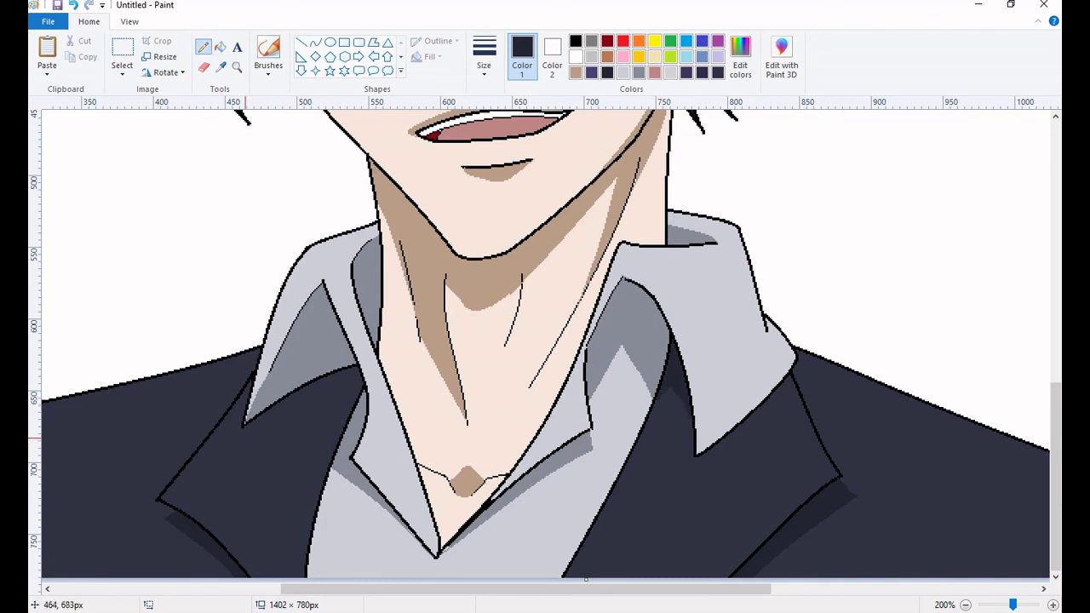
left_click_drag(290, 417, 358, 370)
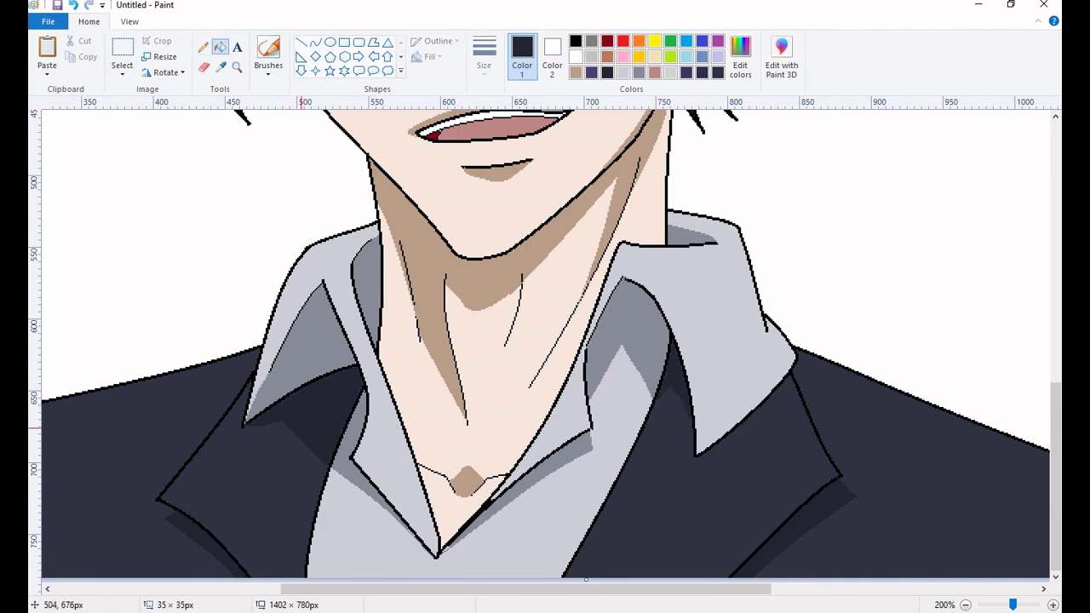
Step: Mix a darker shade of the navy and refill the jacket shadows with it
left_click(237, 66)
right_click(1016, 300)
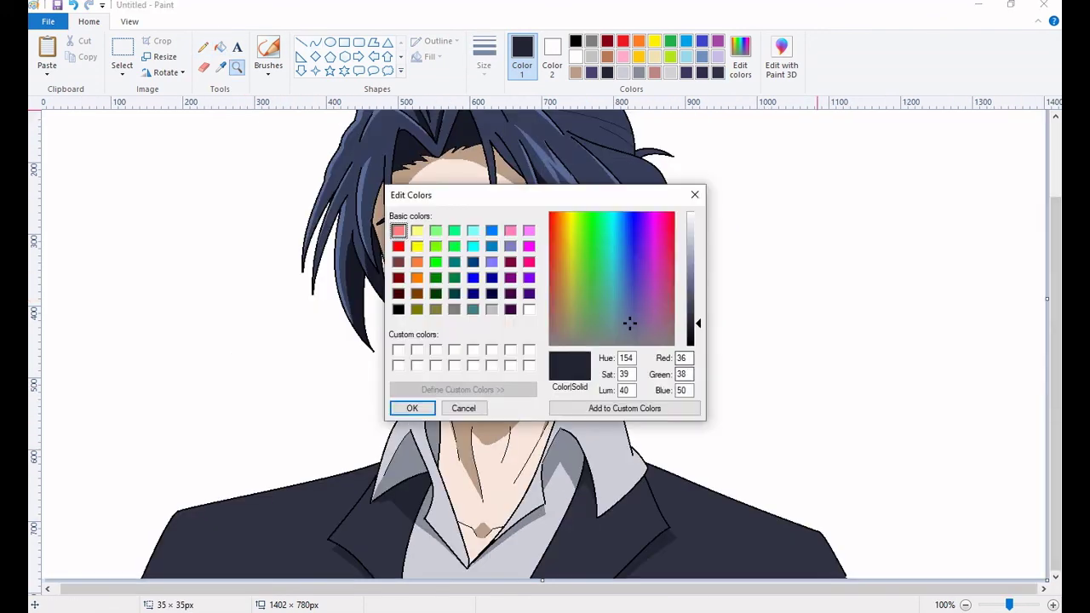
left_click(414, 406)
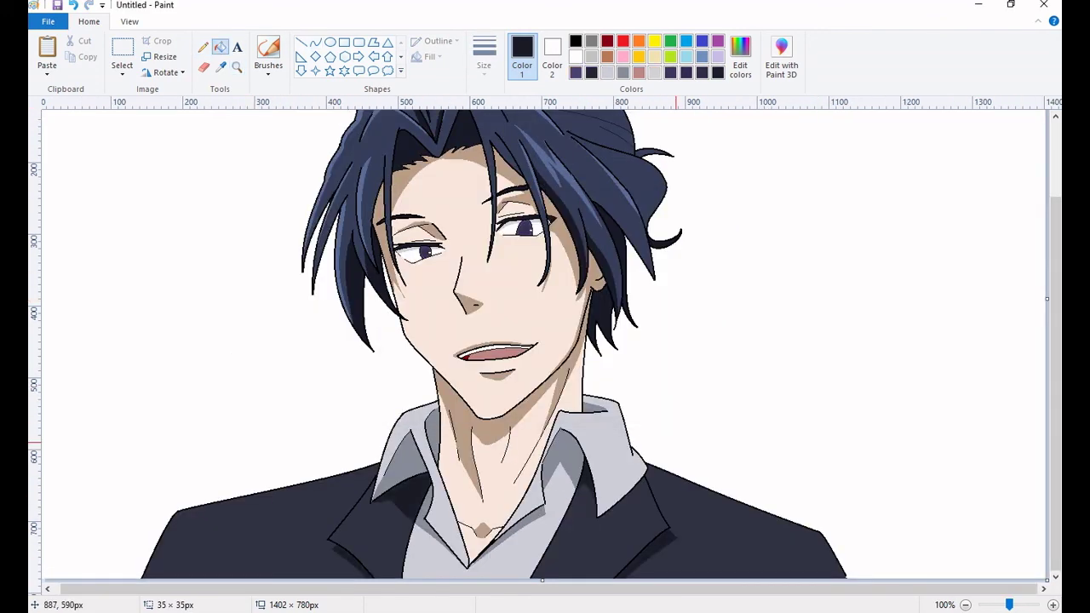
Step: Draw a curved black line from beside the left-hand eye's inner corner down to the upper end of the nose line
scroll(1043, 452, "up", 1)
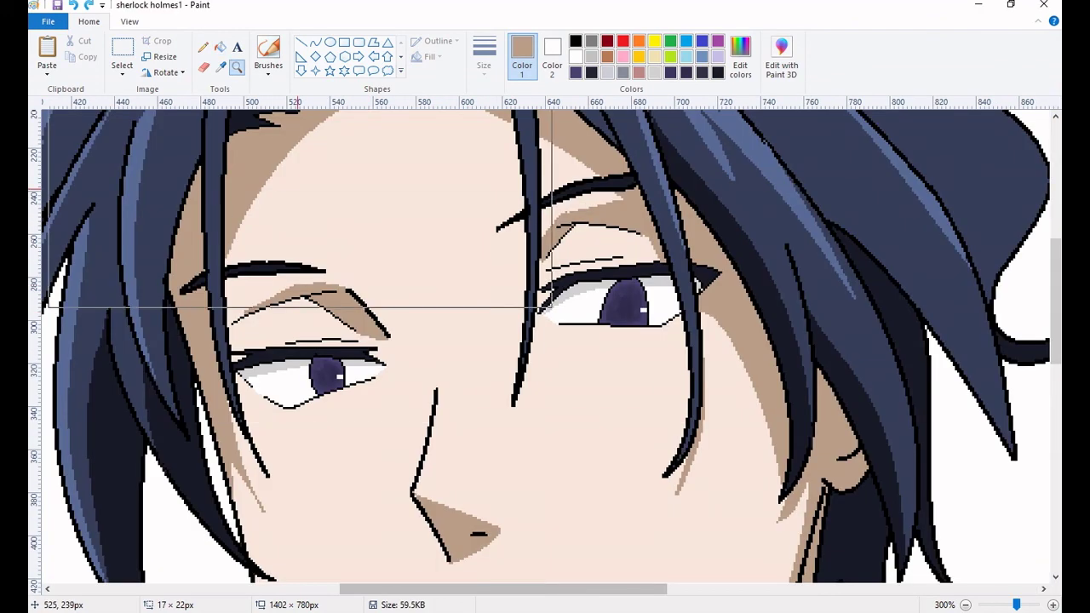
left_click(315, 41)
left_click(575, 41)
left_click_drag(371, 291, 437, 387)
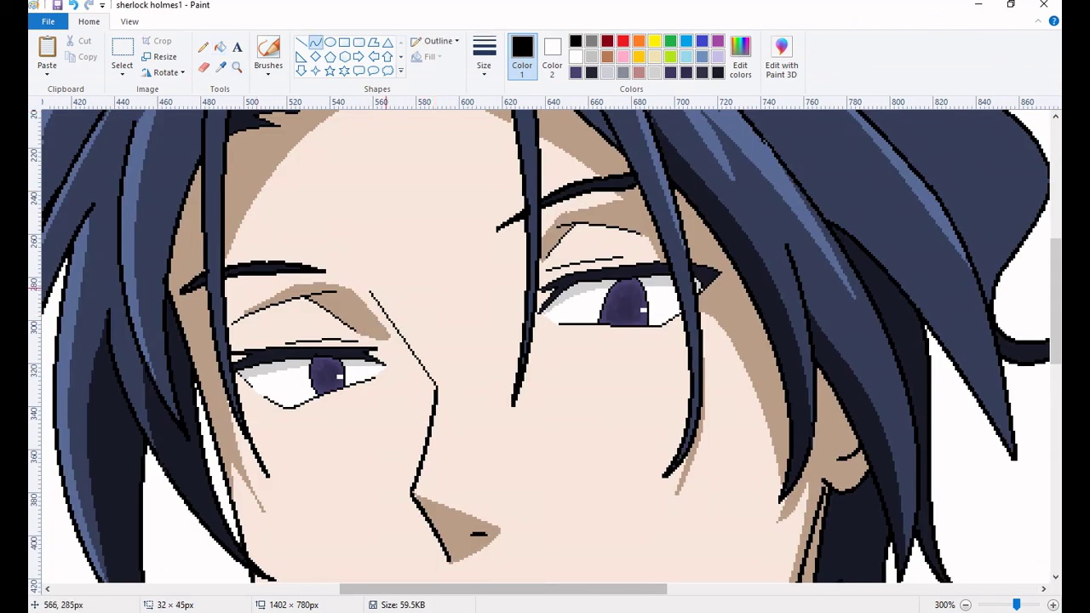
left_click_drag(403, 339, 433, 362)
Step: Round off the tan shading beside the left-hand inner eye corner and shorten the black bridge line to leave a gap above the nose line
left_click(638, 72)
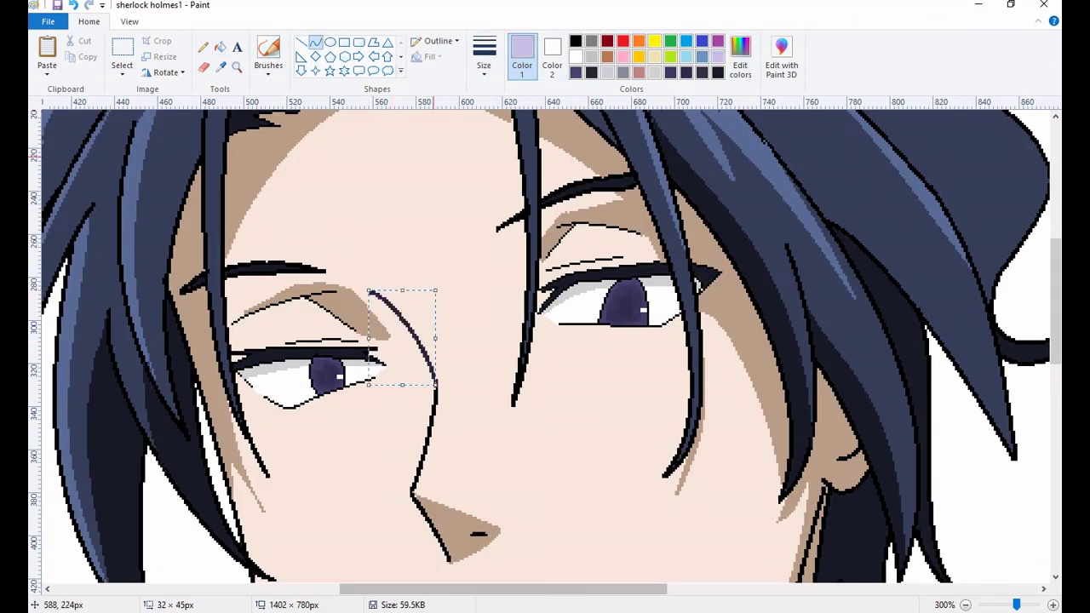
left_click(284, 140)
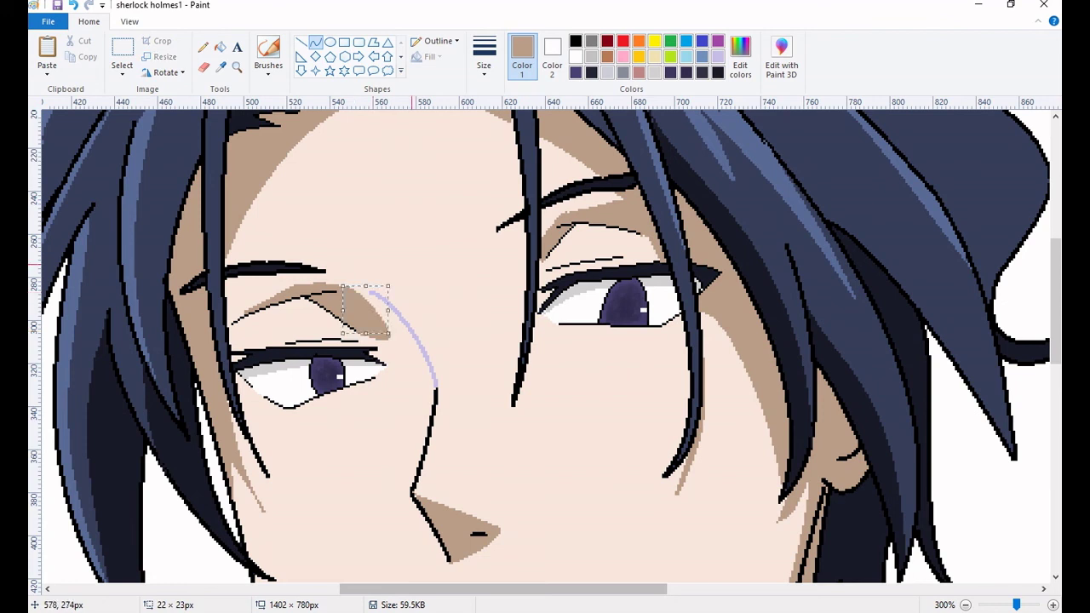
left_click(220, 66)
left_click(400, 324)
left_click(203, 66)
left_click_drag(375, 293, 422, 345)
left_click(220, 46)
left_click(202, 67)
left_click(522, 60)
left_click(576, 41)
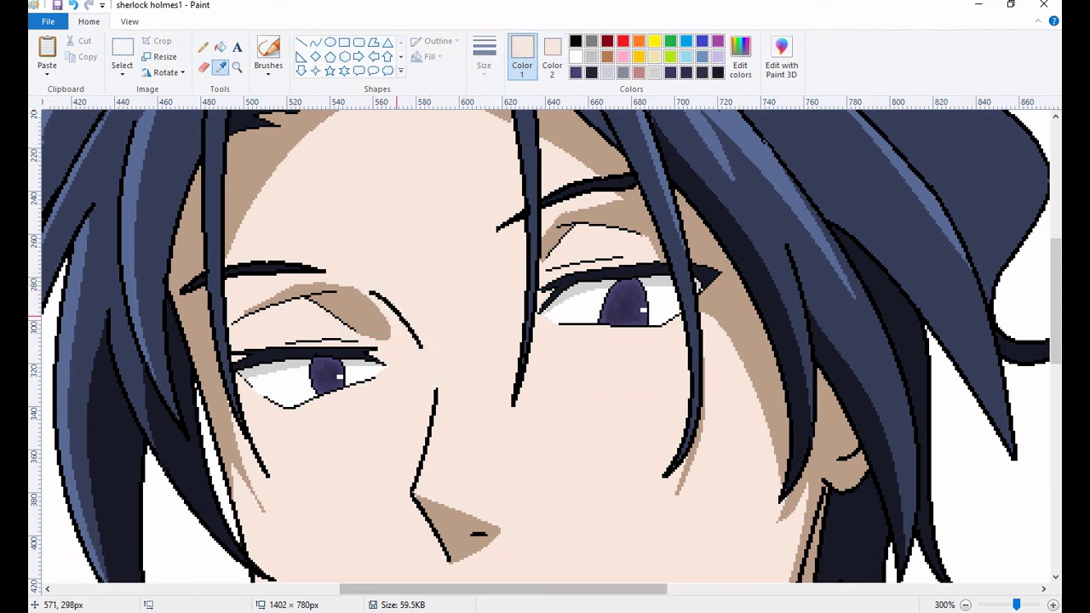
scroll(361, 270, "down", 2)
scroll(361, 270, "up", 1)
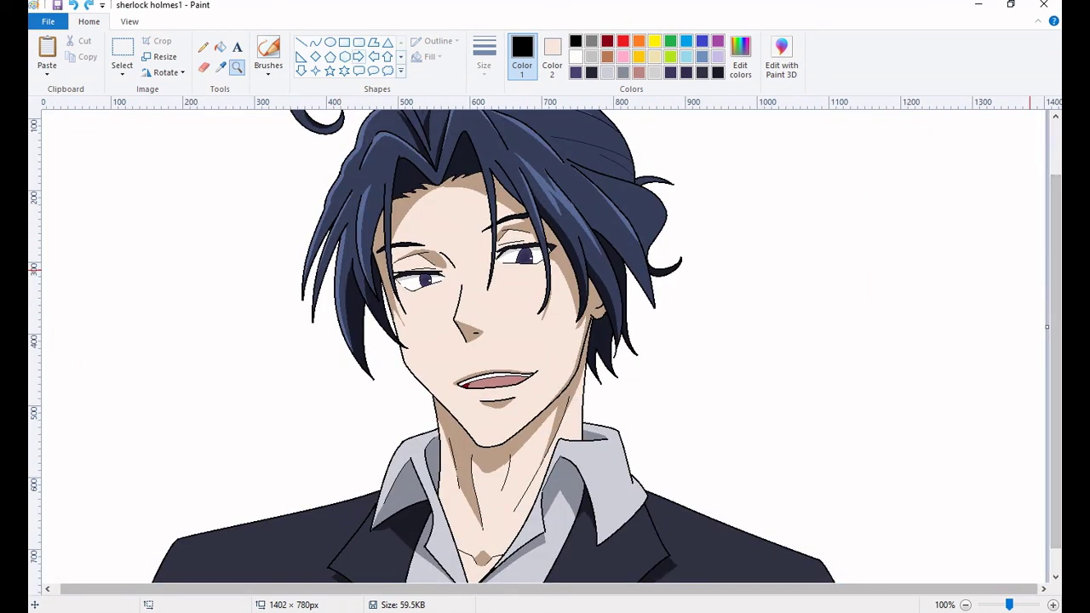